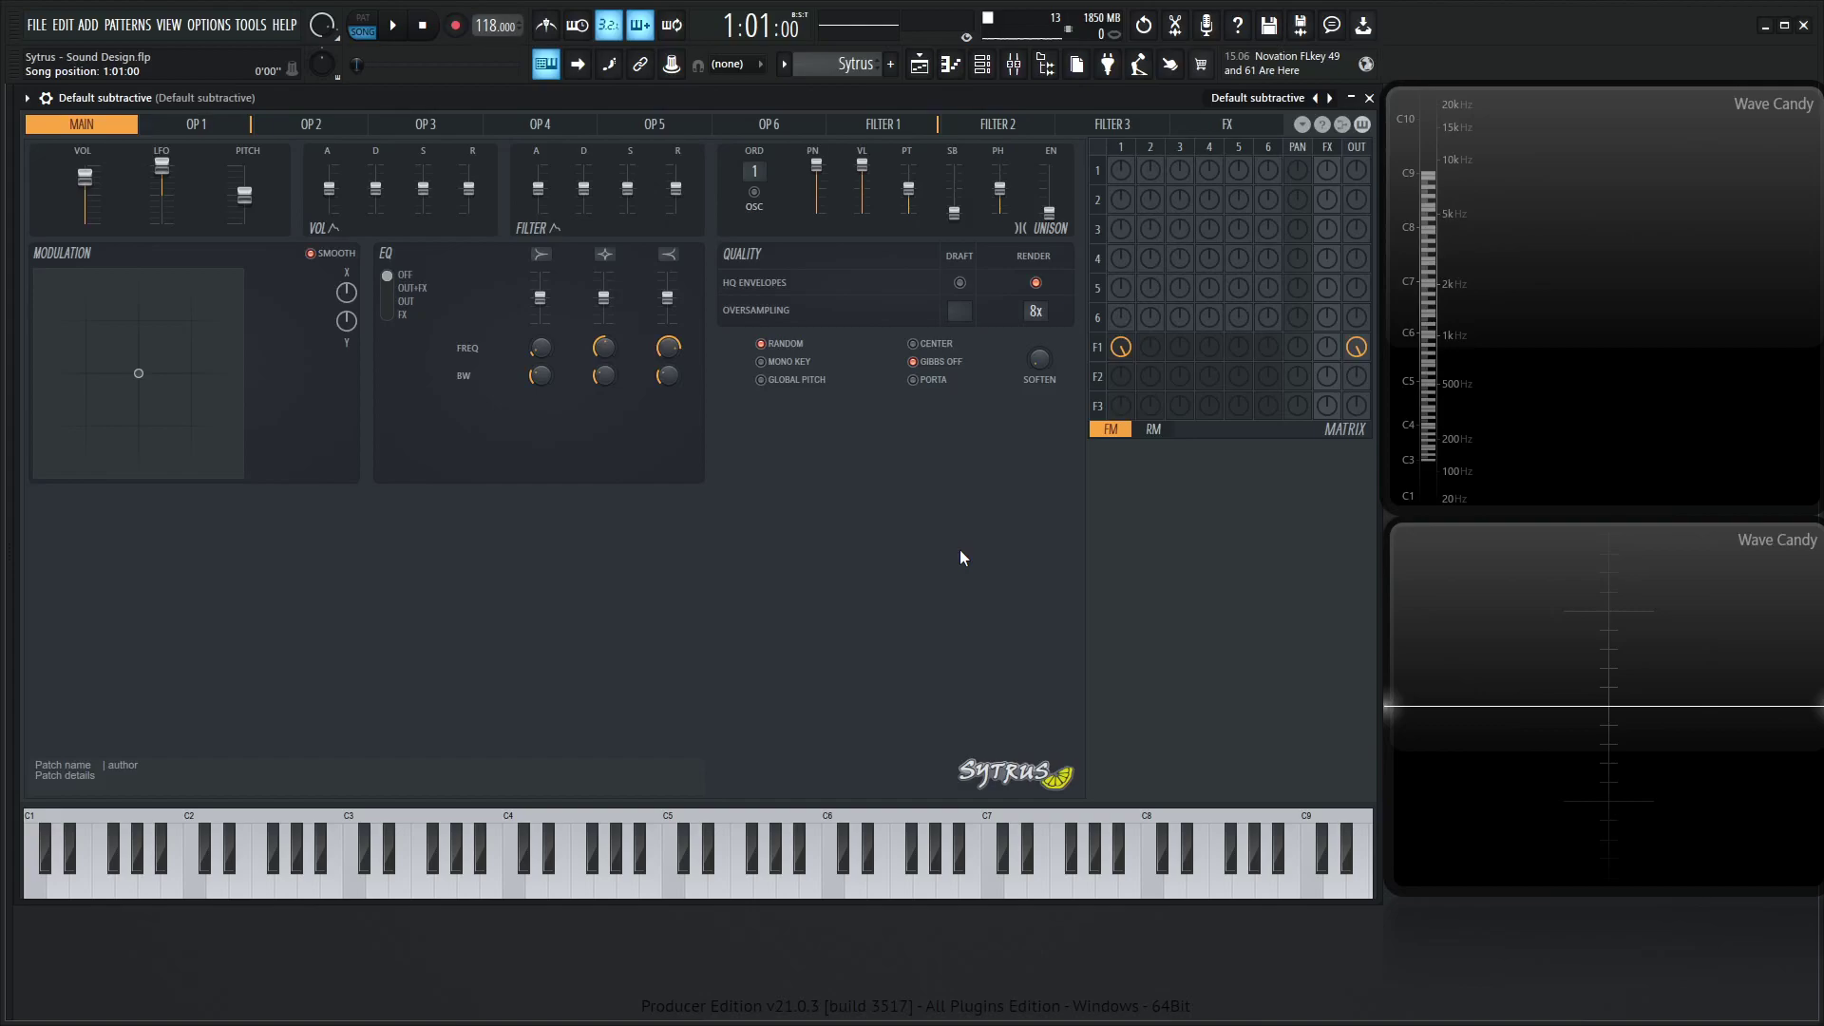
# Step: Load the Default subtractive preset in Sytrus and display the settings of Filter 1
pyautogui.click(1257, 101)
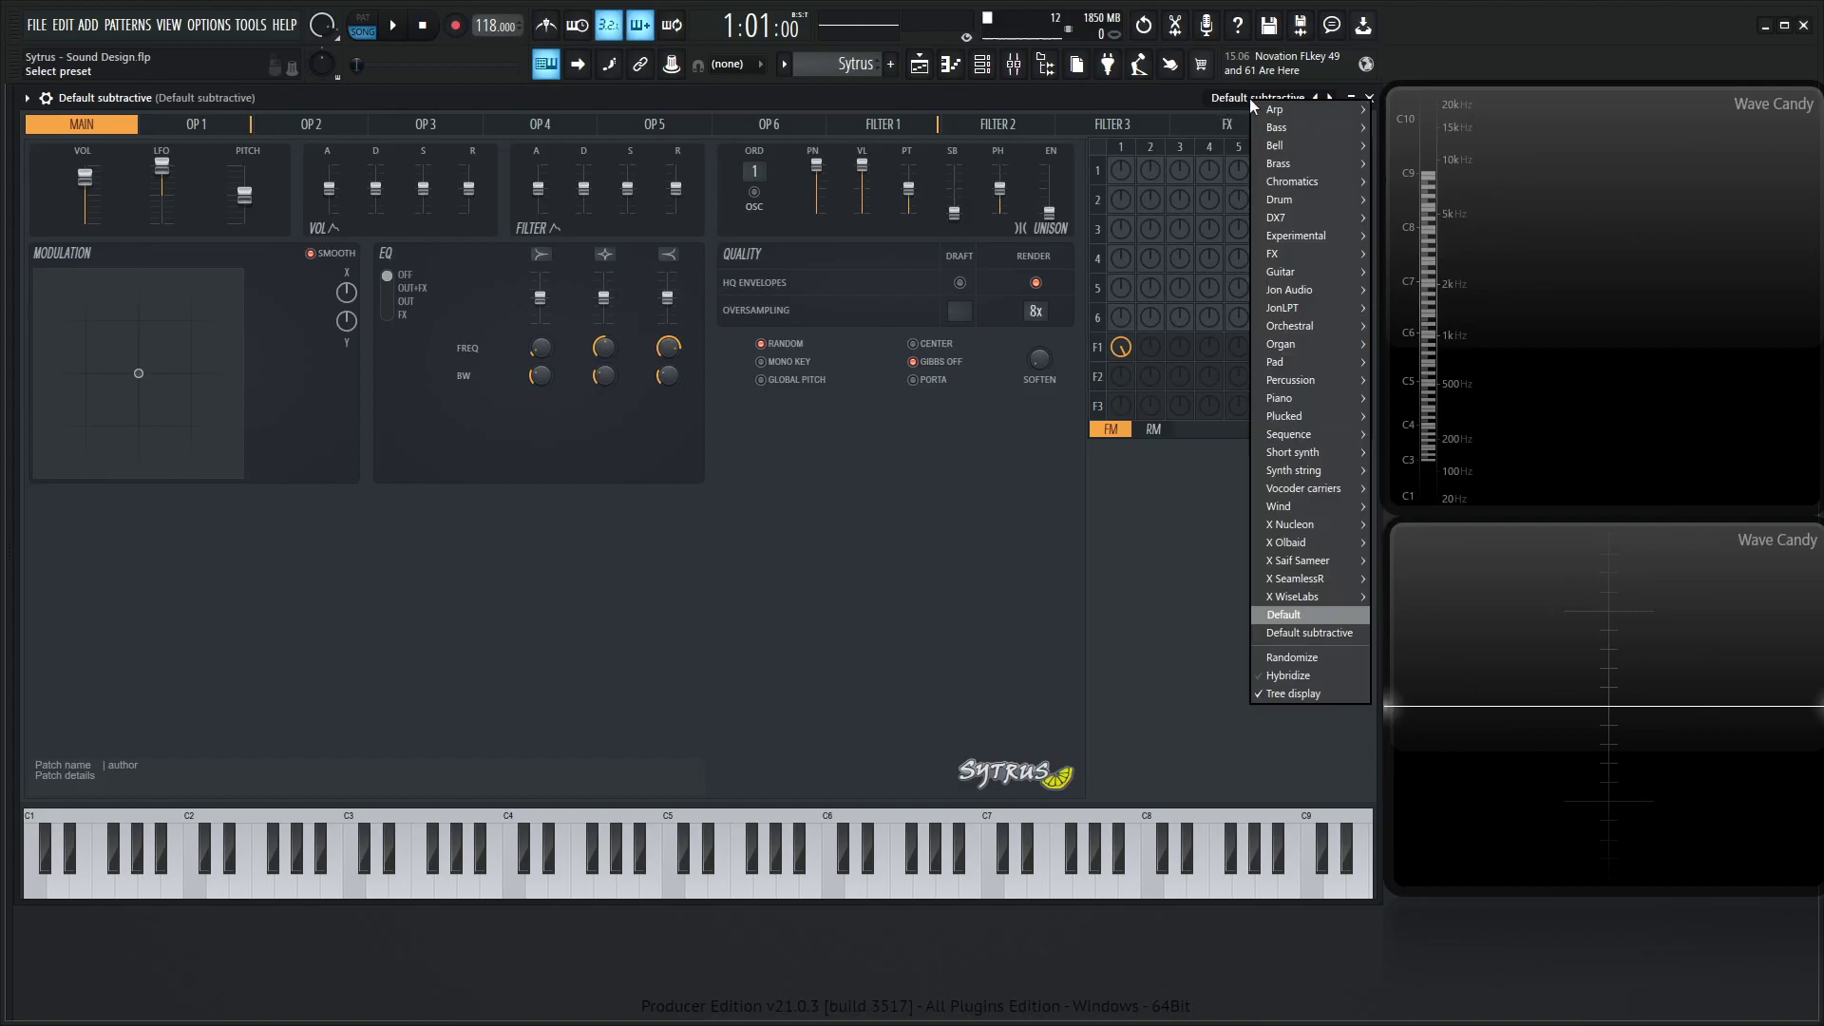
pyautogui.click(1330, 631)
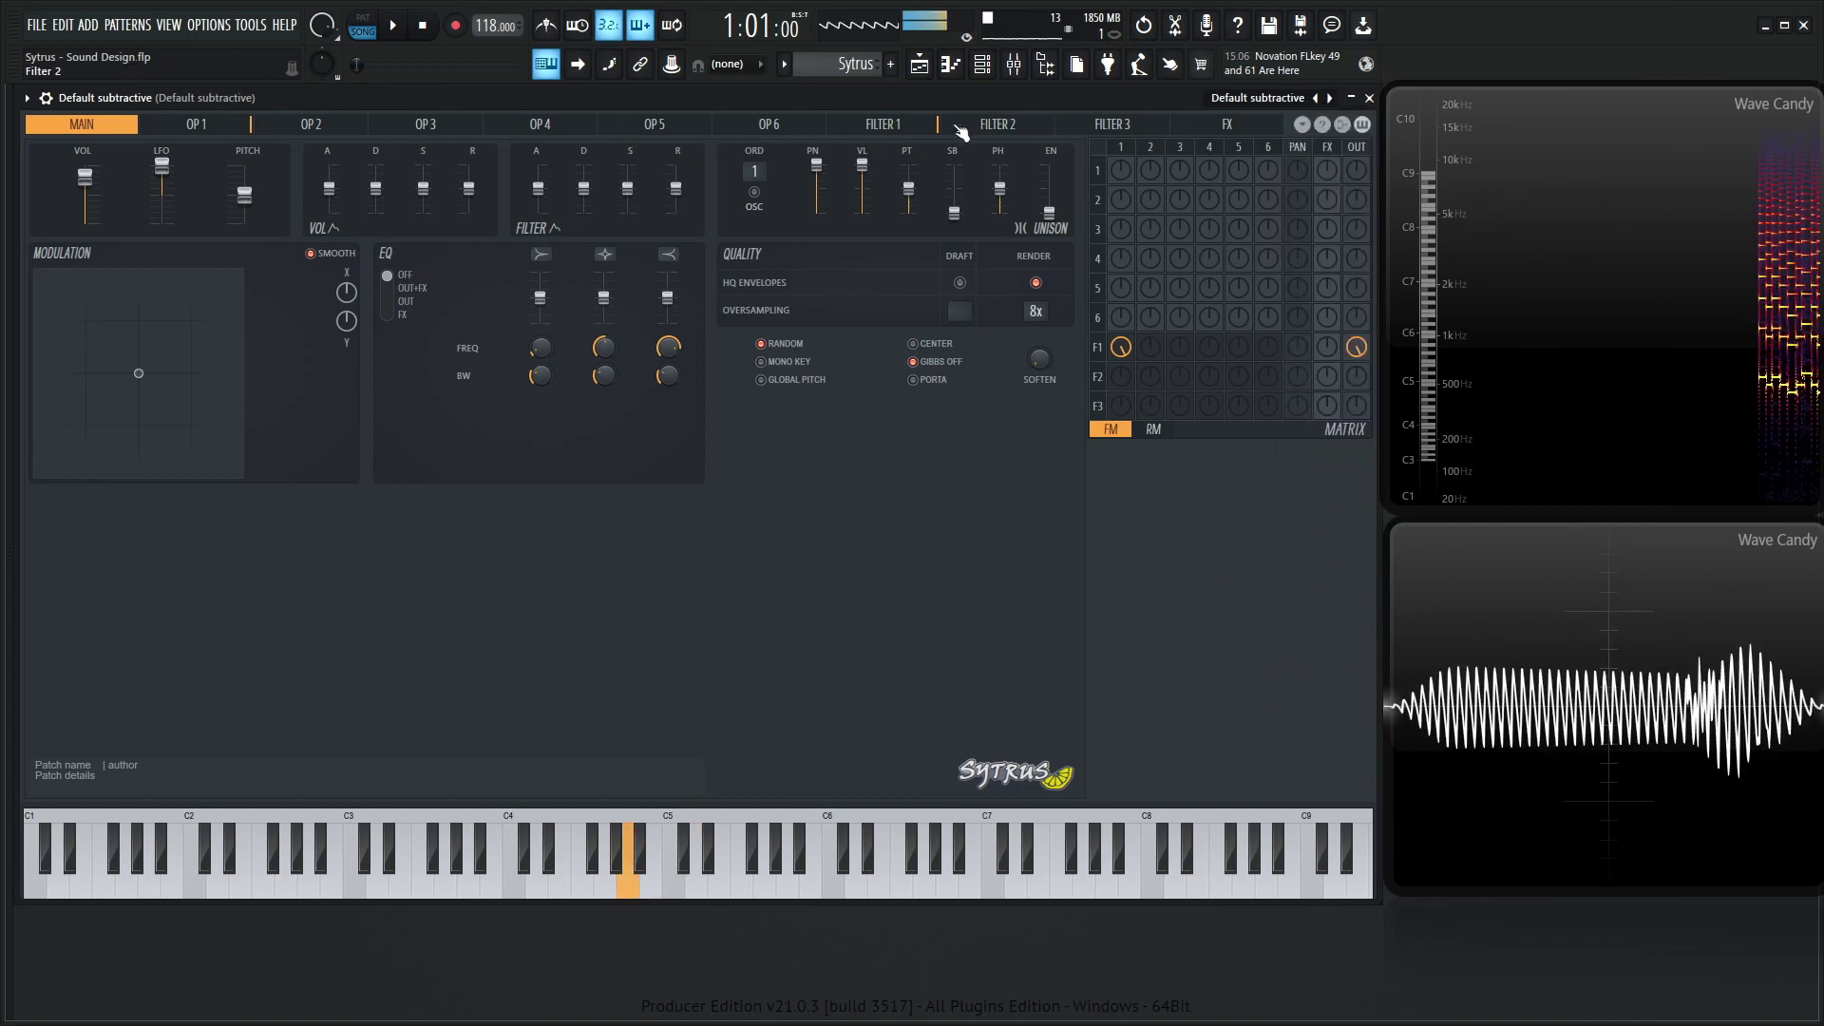
pyautogui.click(903, 131)
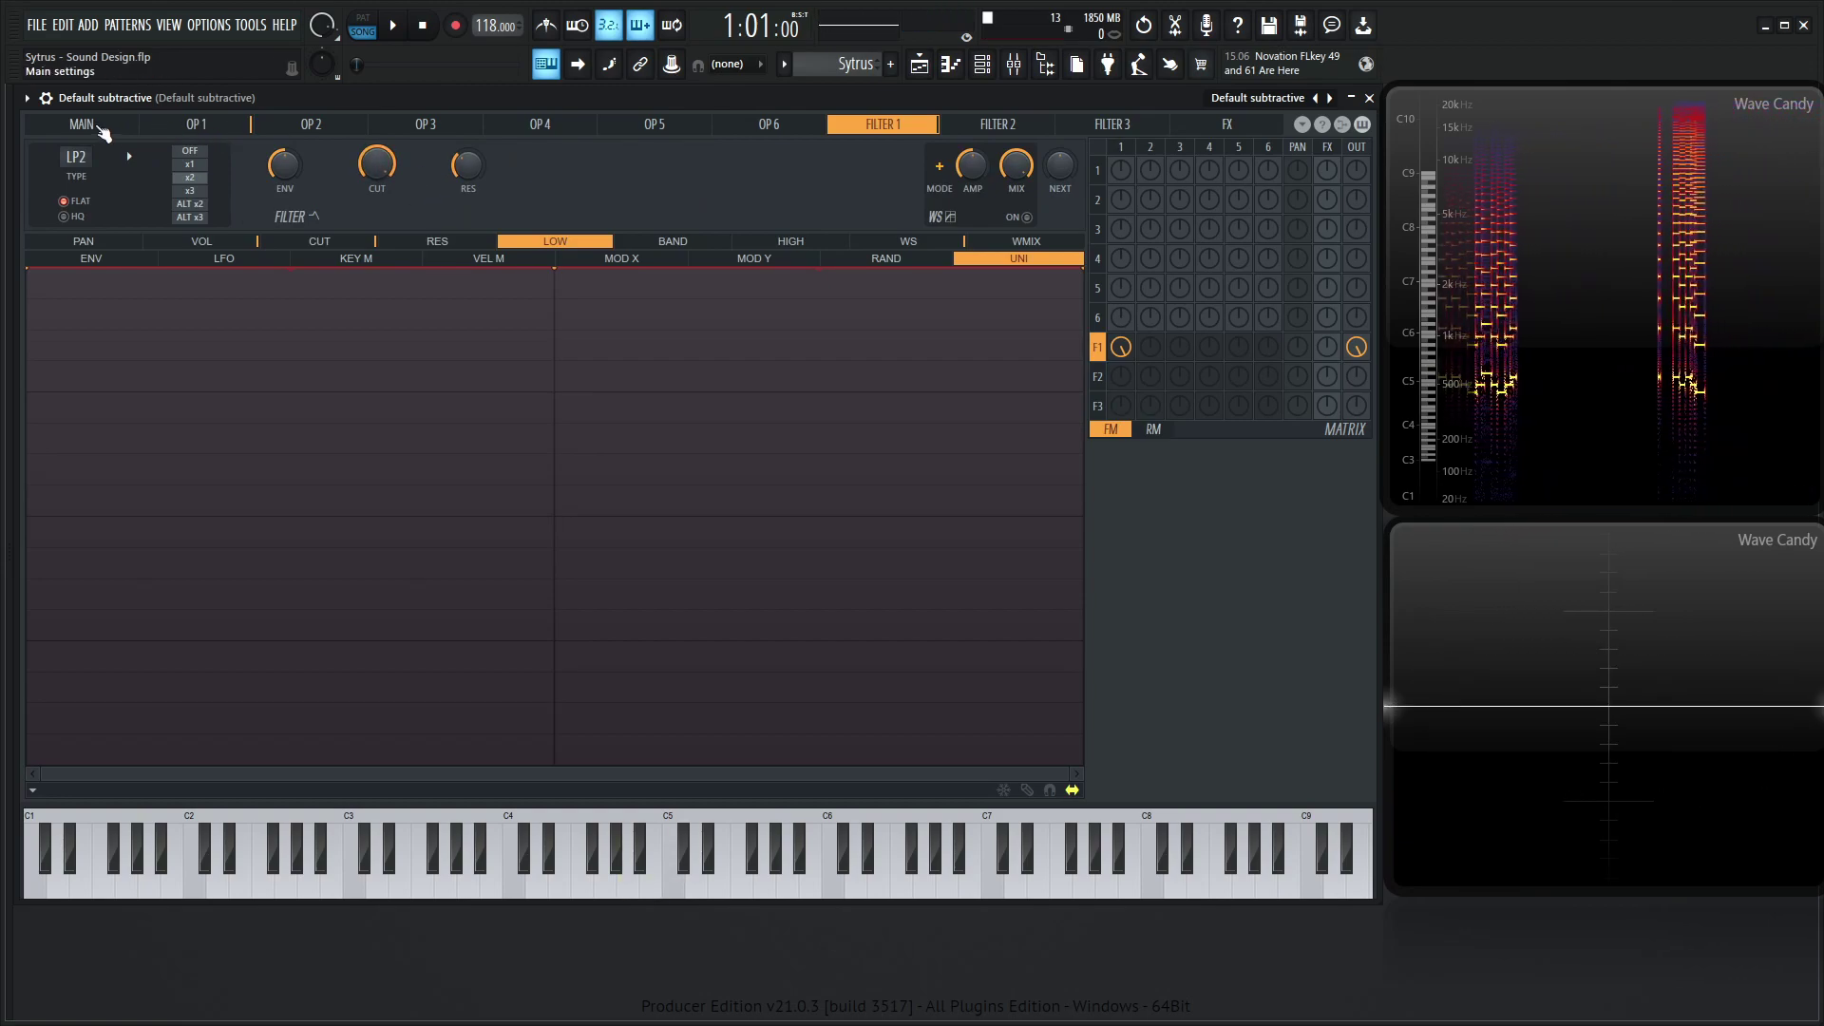
# Step: In the main unison settings, set the order to 5 and lower the pitch amount to its minimum
pyautogui.click(86, 125)
pyautogui.moveTo(755, 172); pyautogui.dragTo(755, 152)
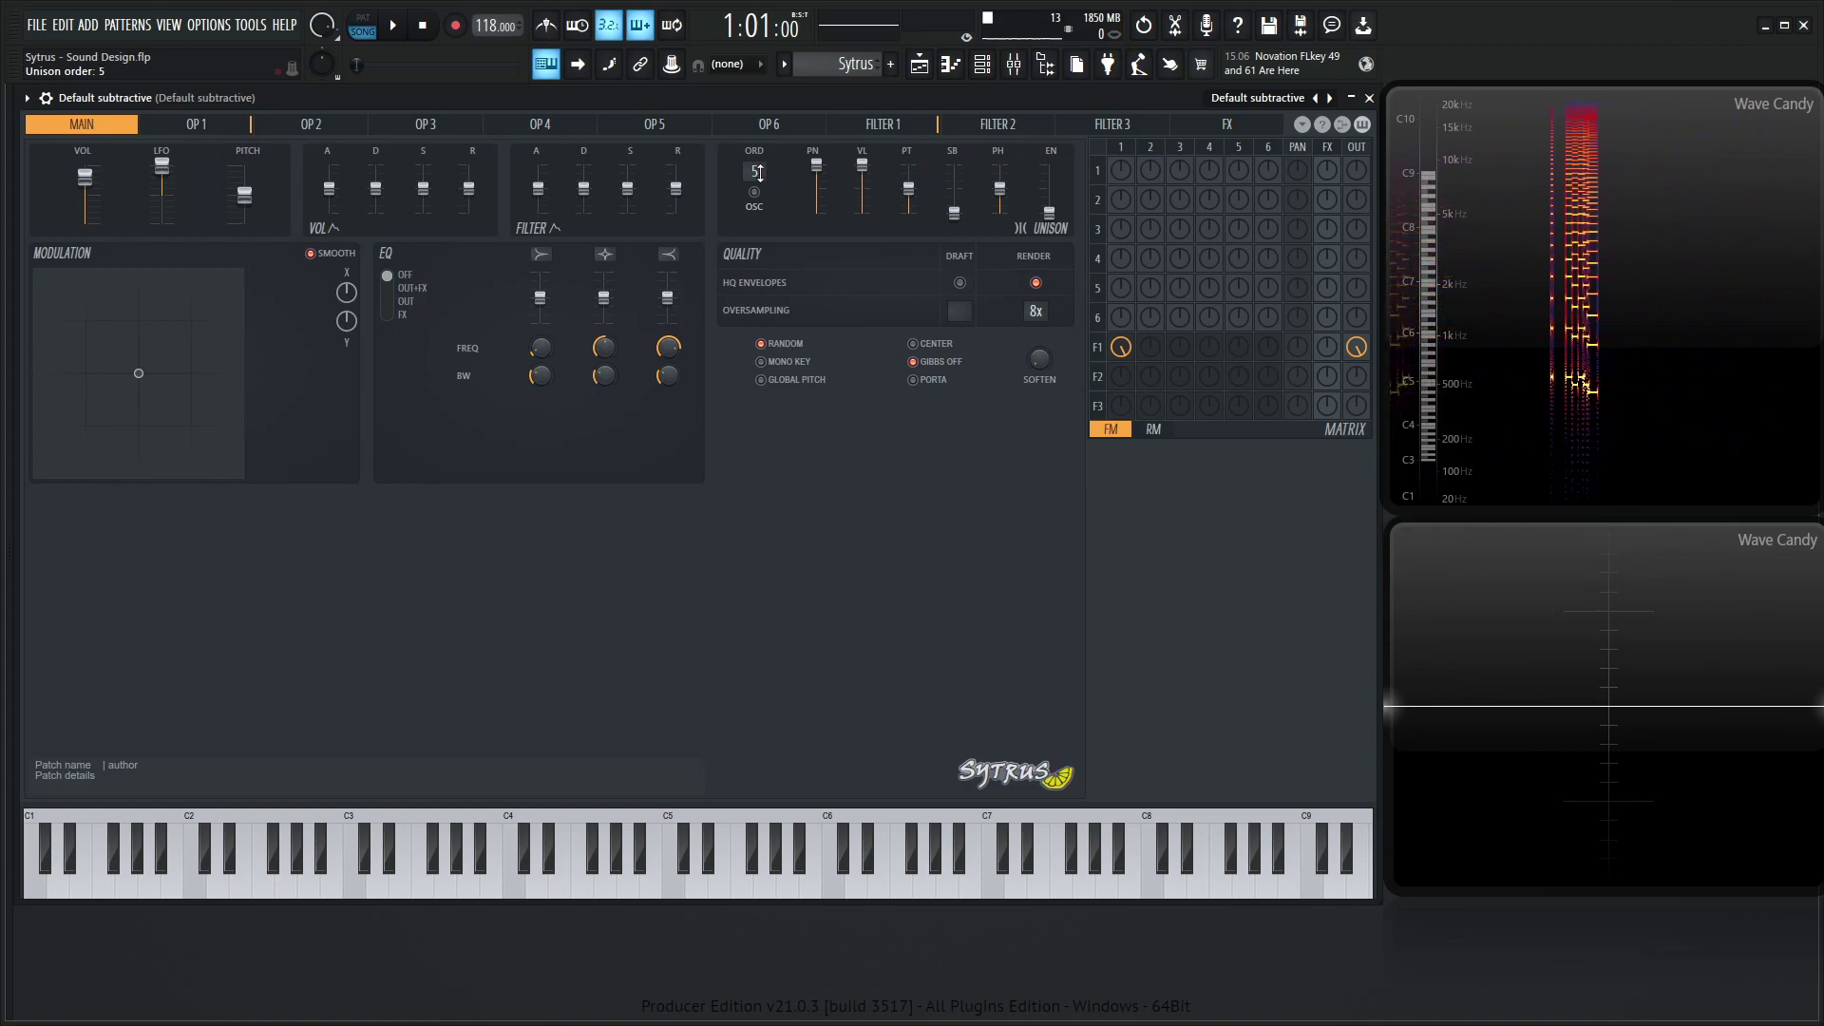
pyautogui.moveTo(909, 187); pyautogui.dragTo(908, 212)
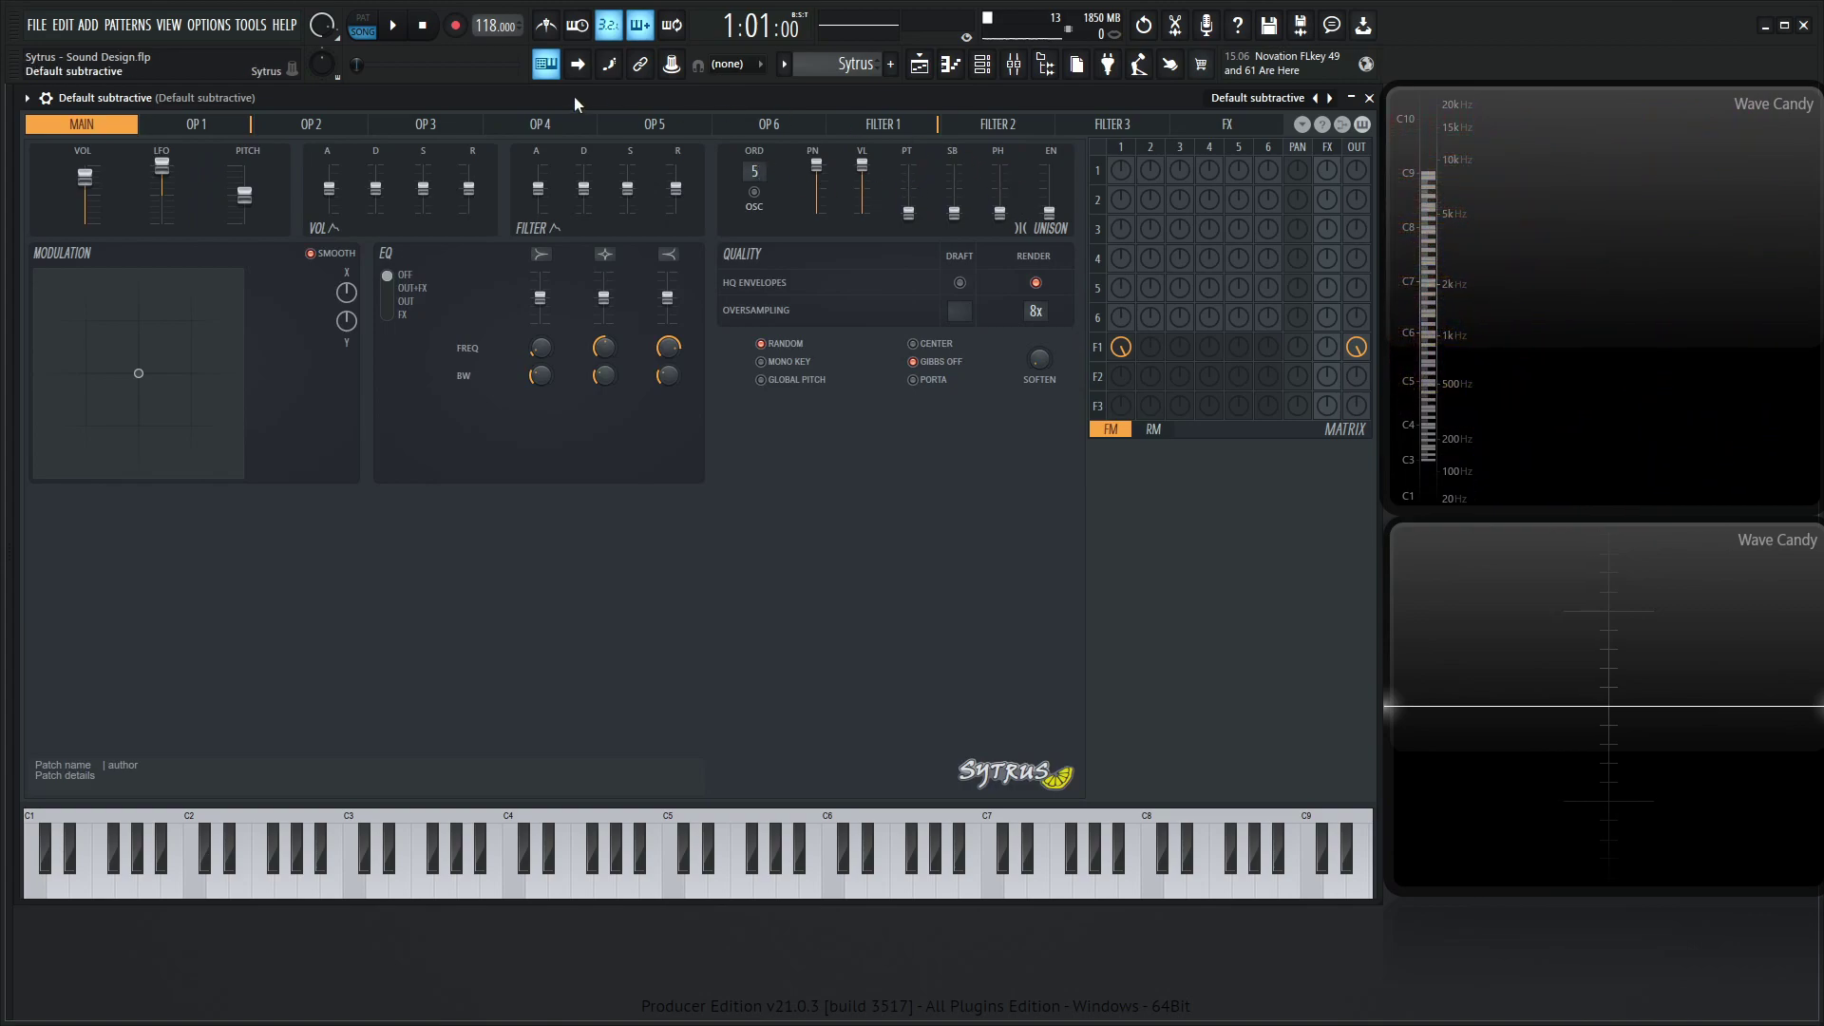
# Step: Shape Operator 1's random phase mapping into a straight rising line, its start well below centre and its end near maximum
pyautogui.click(238, 126)
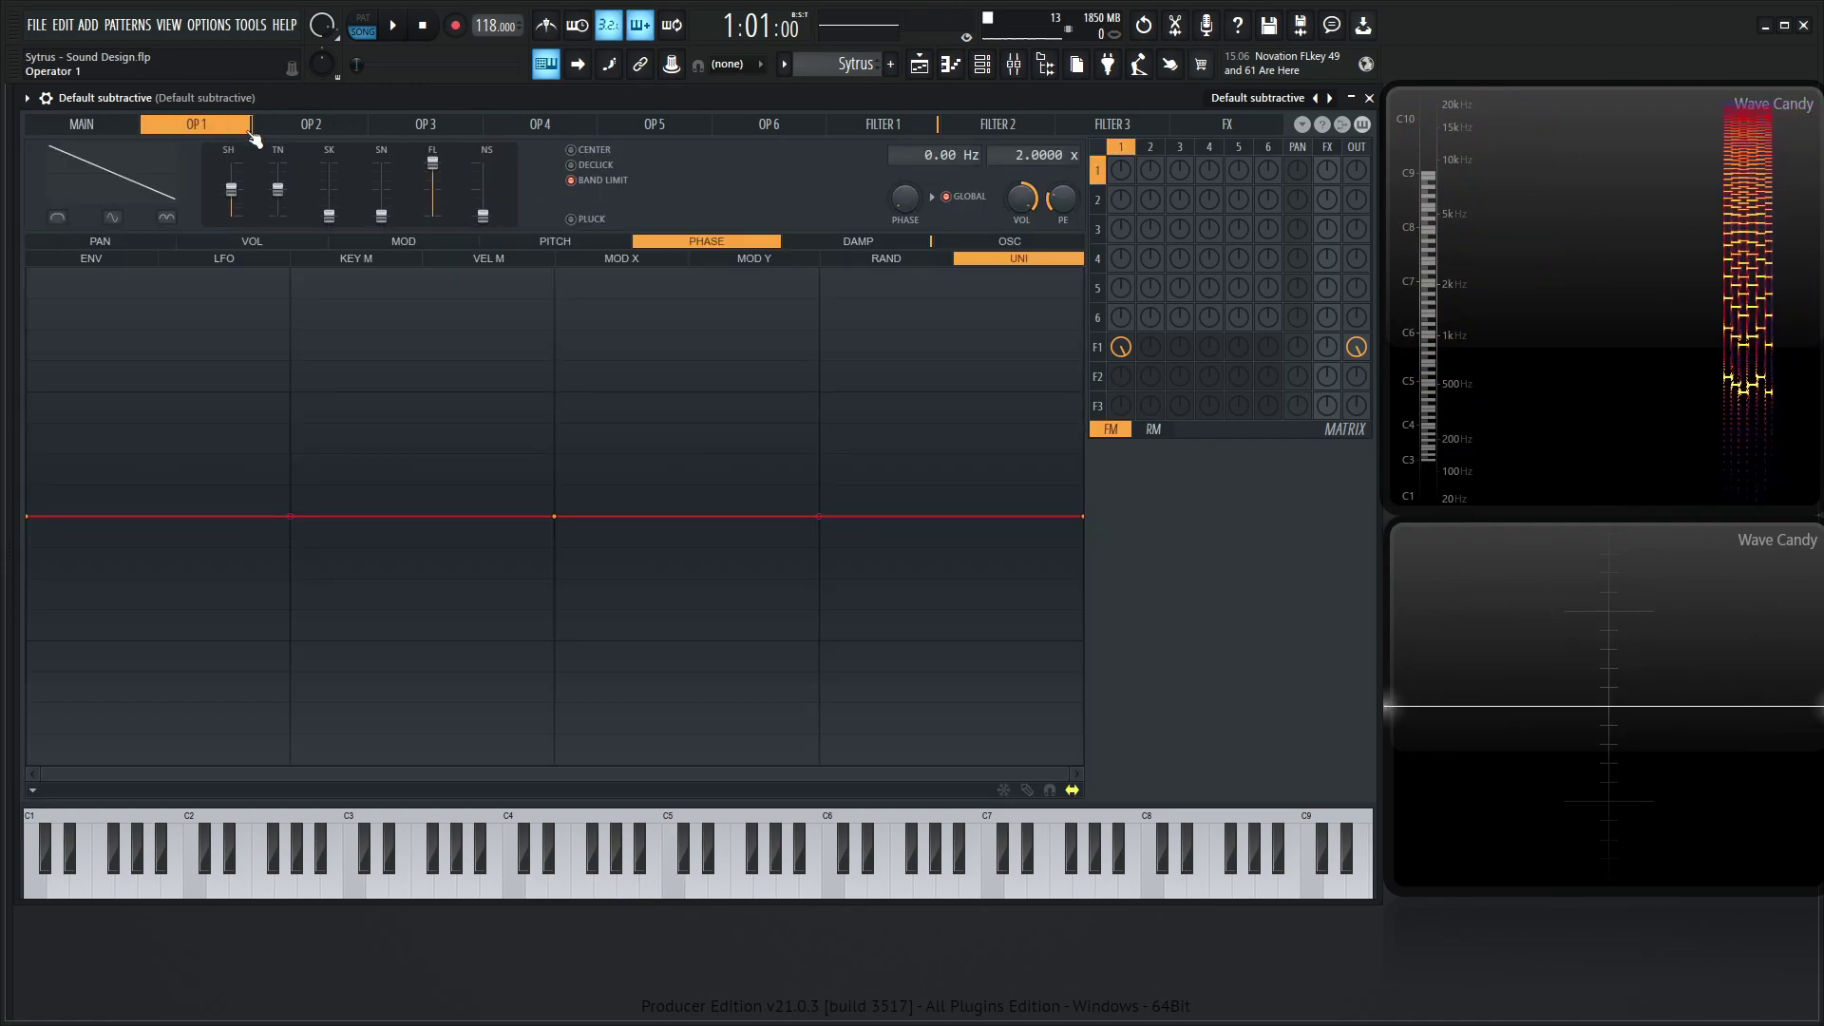
pyautogui.click(923, 262)
pyautogui.moveTo(1084, 516); pyautogui.dragTo(1082, 305)
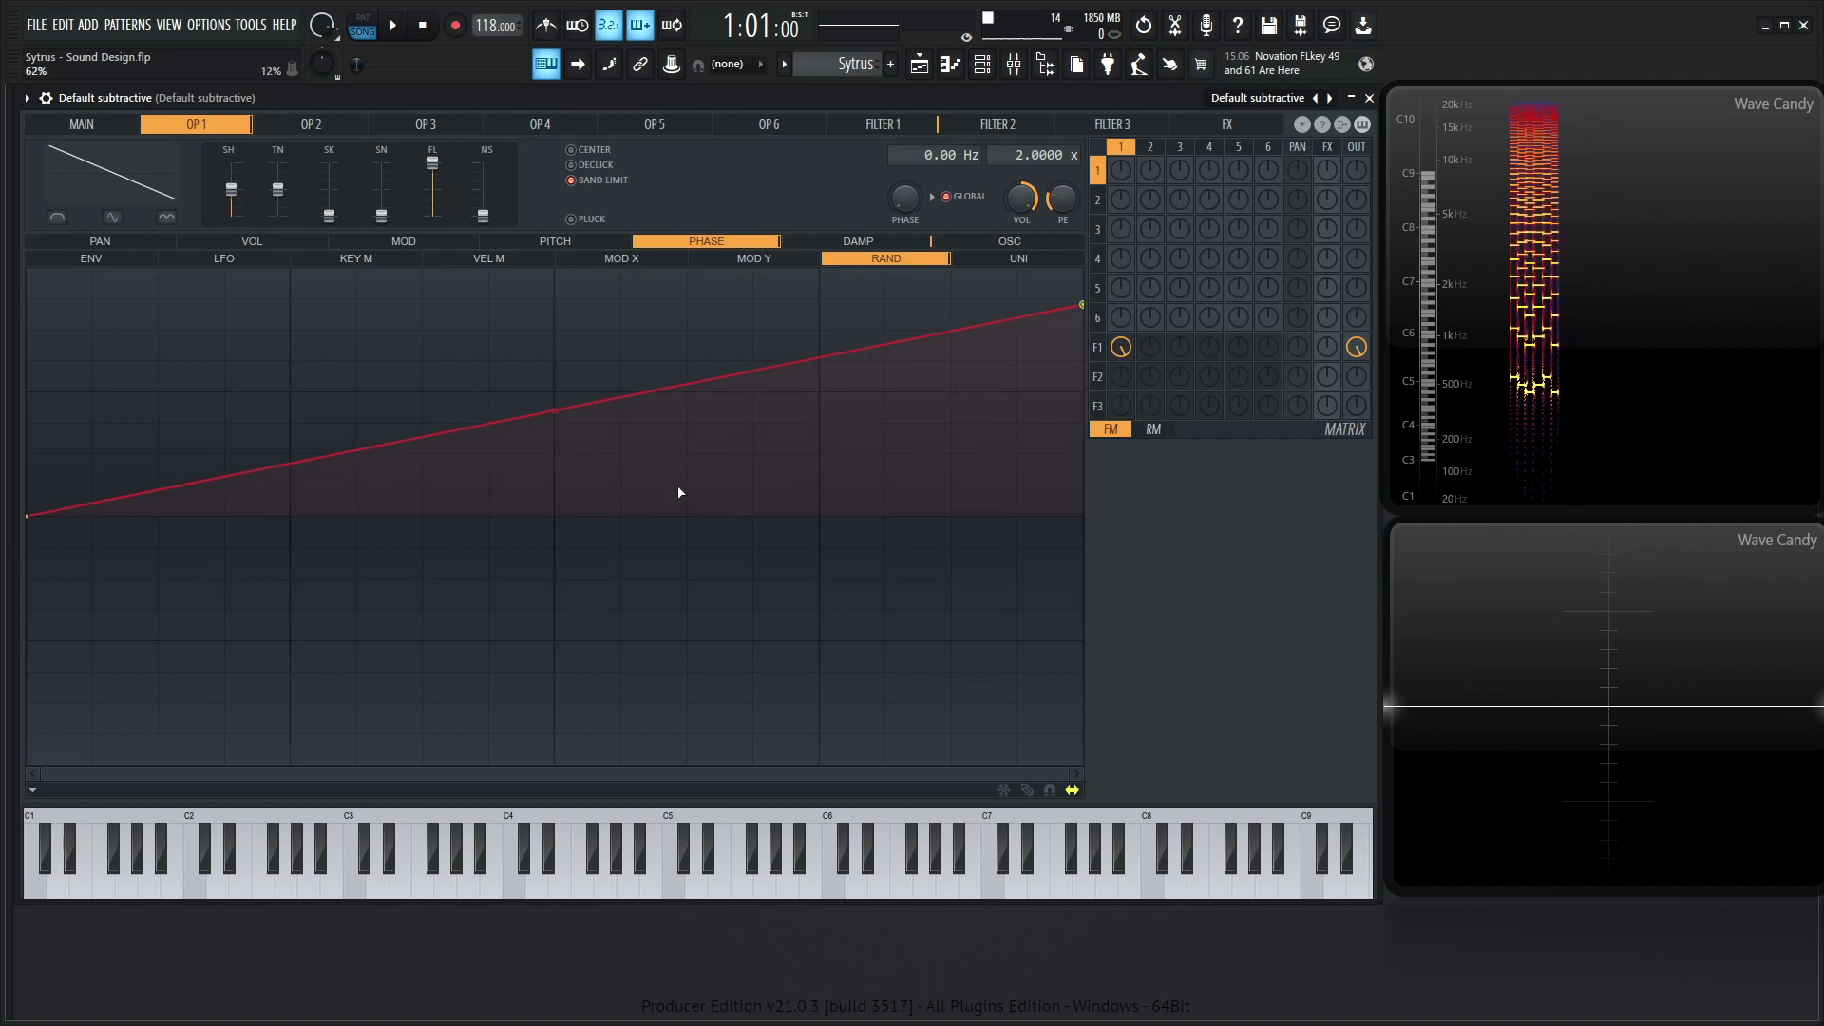
pyautogui.moveTo(28, 515); pyautogui.dragTo(30, 674)
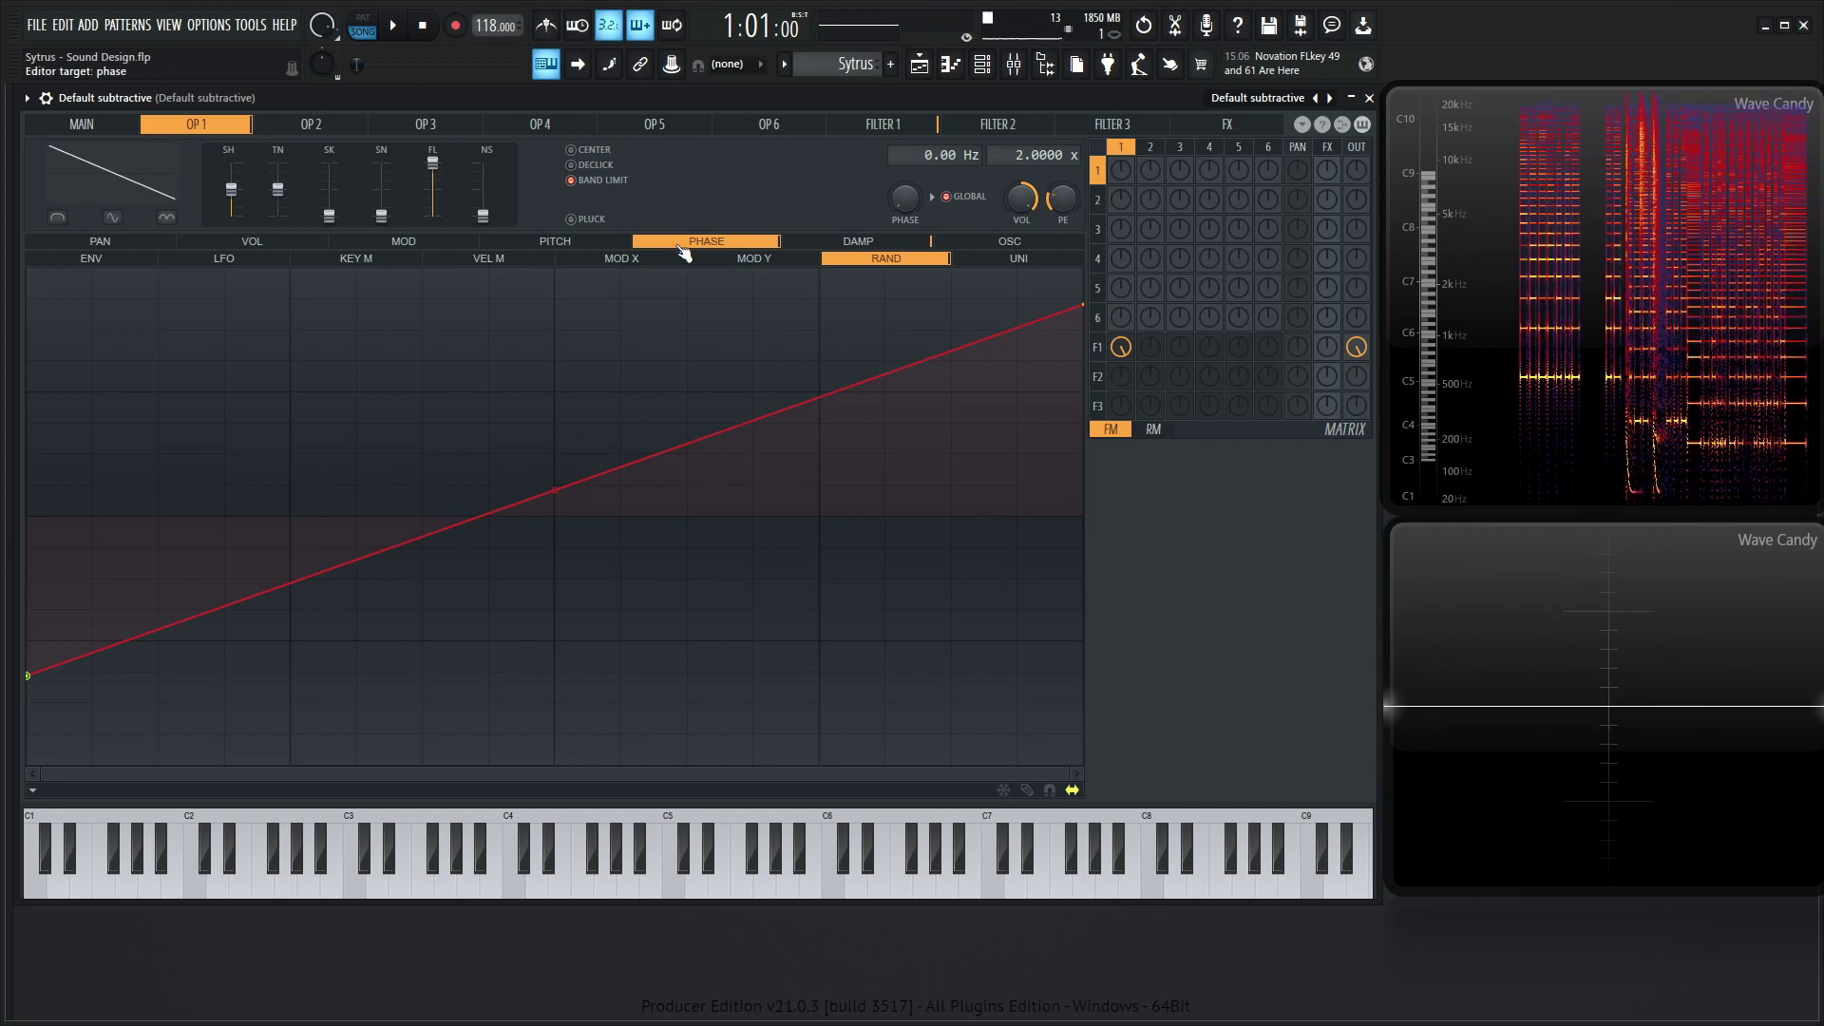
# Step: Tilt Operator 1's unison pitch mapping slightly, with the start just below centre and the end just above it
pyautogui.click(622, 243)
pyautogui.click(1038, 261)
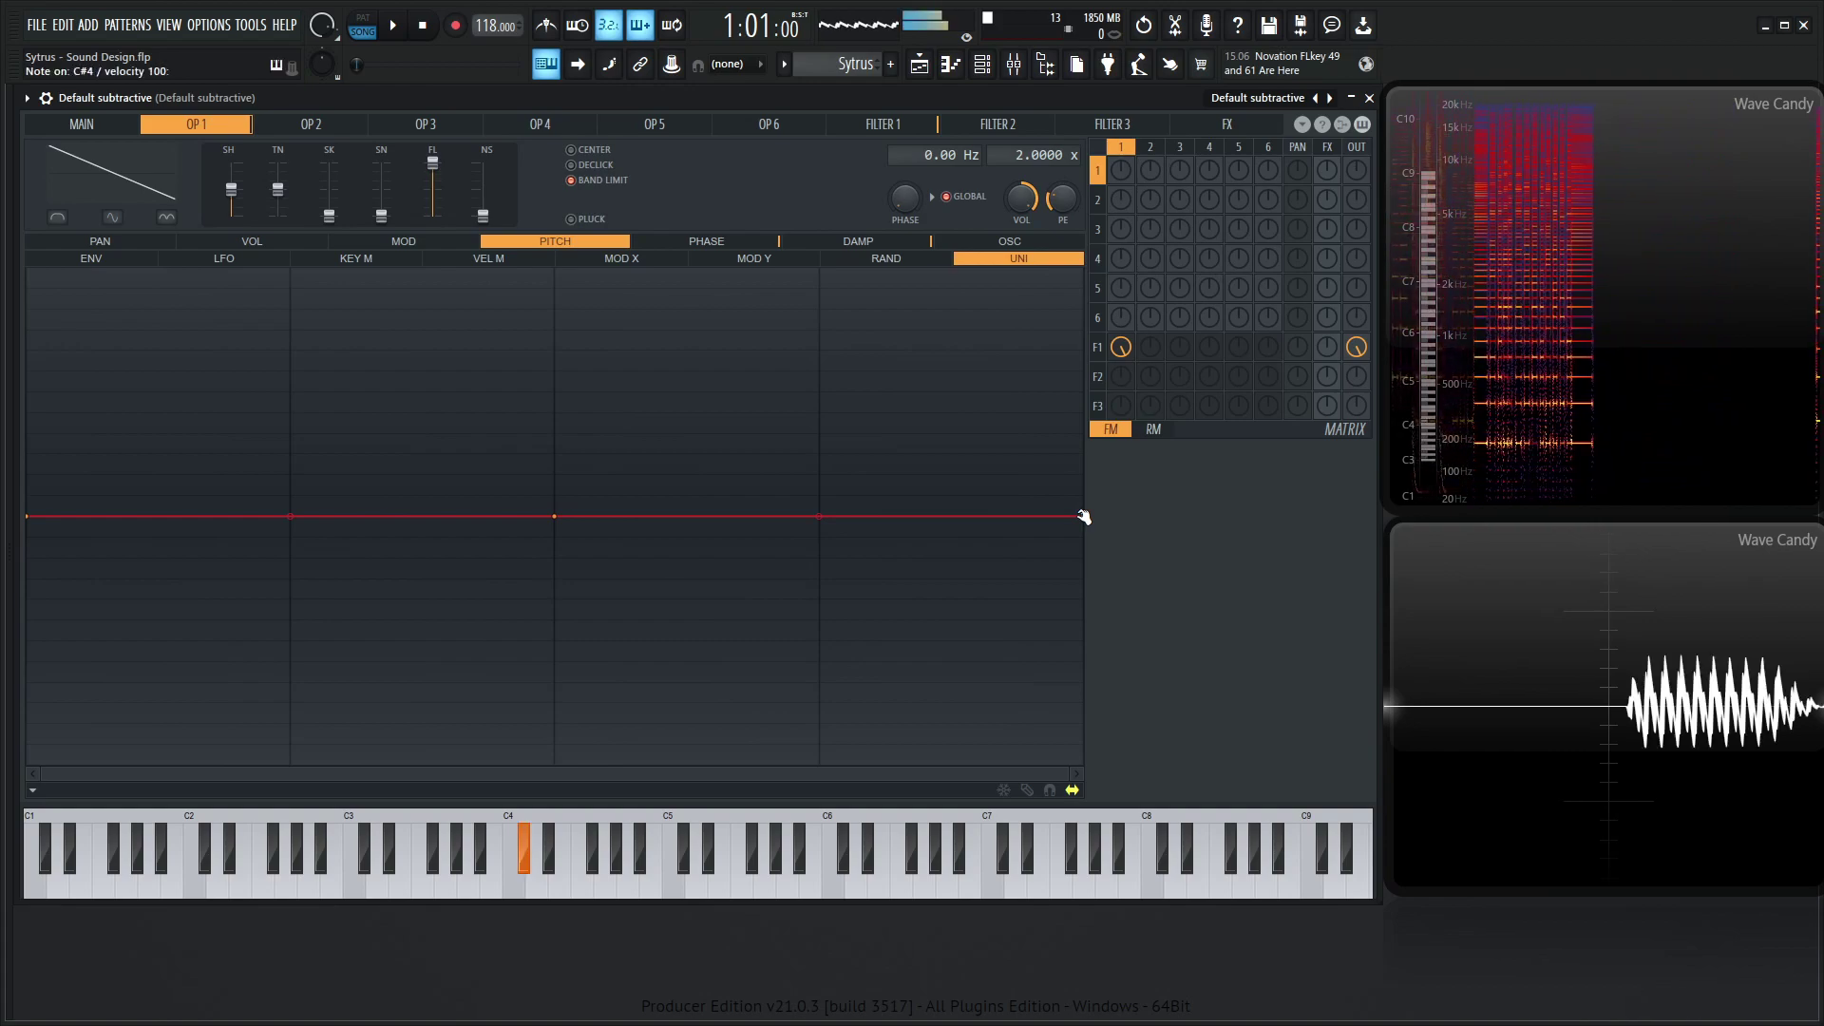
pyautogui.moveTo(1083, 516); pyautogui.dragTo(1085, 513)
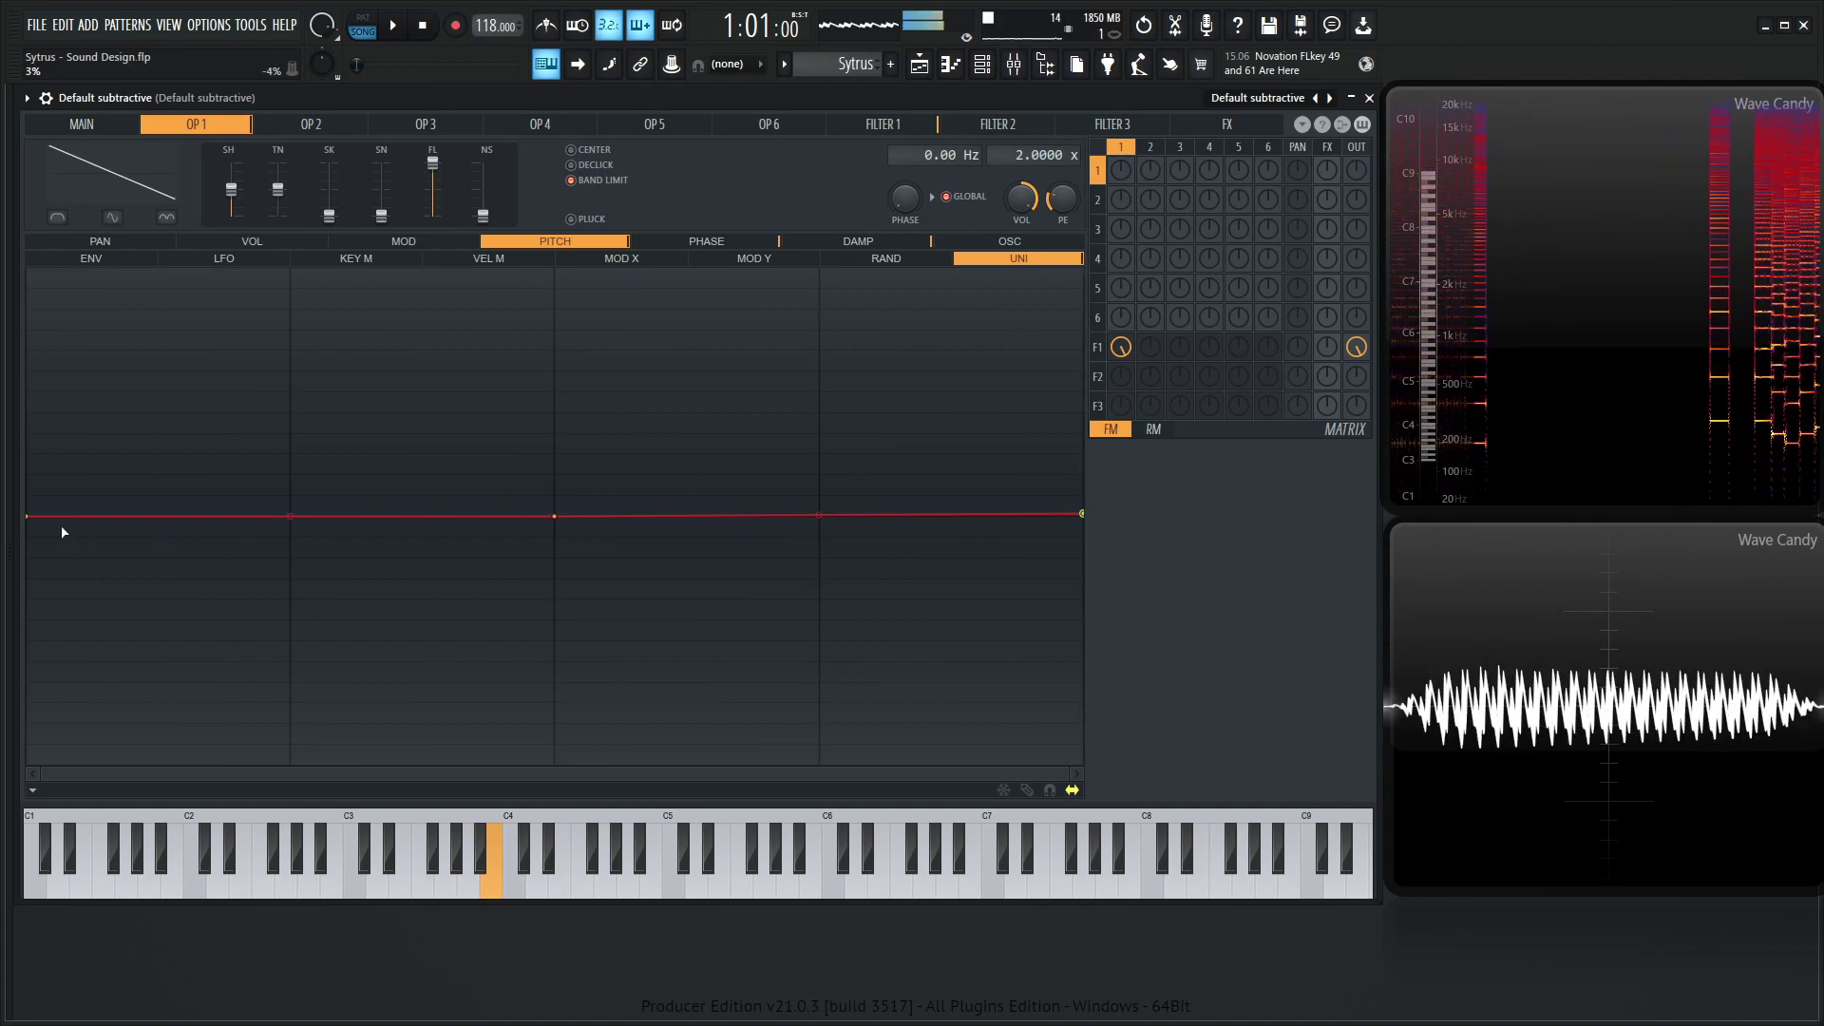
pyautogui.moveTo(32, 517); pyautogui.dragTo(32, 524)
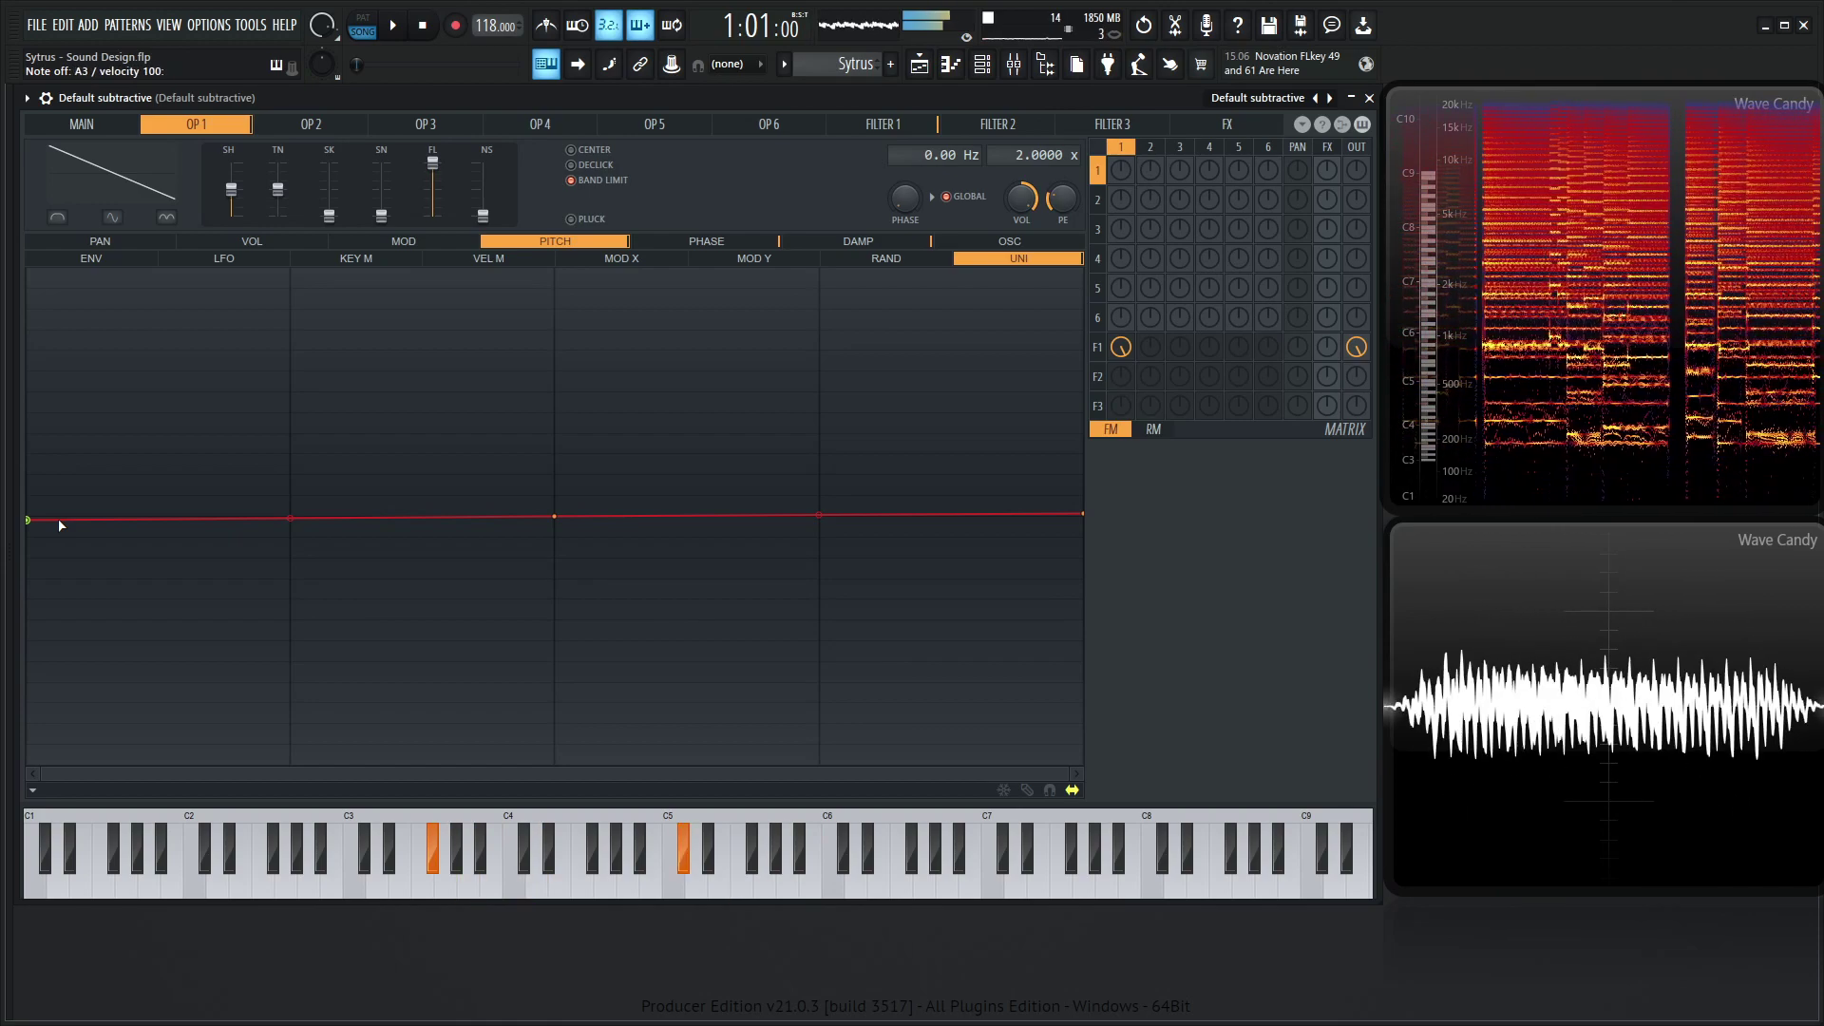
# Step: Make Operator 1's unison phase mapping a steep rising line by raising its end, deleting the middle point and lowering its start
pyautogui.click(732, 244)
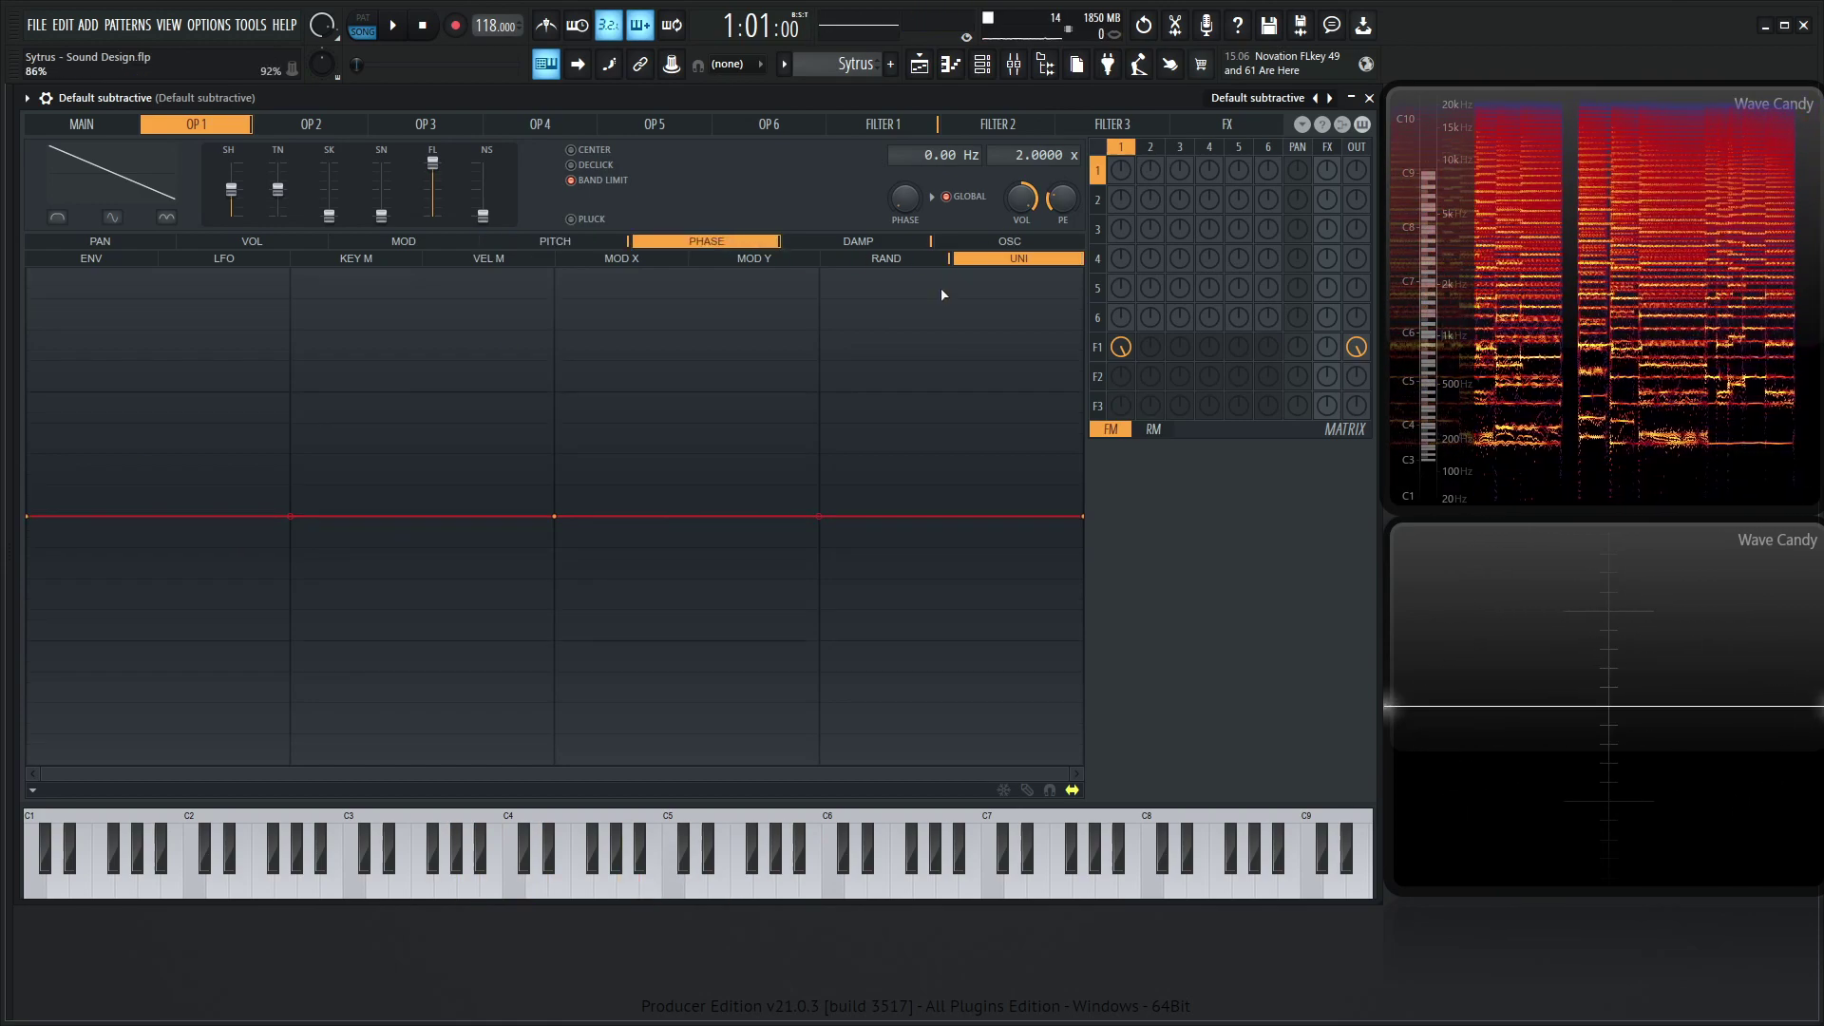
pyautogui.moveTo(1086, 516); pyautogui.dragTo(1083, 297)
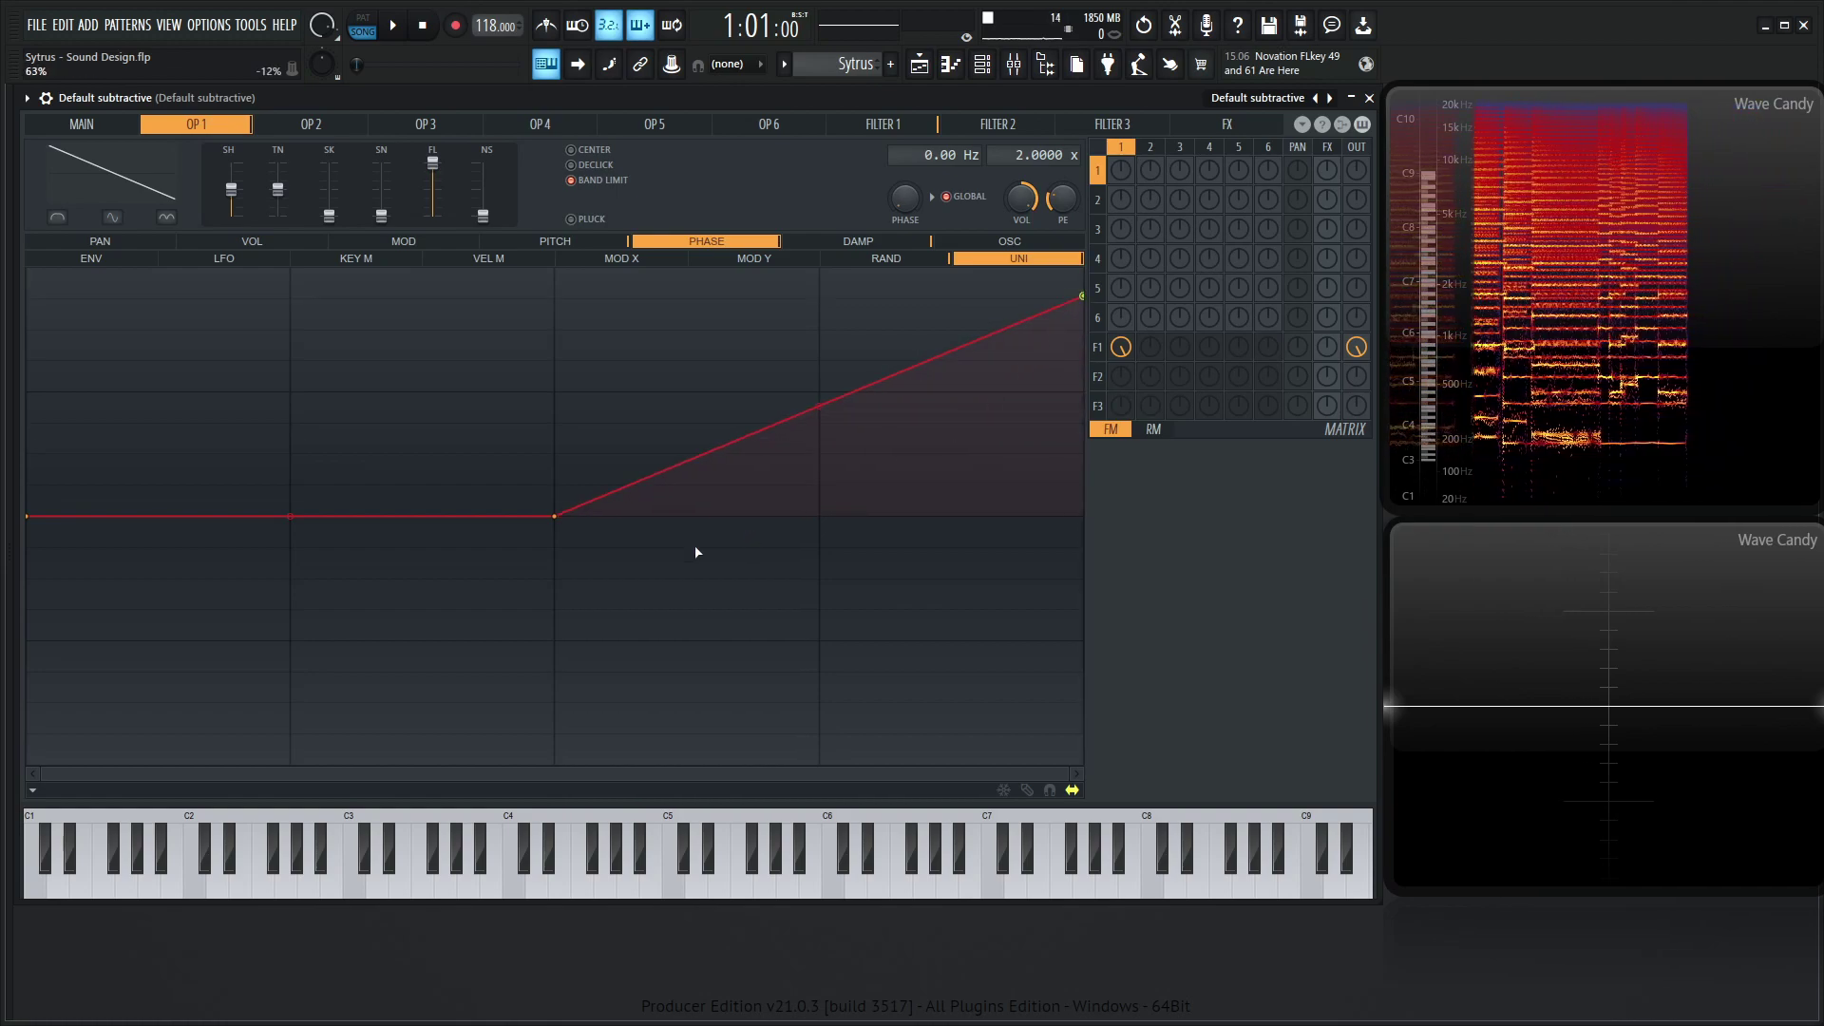
pyautogui.rightClick(554, 517)
pyautogui.click(619, 547)
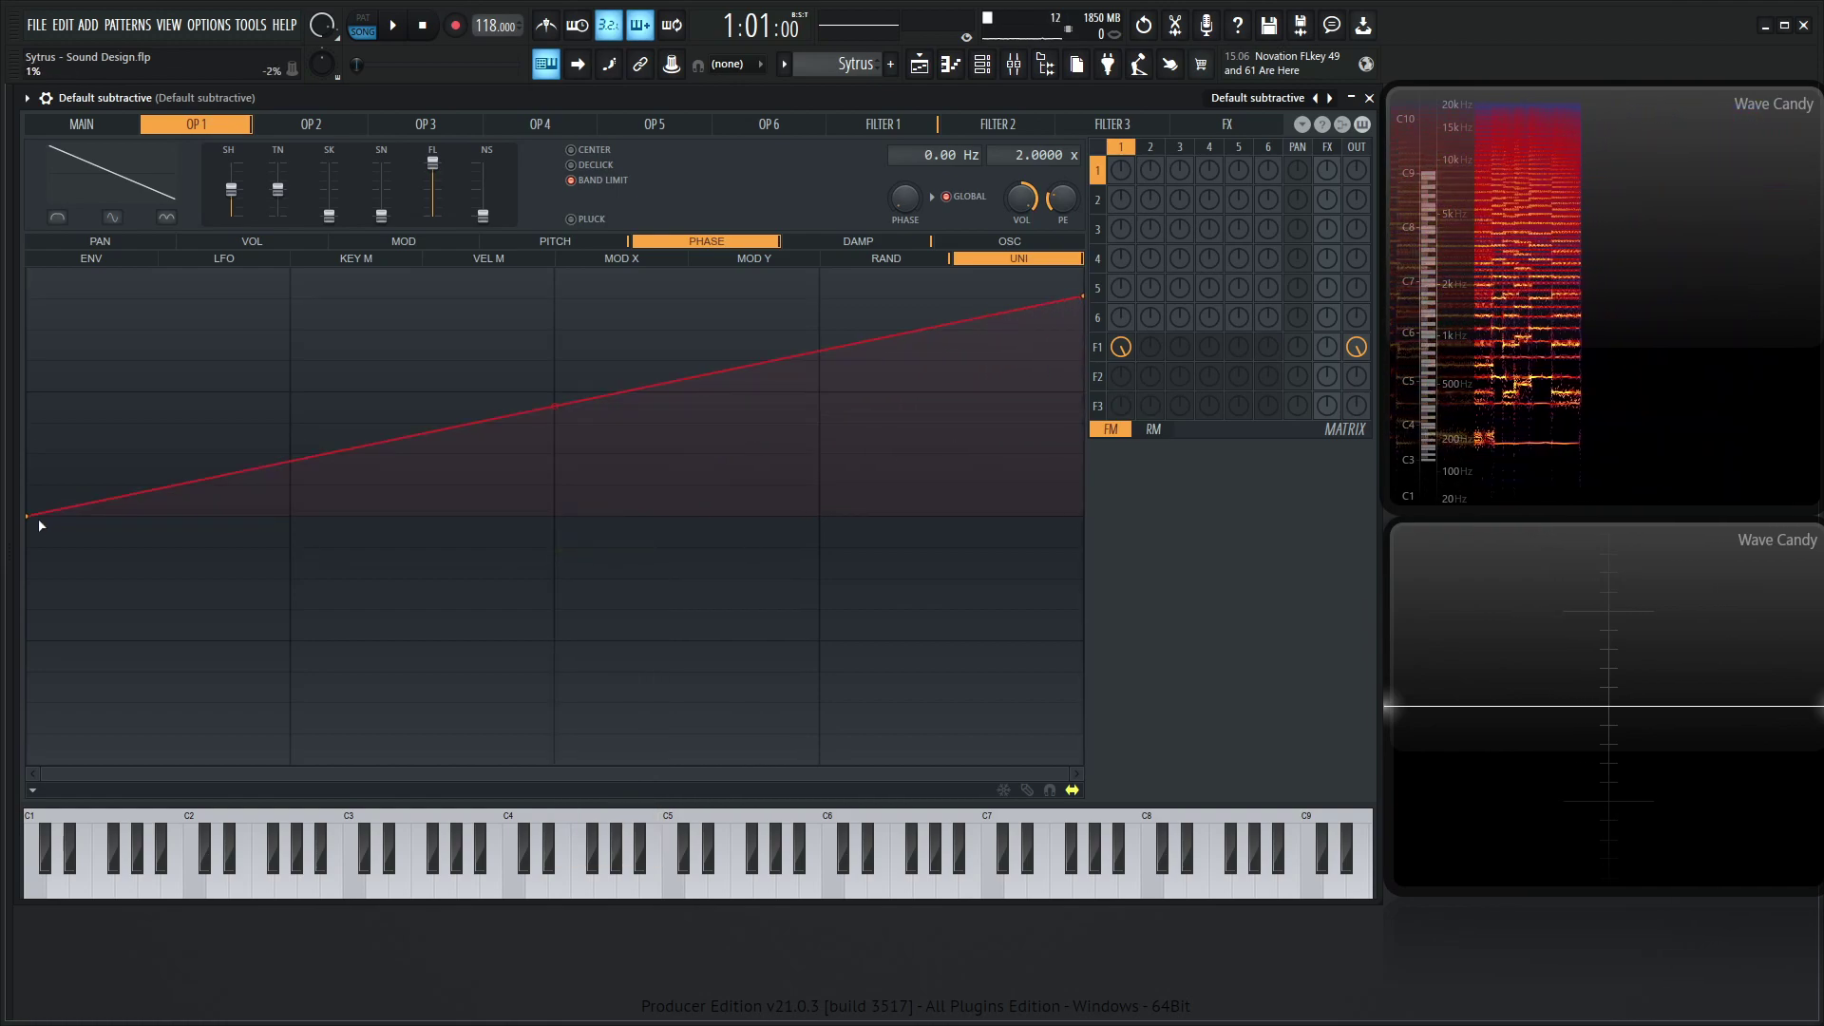
pyautogui.moveTo(38, 517); pyautogui.dragTo(42, 687)
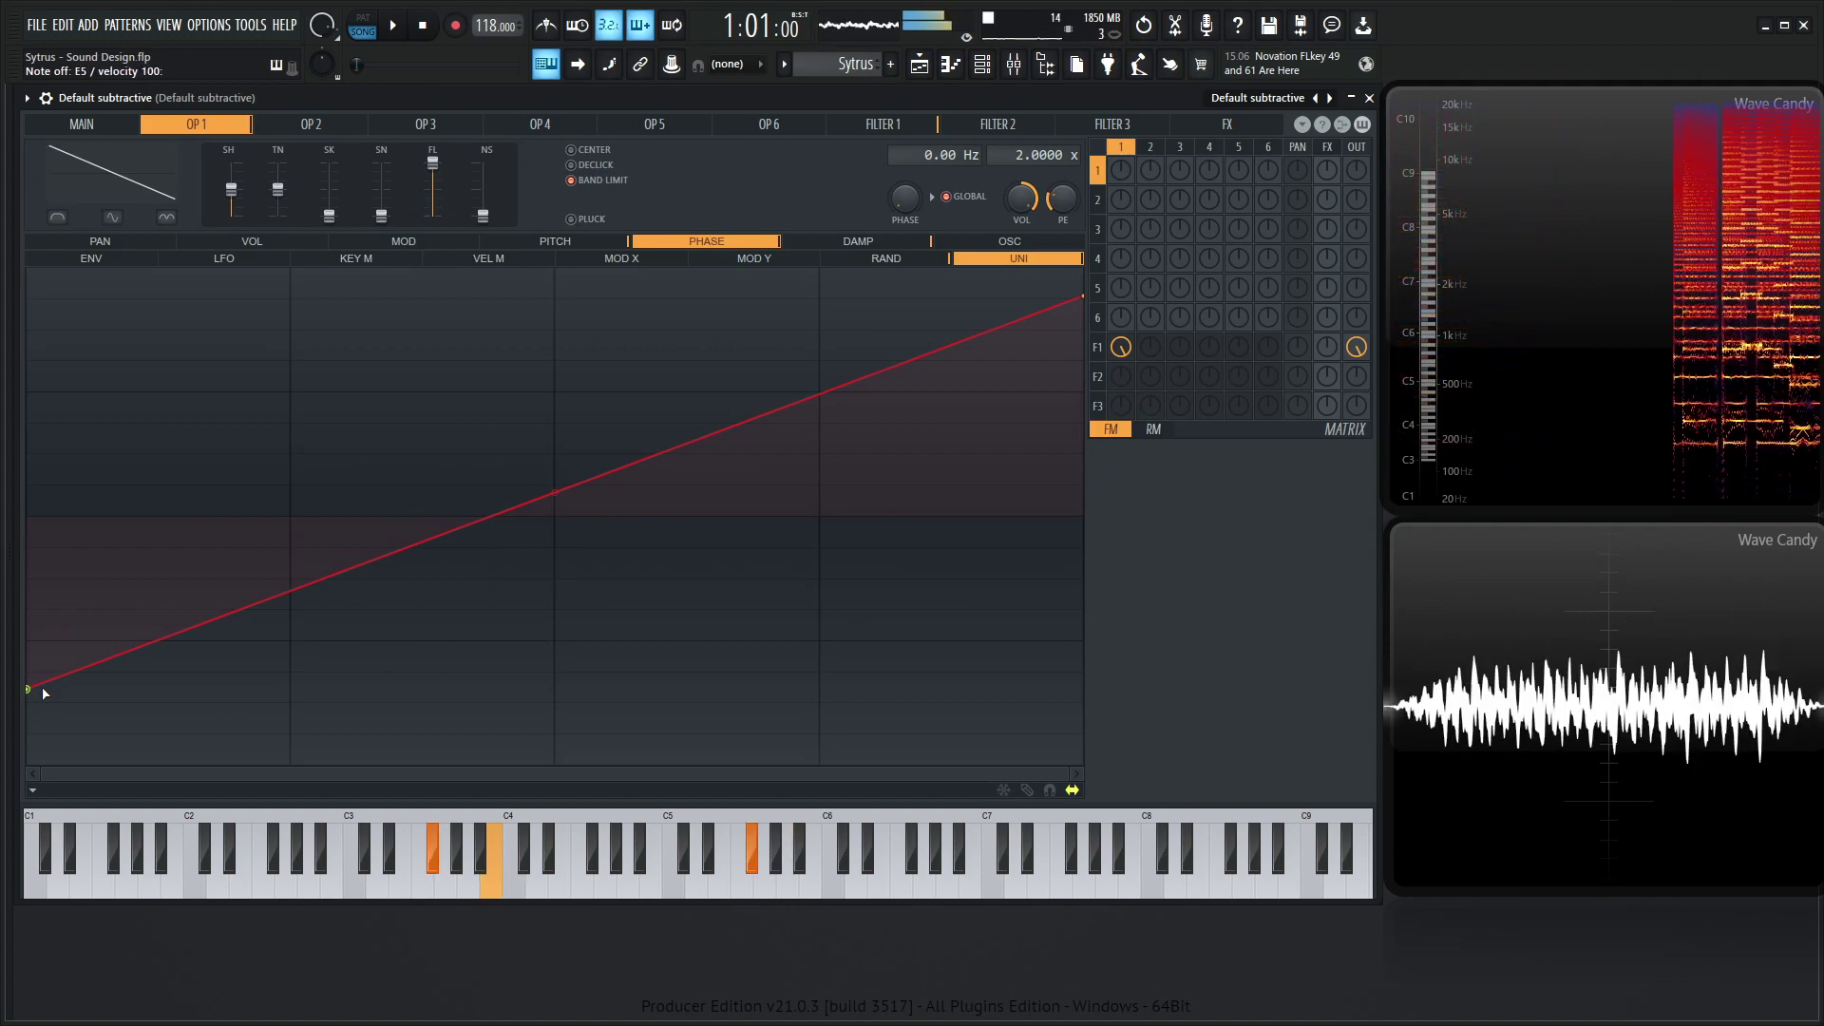
# Step: Enable Filter 1's volume envelope with tempo-based timing and stretch the attack peak to midway between time marks 2 and 3
pyautogui.click(880, 133)
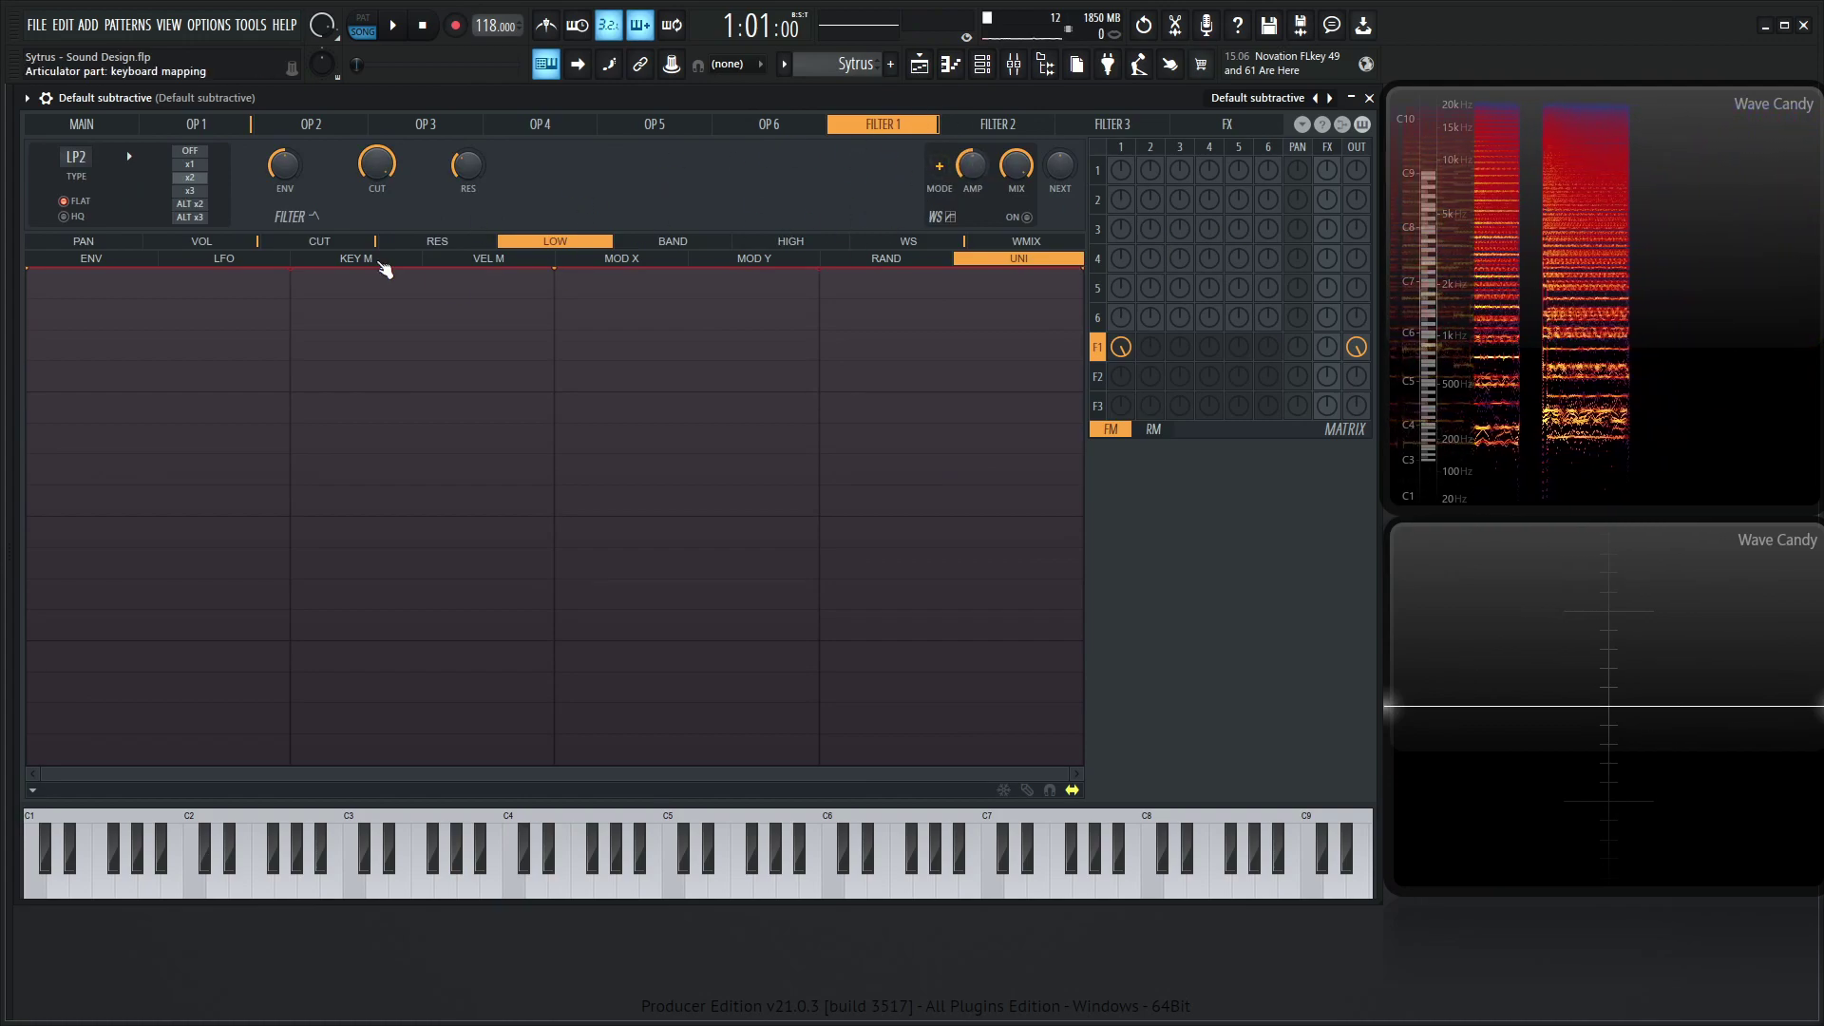
pyautogui.click(205, 242)
pyautogui.click(133, 260)
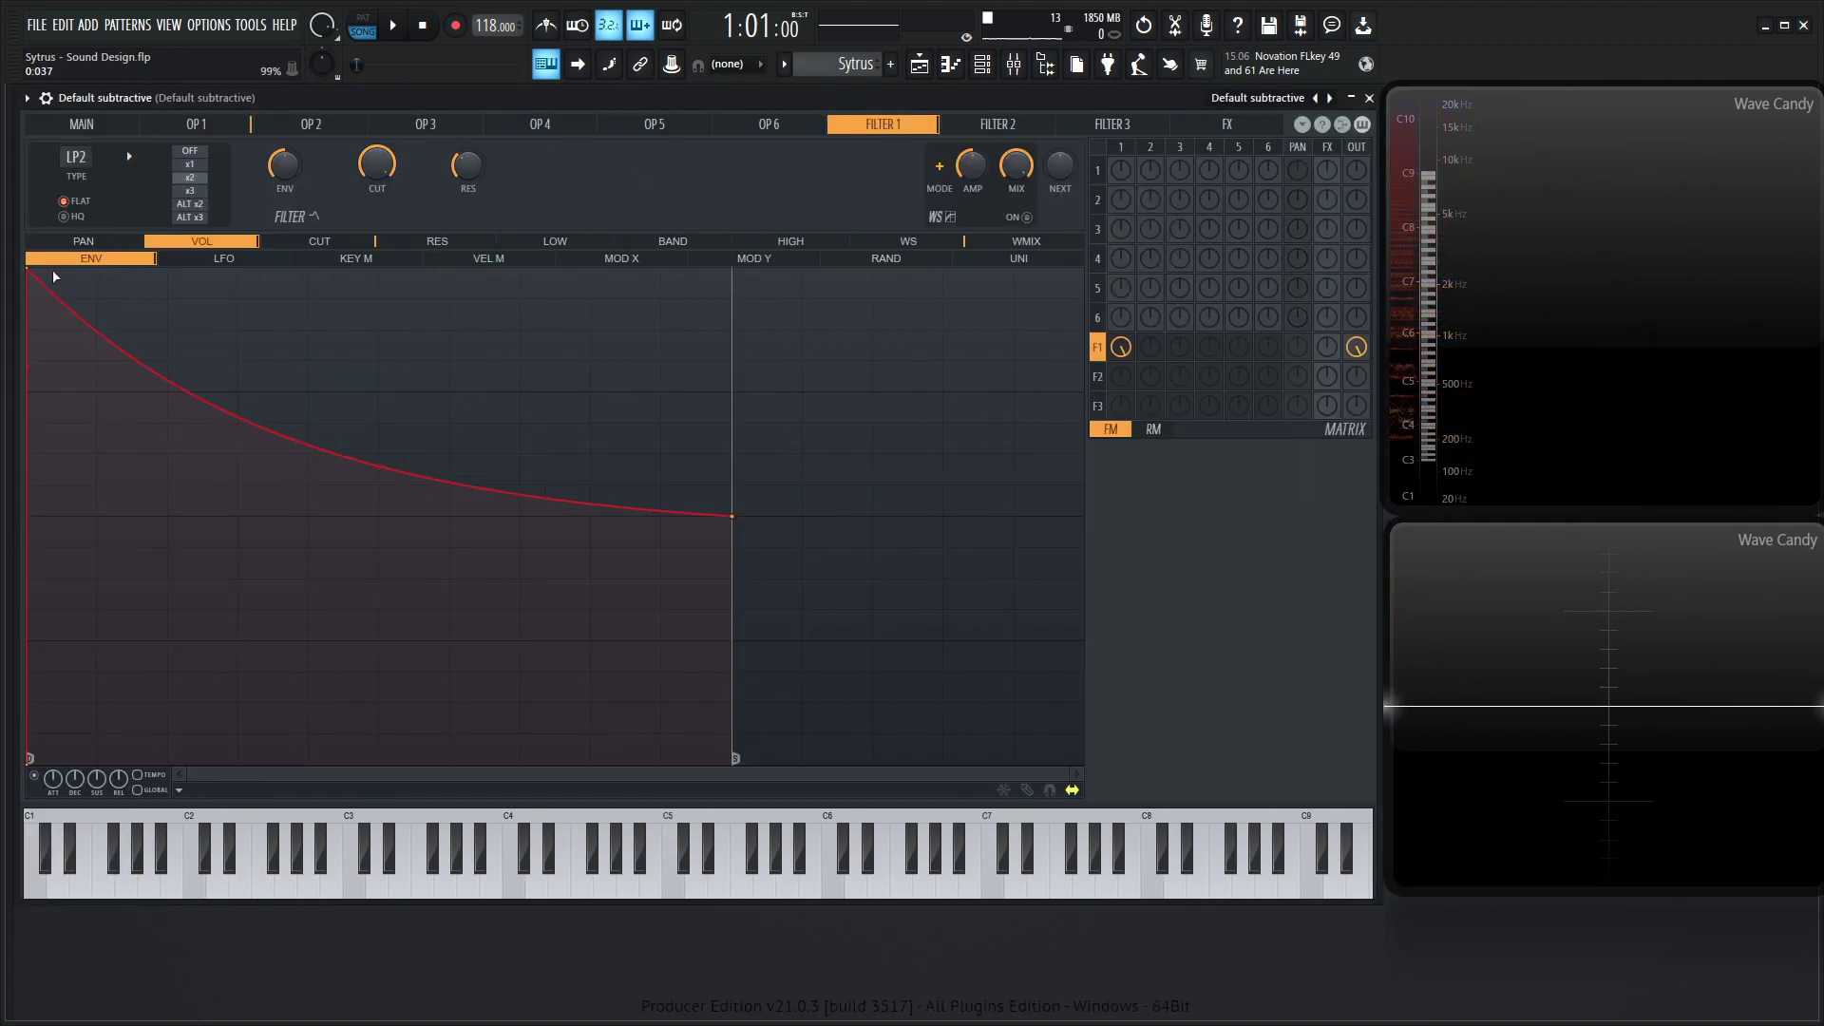
pyautogui.moveTo(30, 272); pyautogui.dragTo(1081, 270)
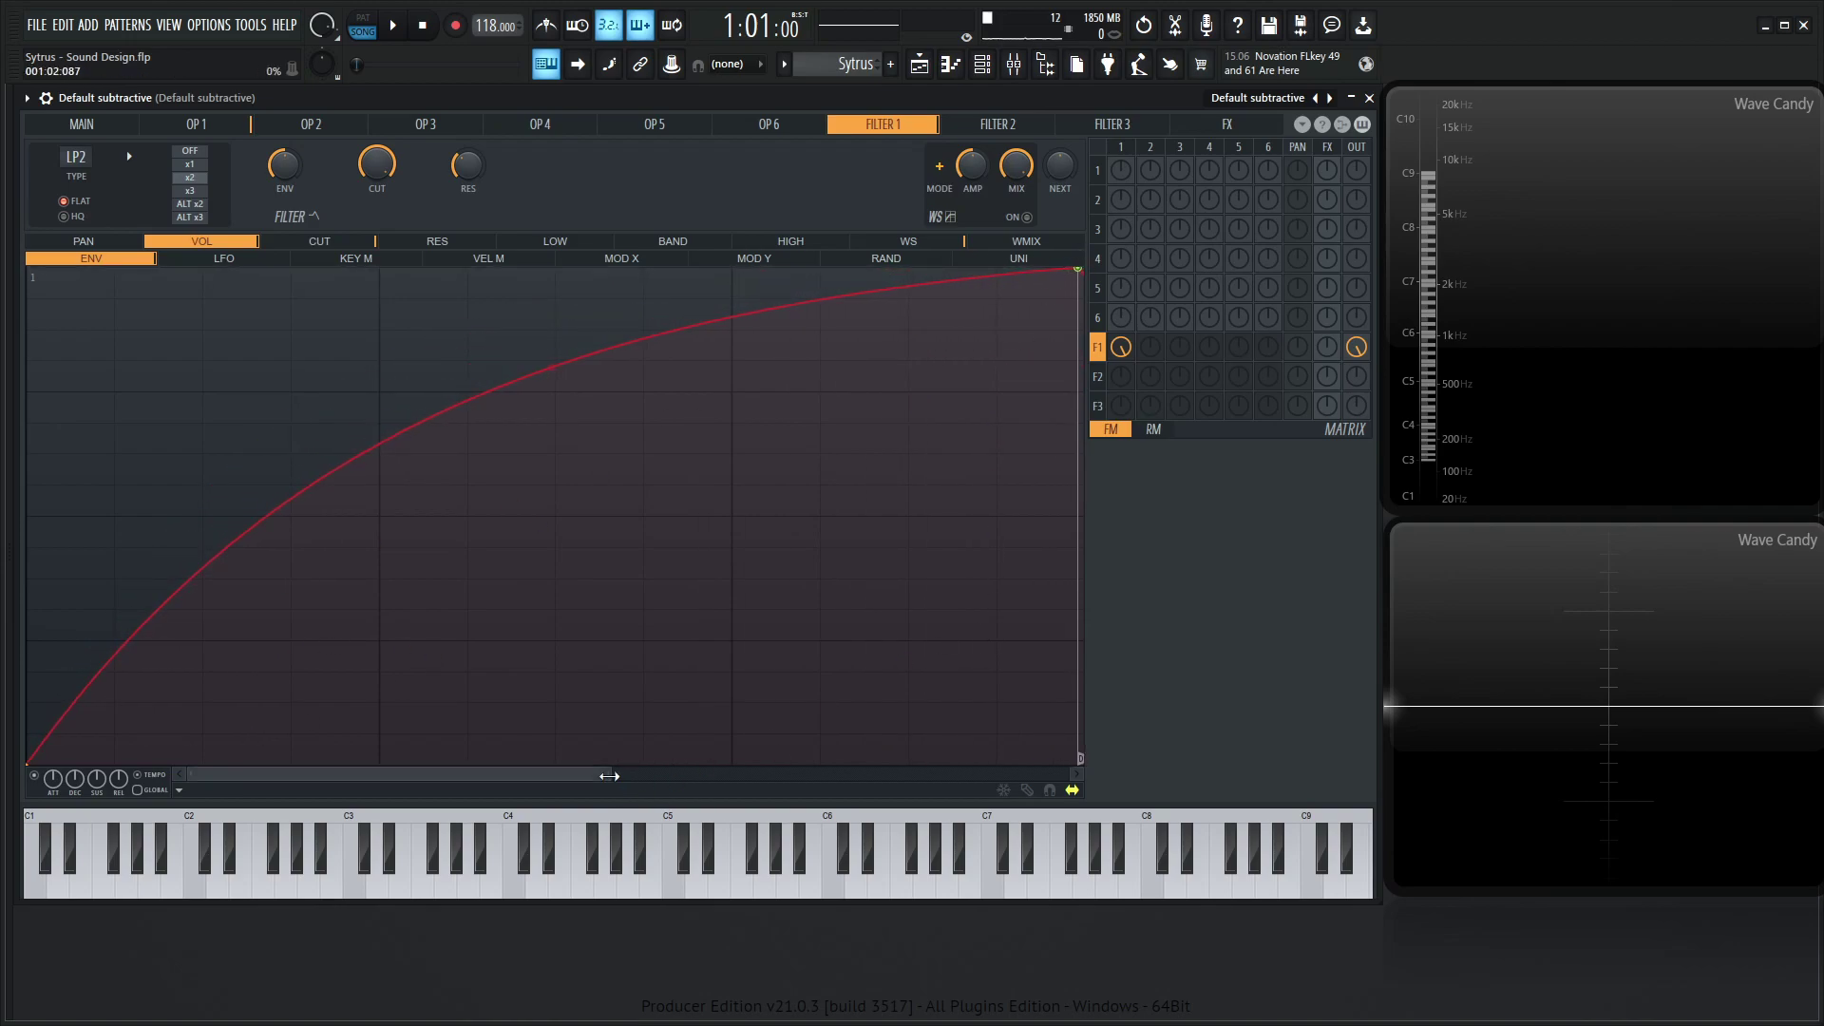
pyautogui.moveTo(609, 776); pyautogui.dragTo(1216, 720)
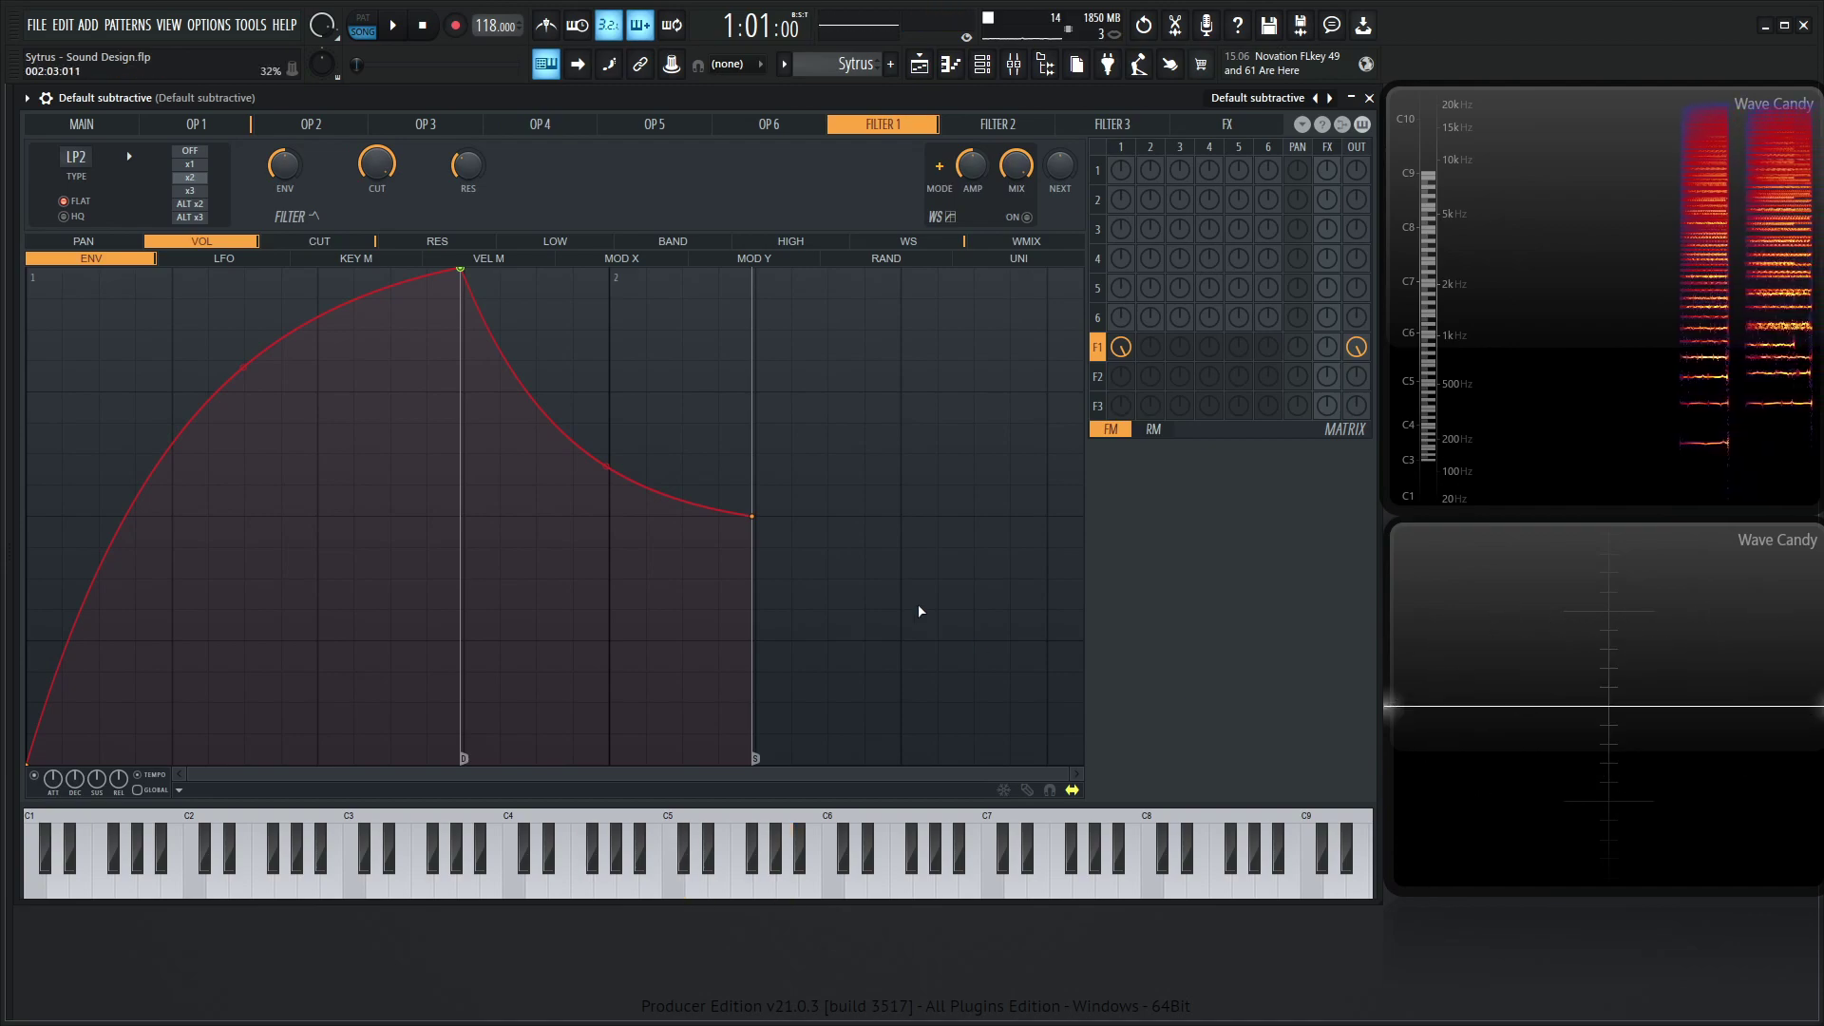
pyautogui.moveTo(464, 270); pyautogui.dragTo(619, 270)
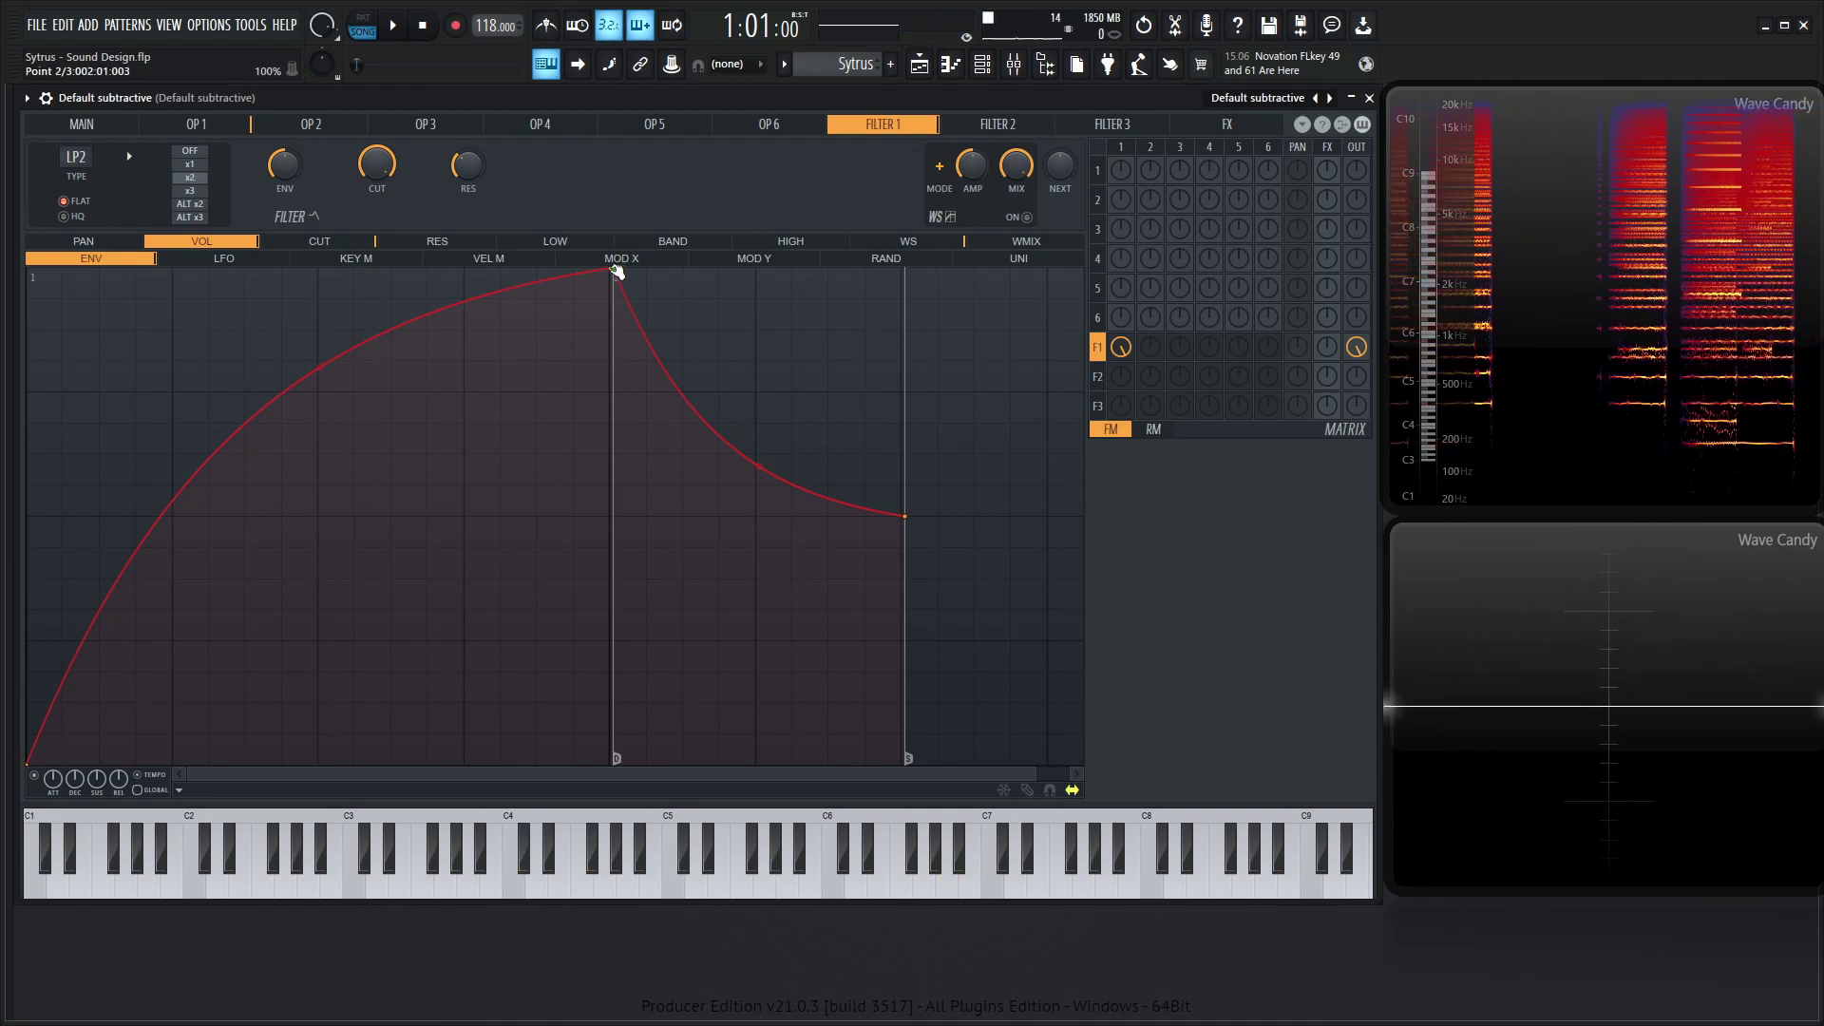
pyautogui.moveTo(619, 270); pyautogui.dragTo(907, 248)
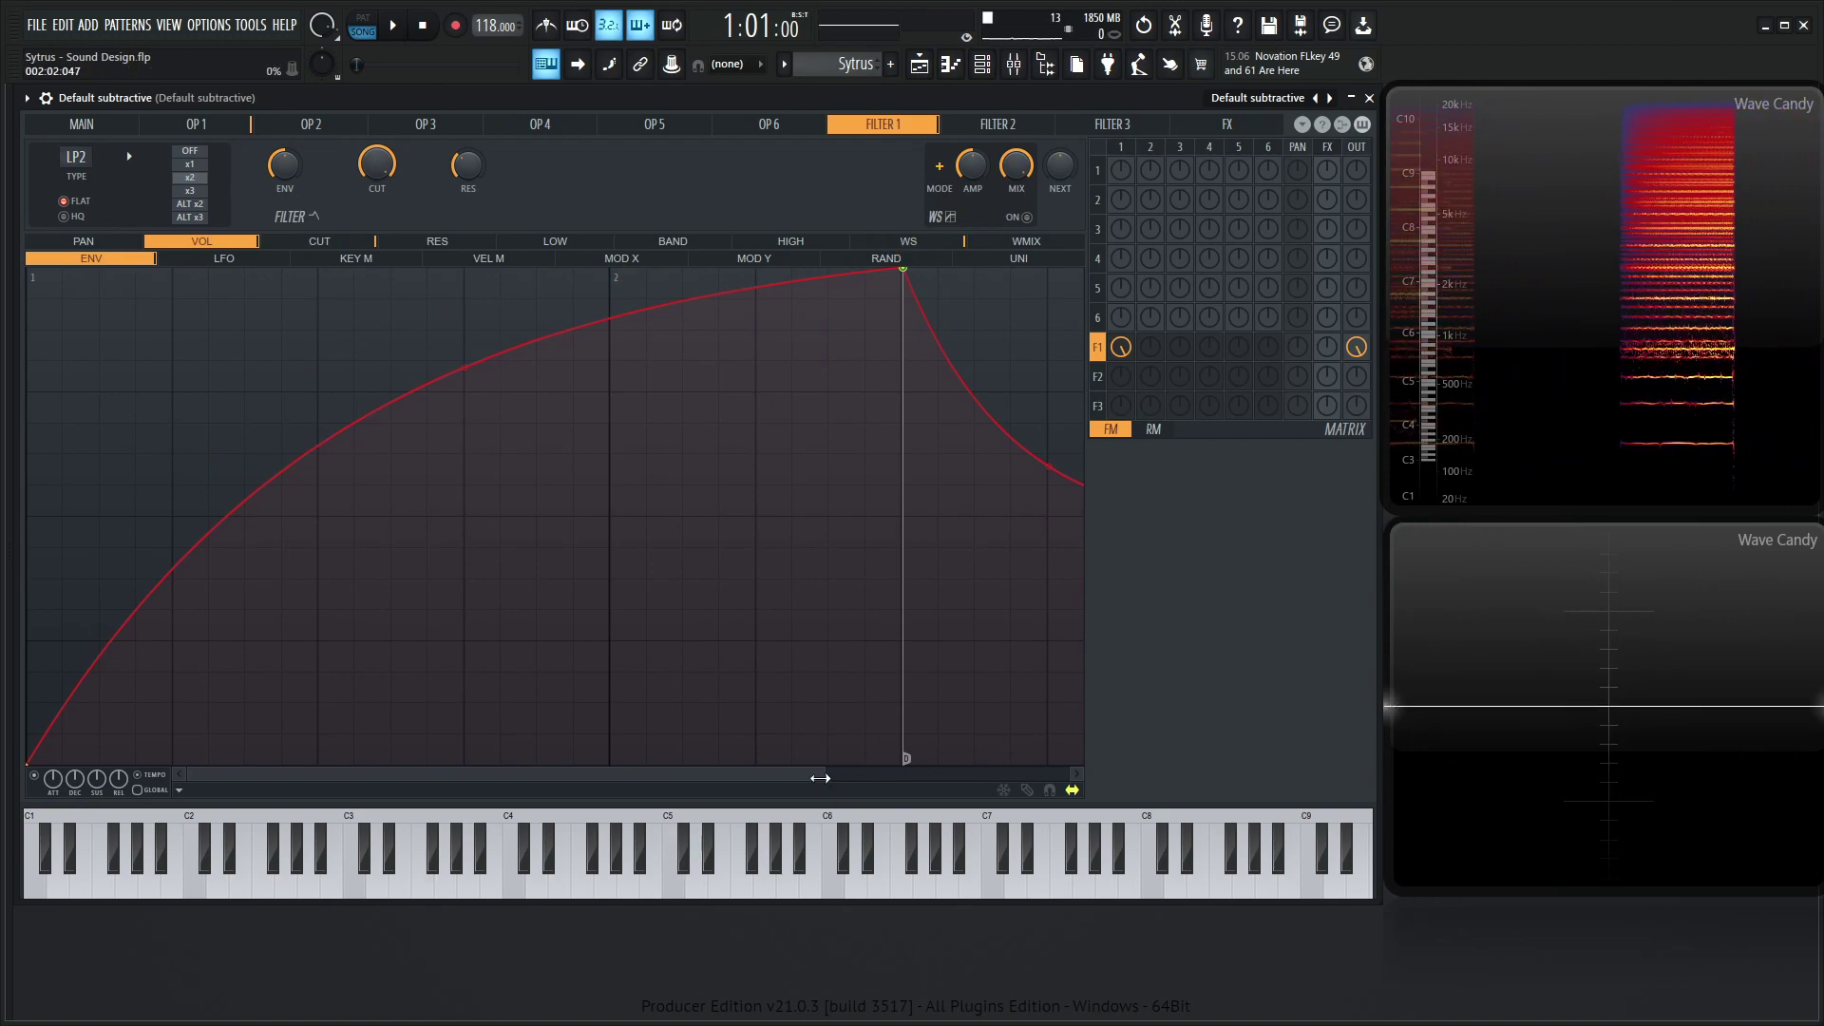
# Step: Place the envelope's sustain point at about 74% between marks 3 and 4, and add a long, concave release falling to zero
pyautogui.scroll(-3, 774, 489)
pyautogui.moveTo(794, 516); pyautogui.dragTo(988, 398)
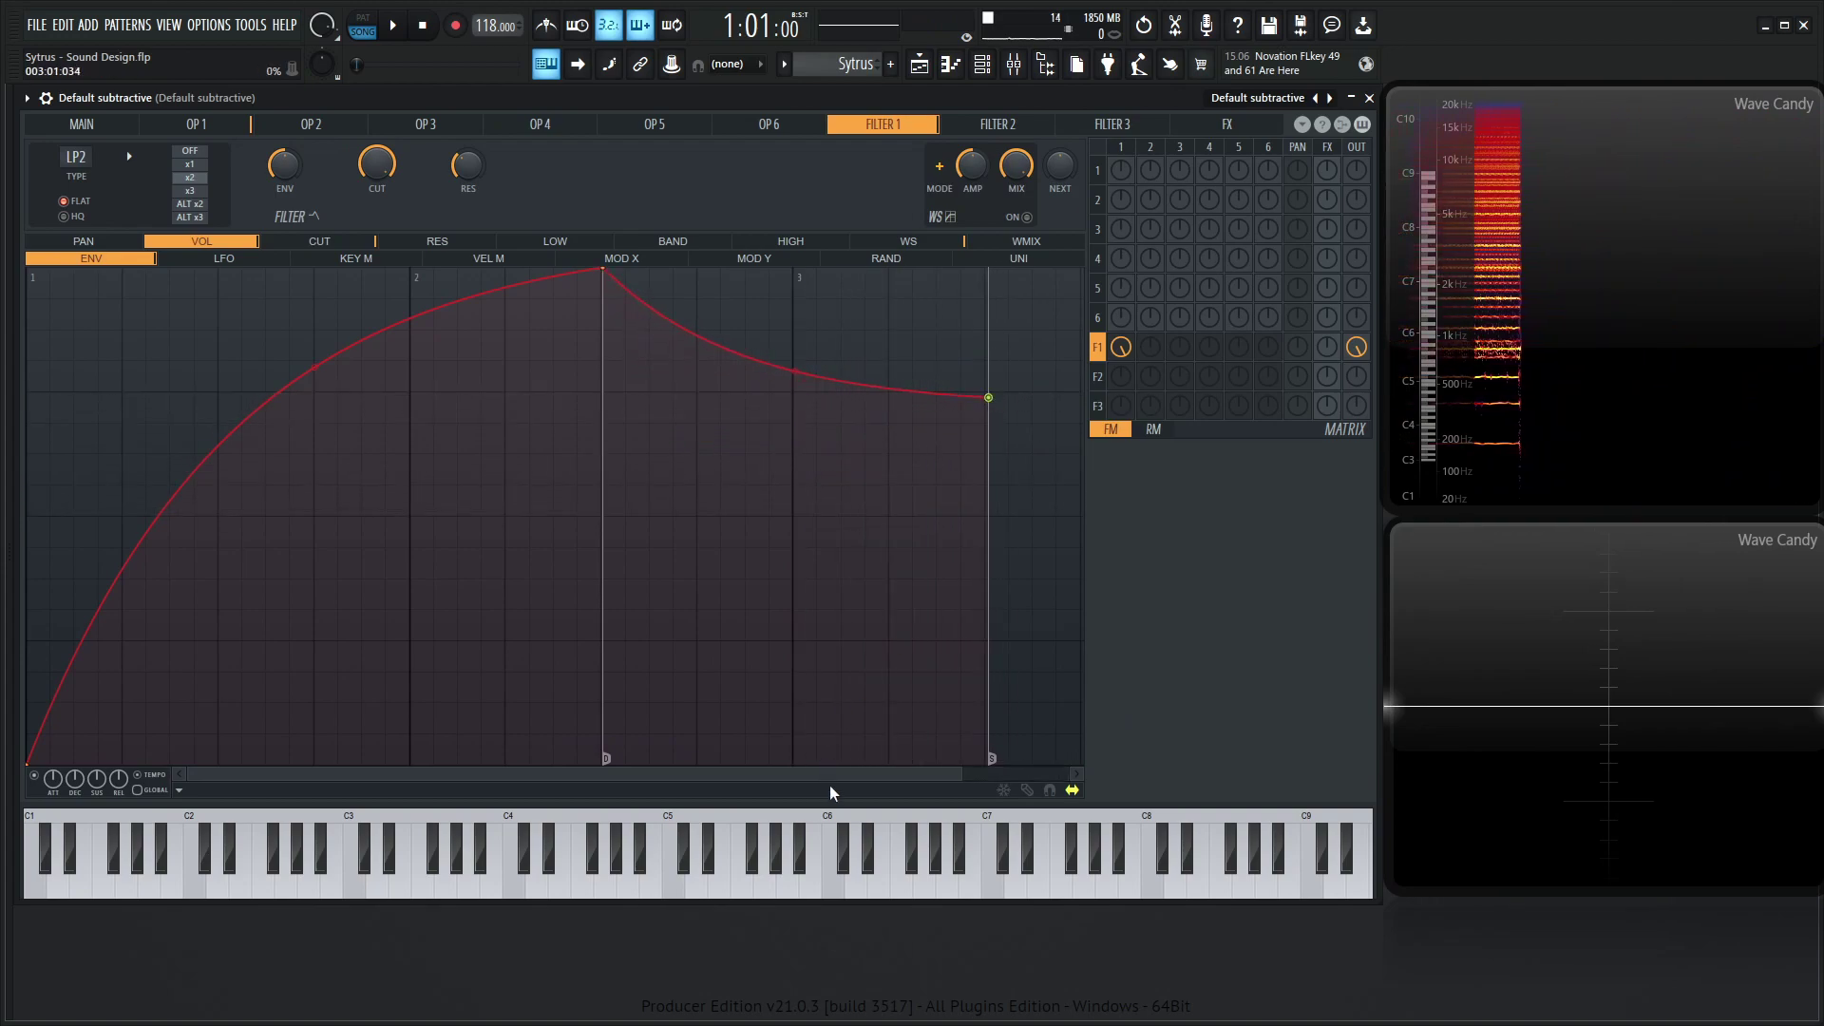
pyautogui.moveTo(836, 776); pyautogui.dragTo(1133, 739)
pyautogui.rightClick(932, 711)
pyautogui.moveTo(932, 711); pyautogui.dragTo(1037, 808)
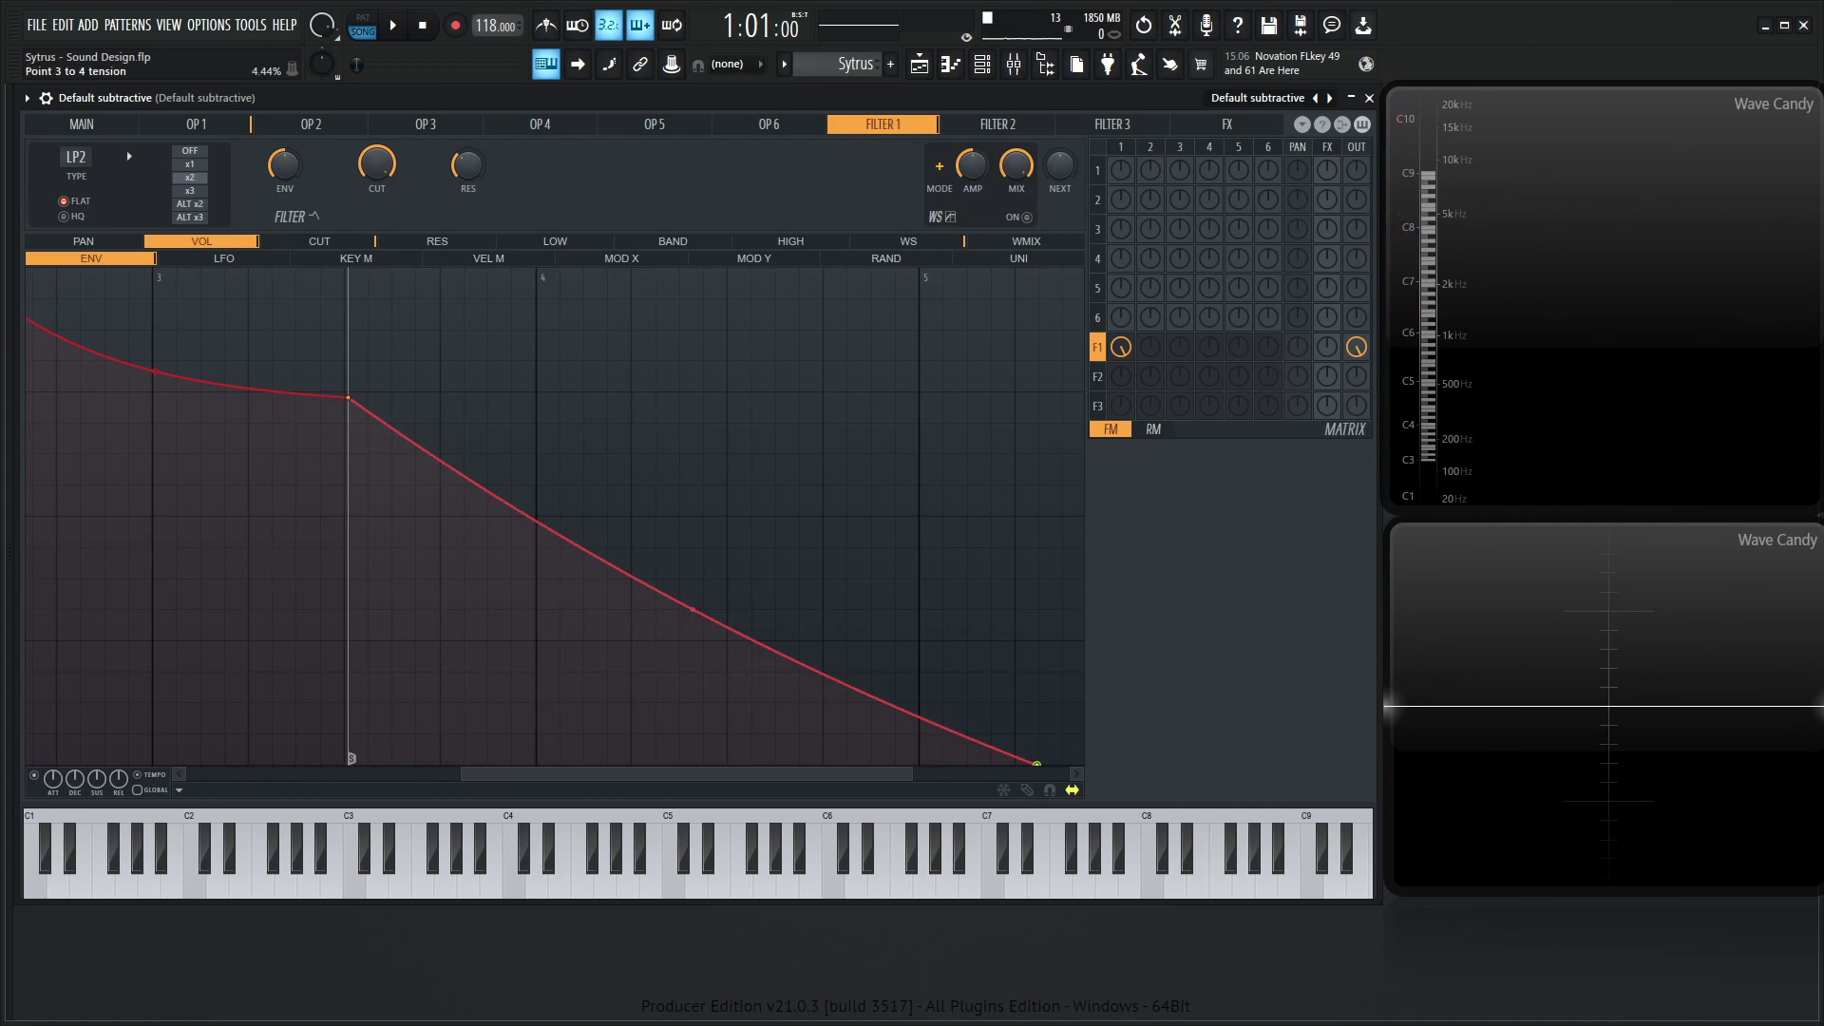
pyautogui.moveTo(694, 612); pyautogui.dragTo(701, 665)
pyautogui.moveTo(804, 778); pyautogui.dragTo(518, 786)
pyautogui.moveTo(641, 777); pyautogui.dragTo(1005, 755)
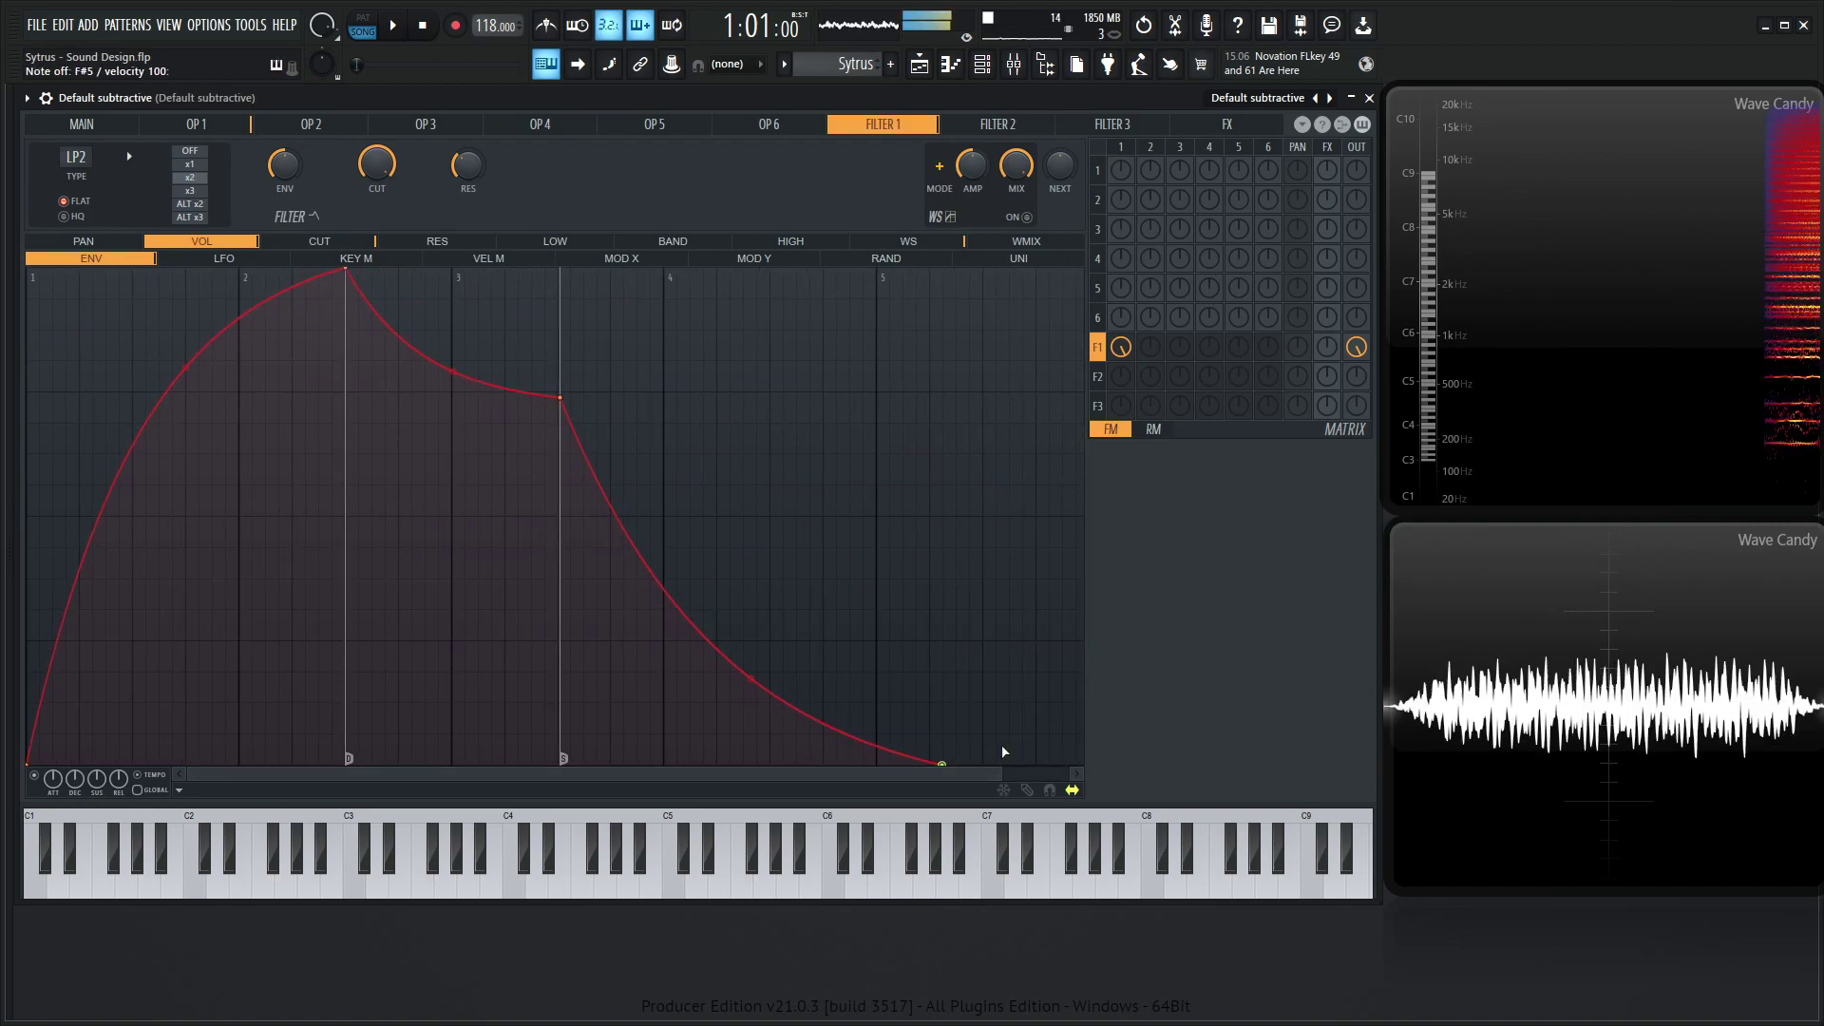
# Step: Audition the sound with test notes and extend the release end point of Filter 1's volume envelope further past mark 5
pyautogui.press('g')
pyautogui.press('y')
pyautogui.press('2')
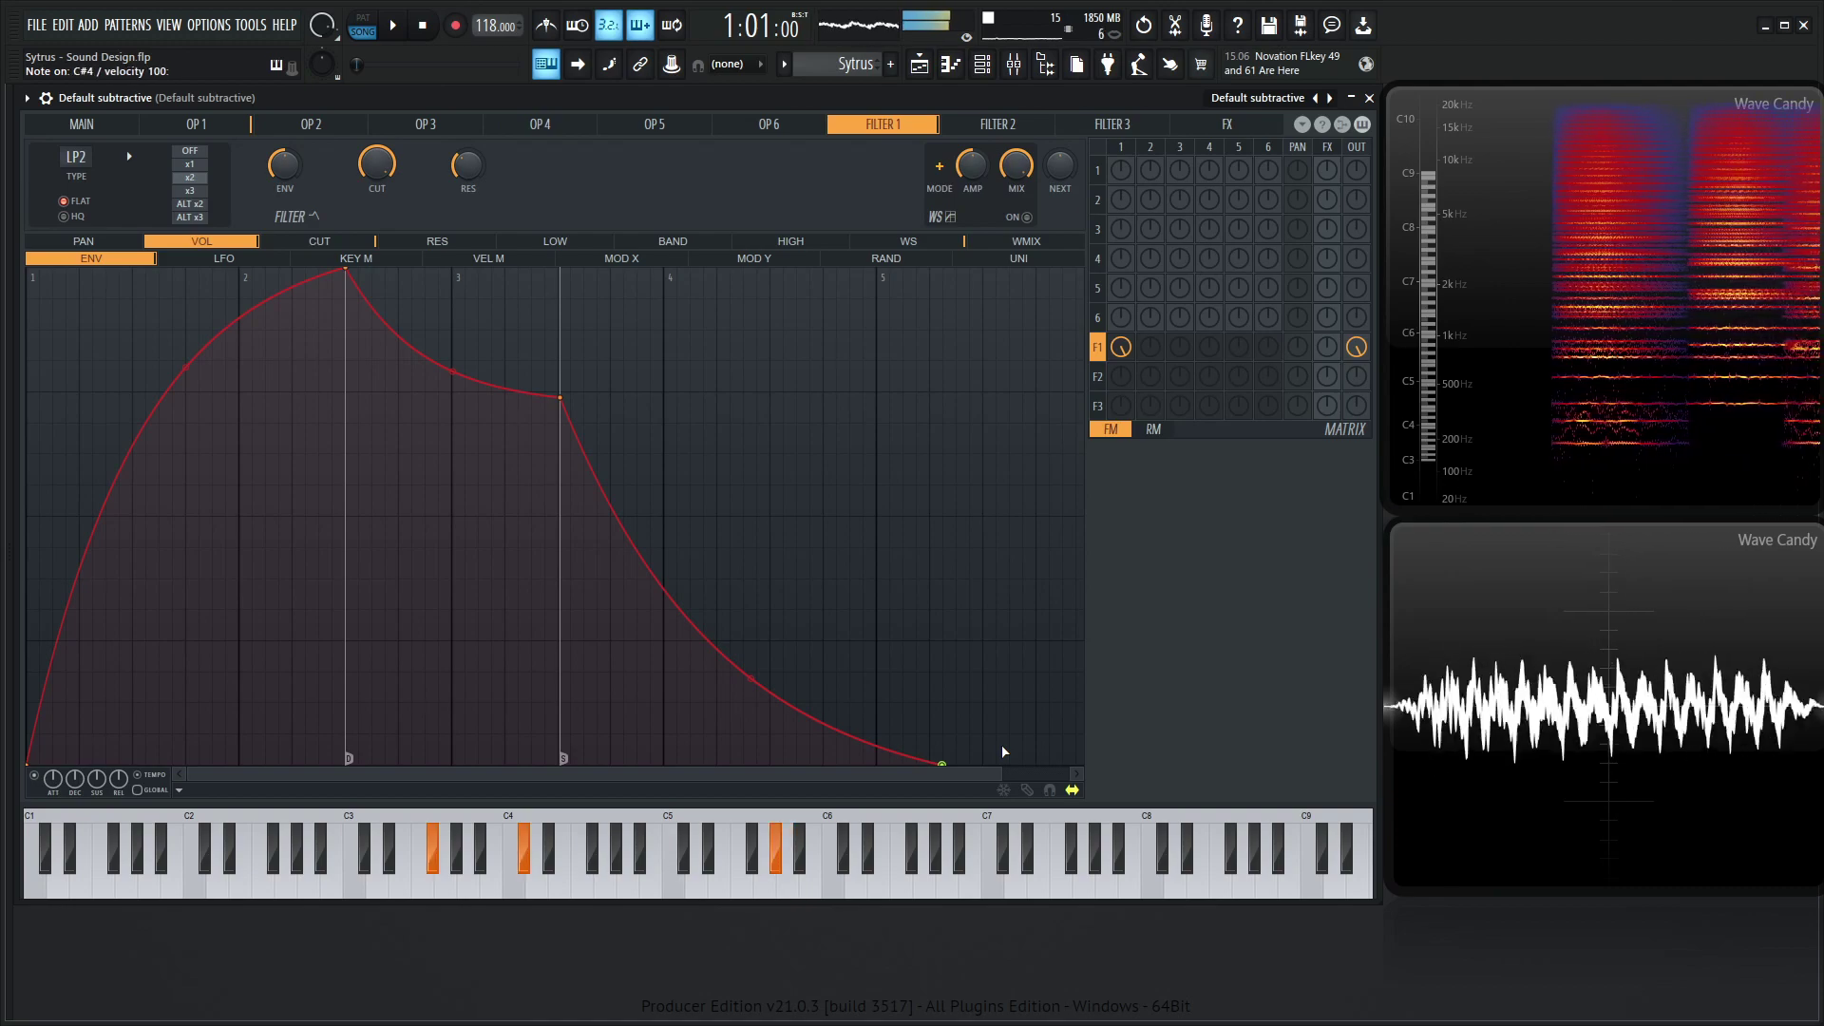
pyautogui.moveTo(942, 763); pyautogui.dragTo(1038, 772)
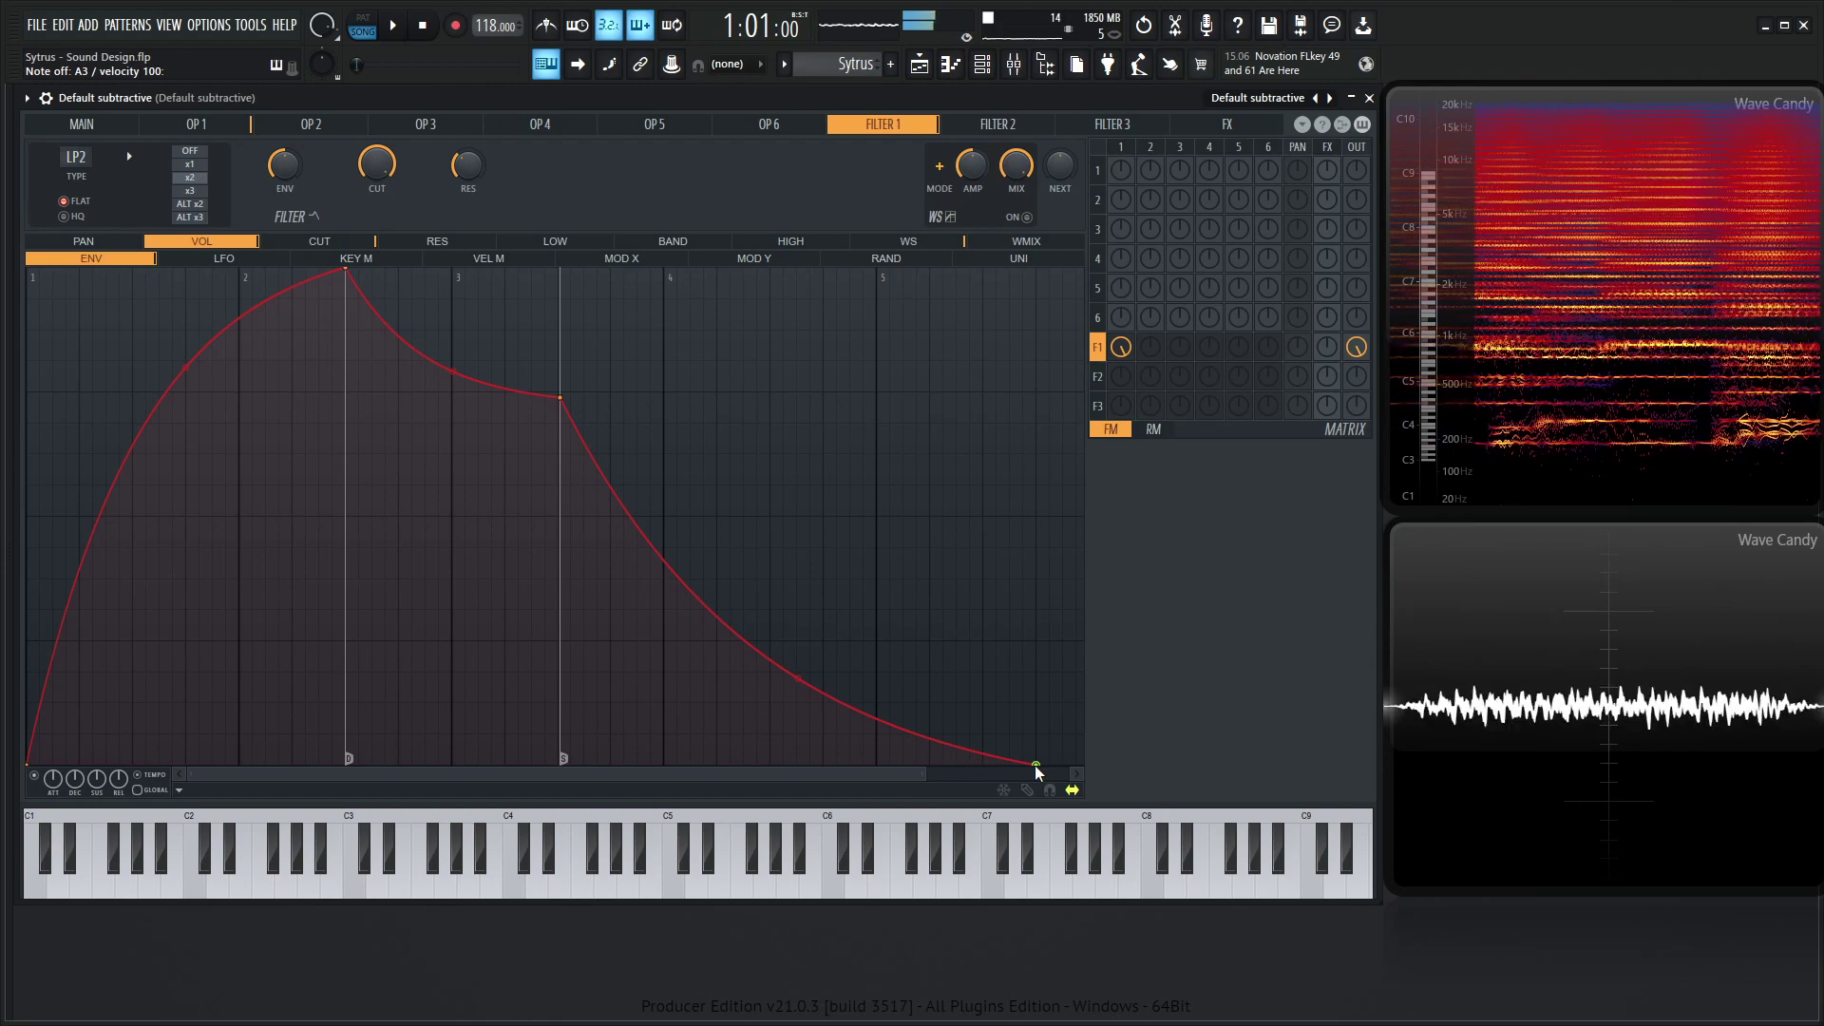
# Step: Set Operator 2 to a square wave and feed it into Filter 1 at a partial level in the matrix
pyautogui.click(239, 125)
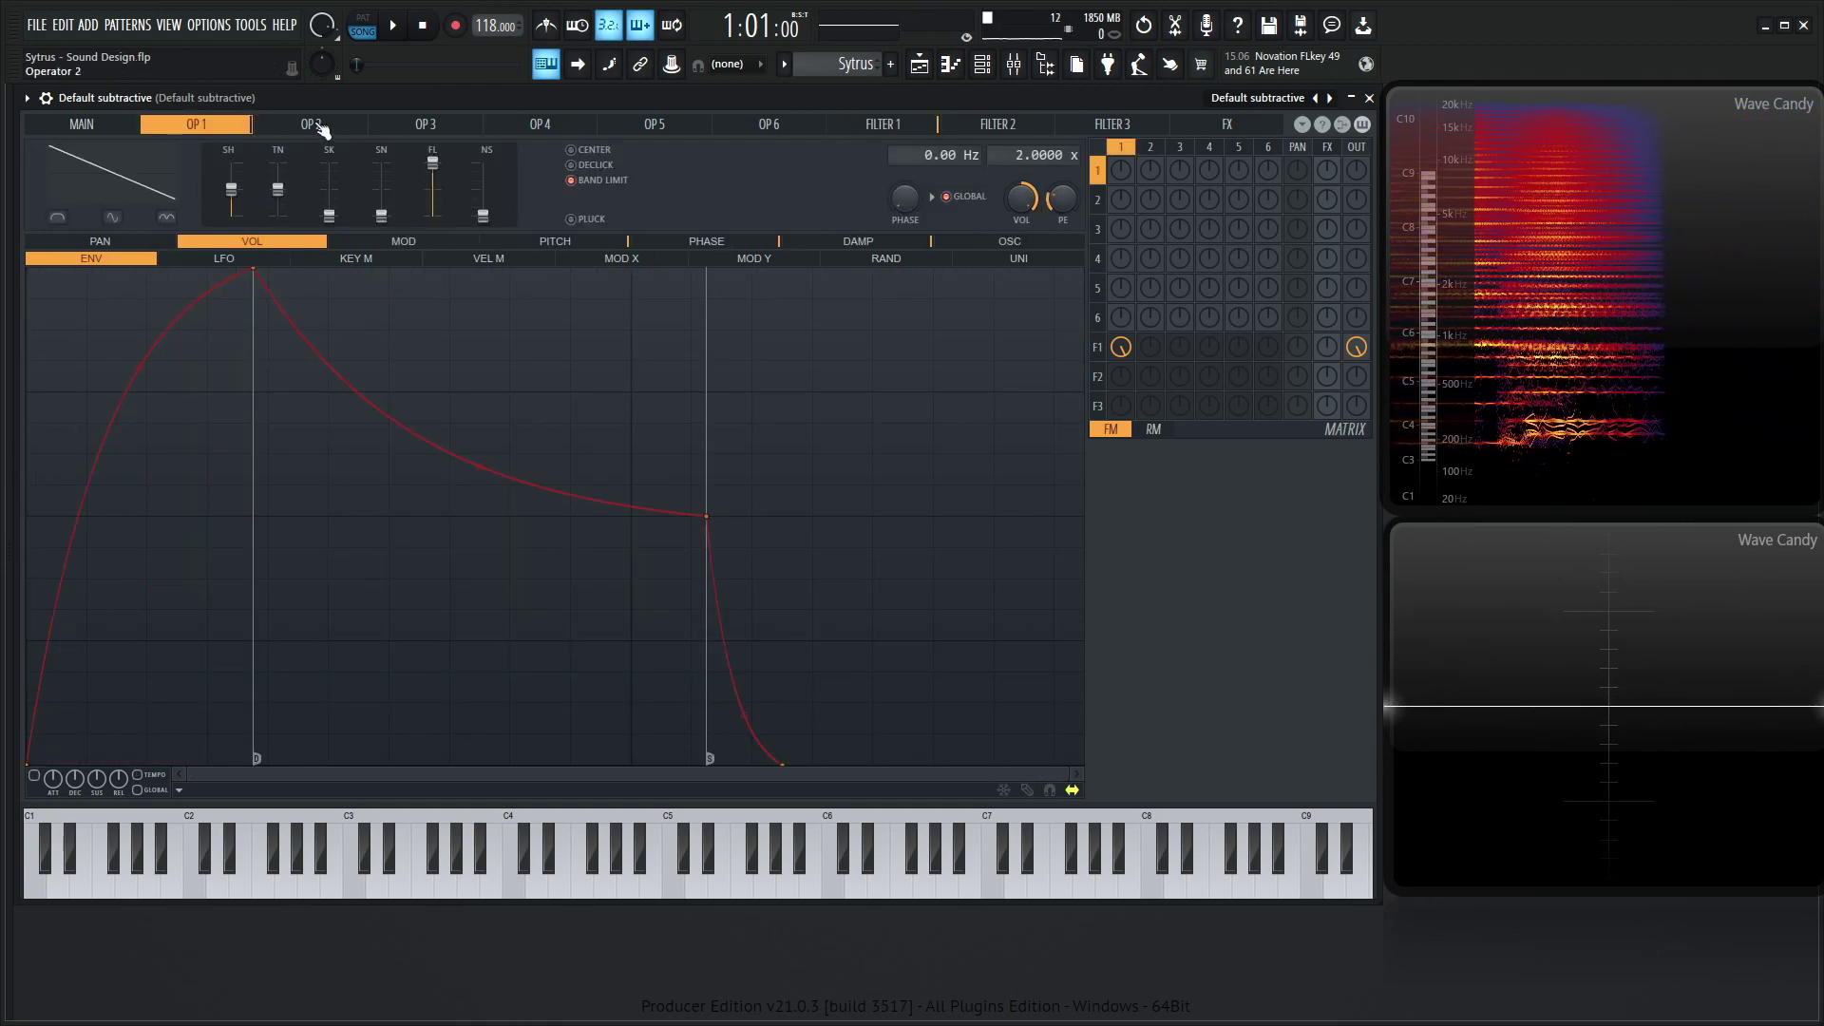
pyautogui.click(313, 126)
pyautogui.rightClick(134, 175)
pyautogui.click(156, 219)
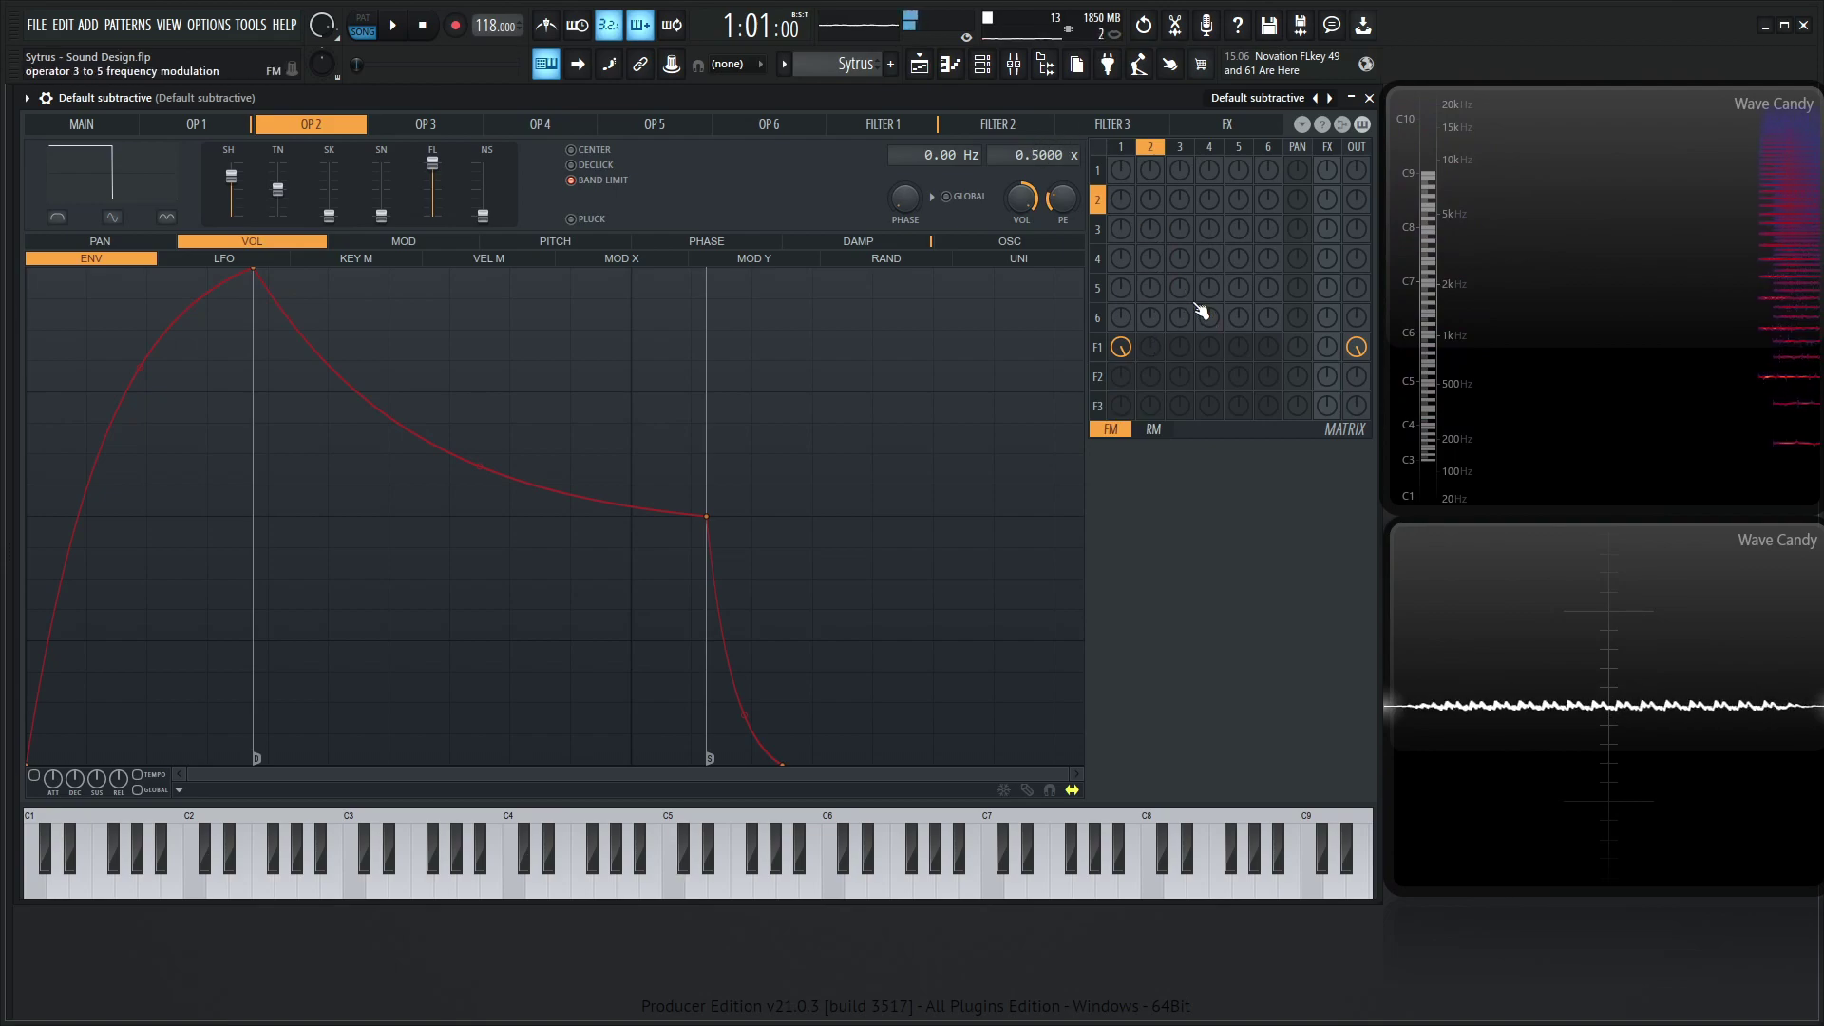
pyautogui.moveTo(1155, 359); pyautogui.dragTo(1156, 304)
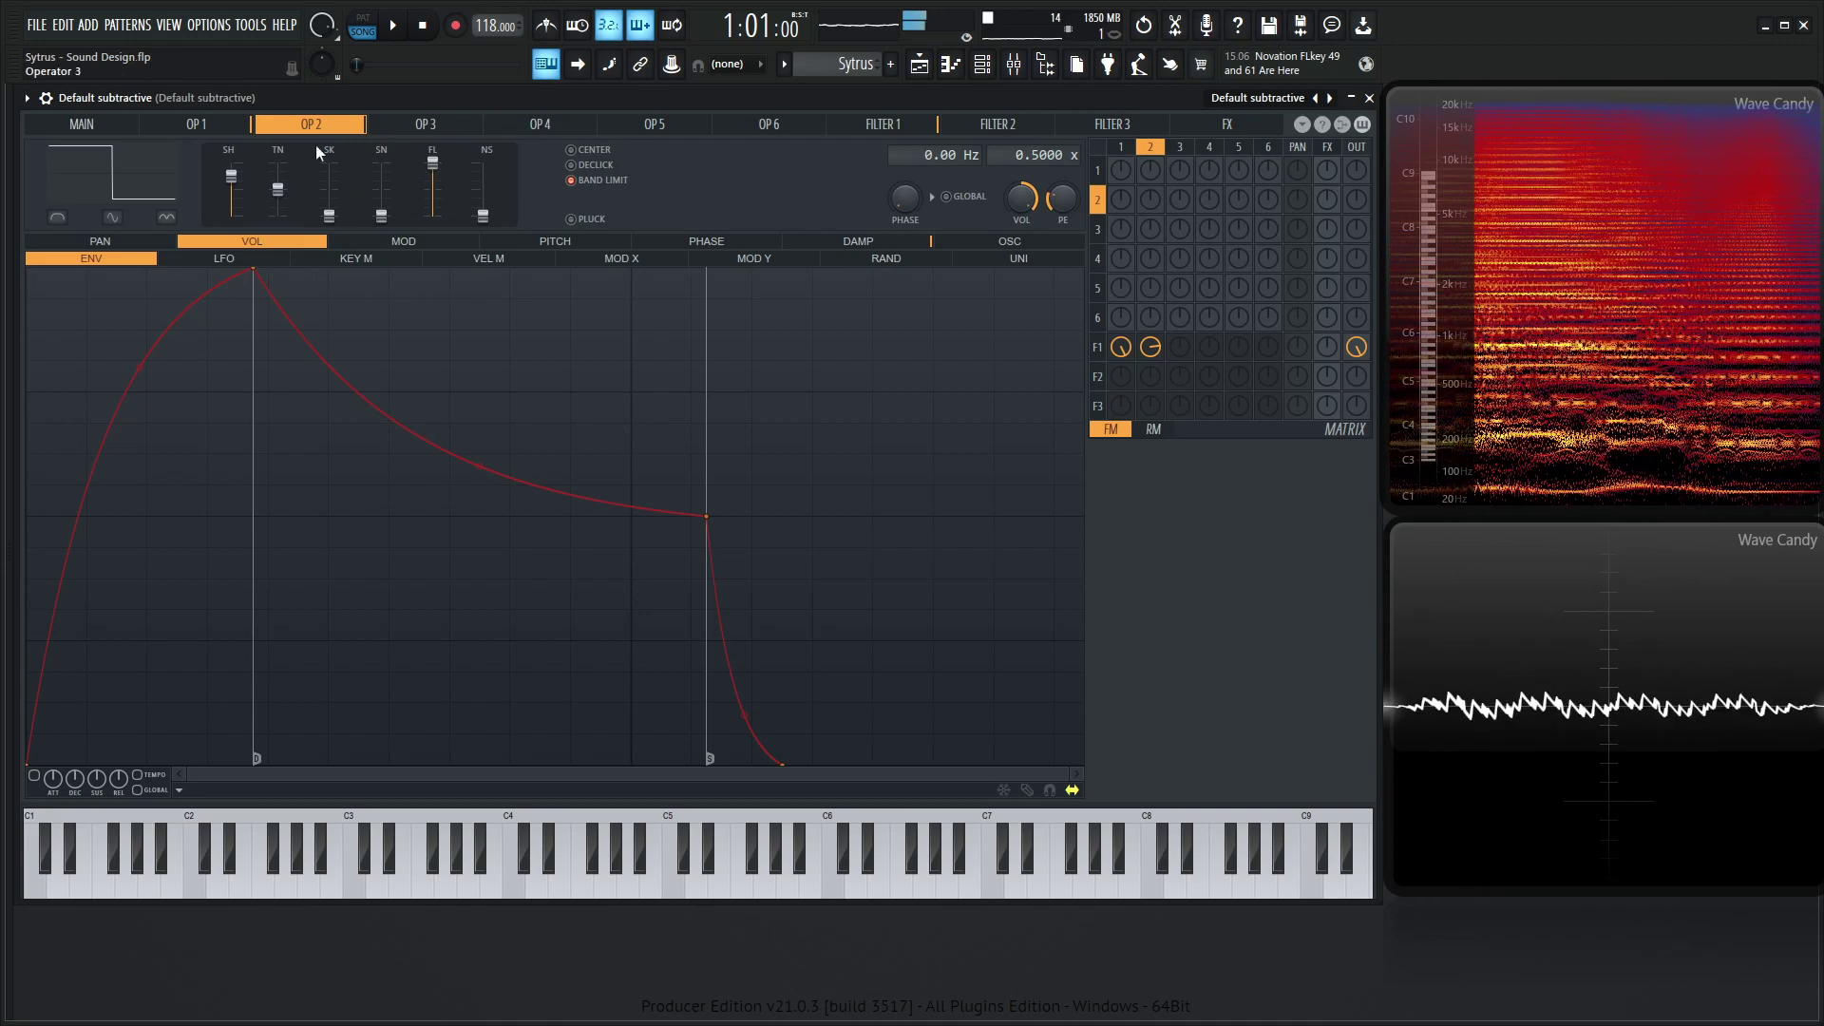
# Step: Shape Operator 2's random phase mapping into a straight rising line, its start far below centre and its end near maximum
pyautogui.click(234, 134)
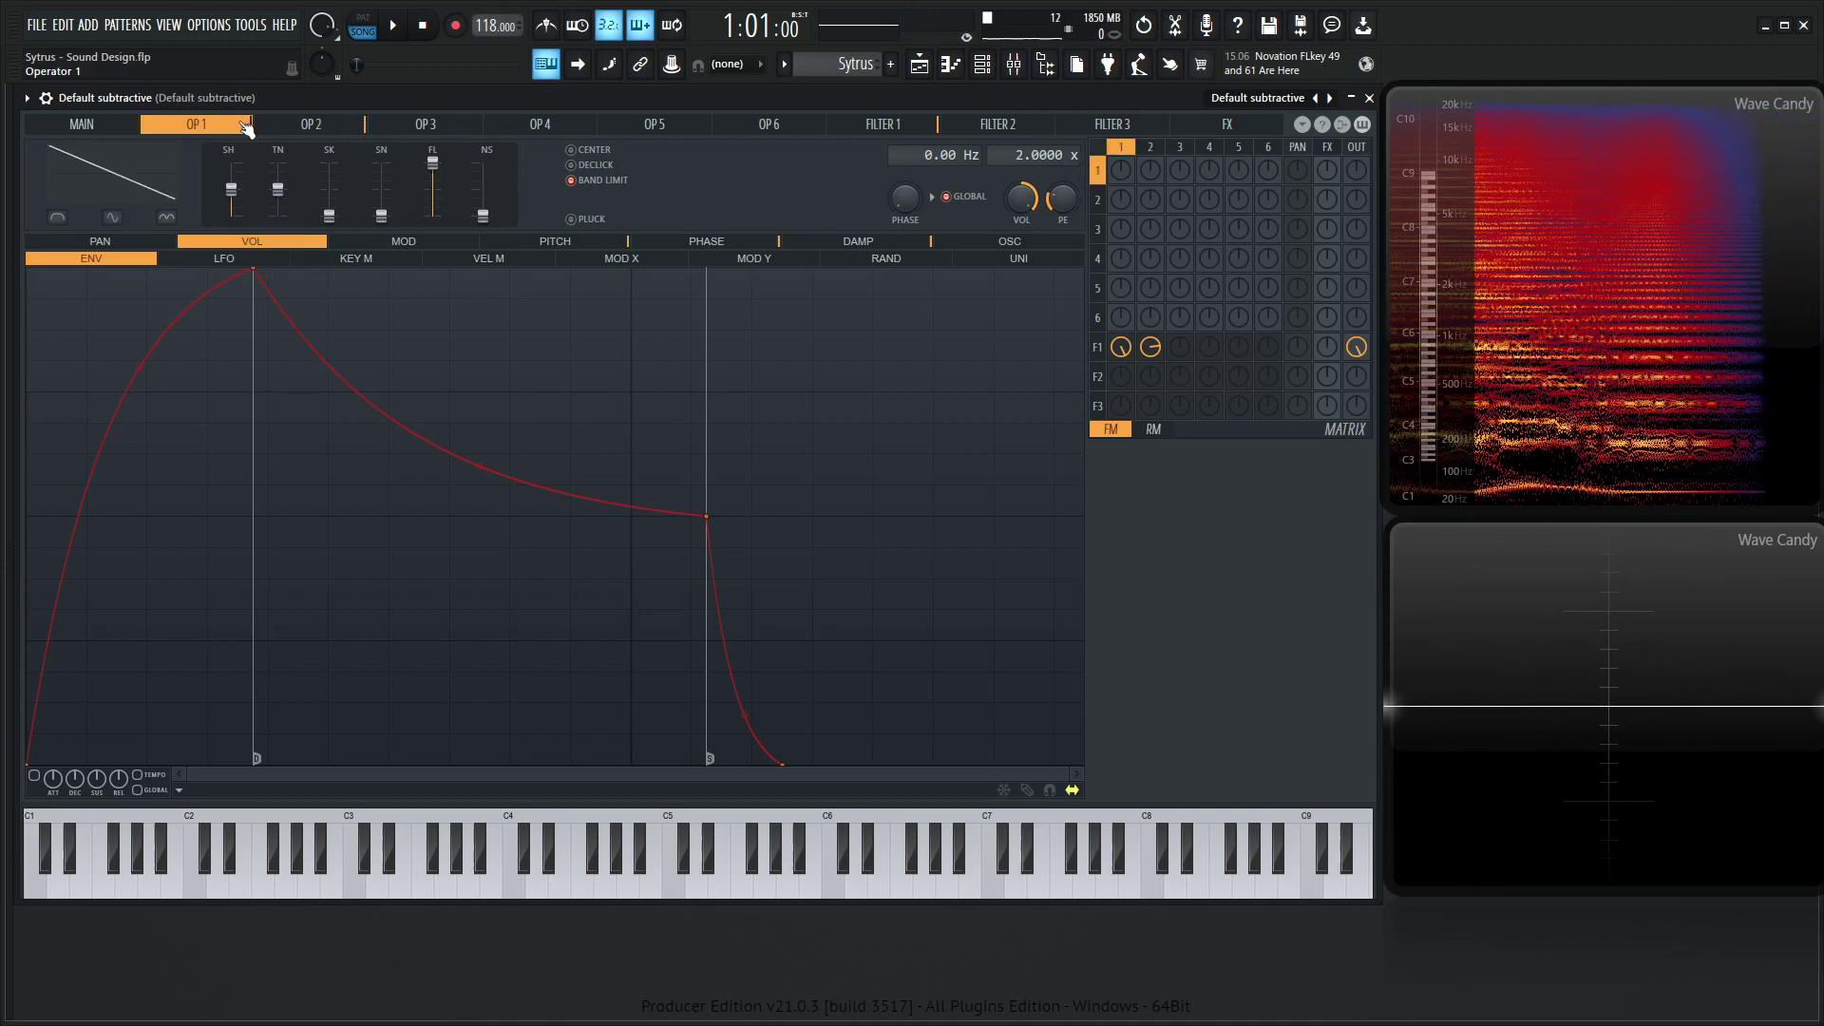
pyautogui.click(293, 131)
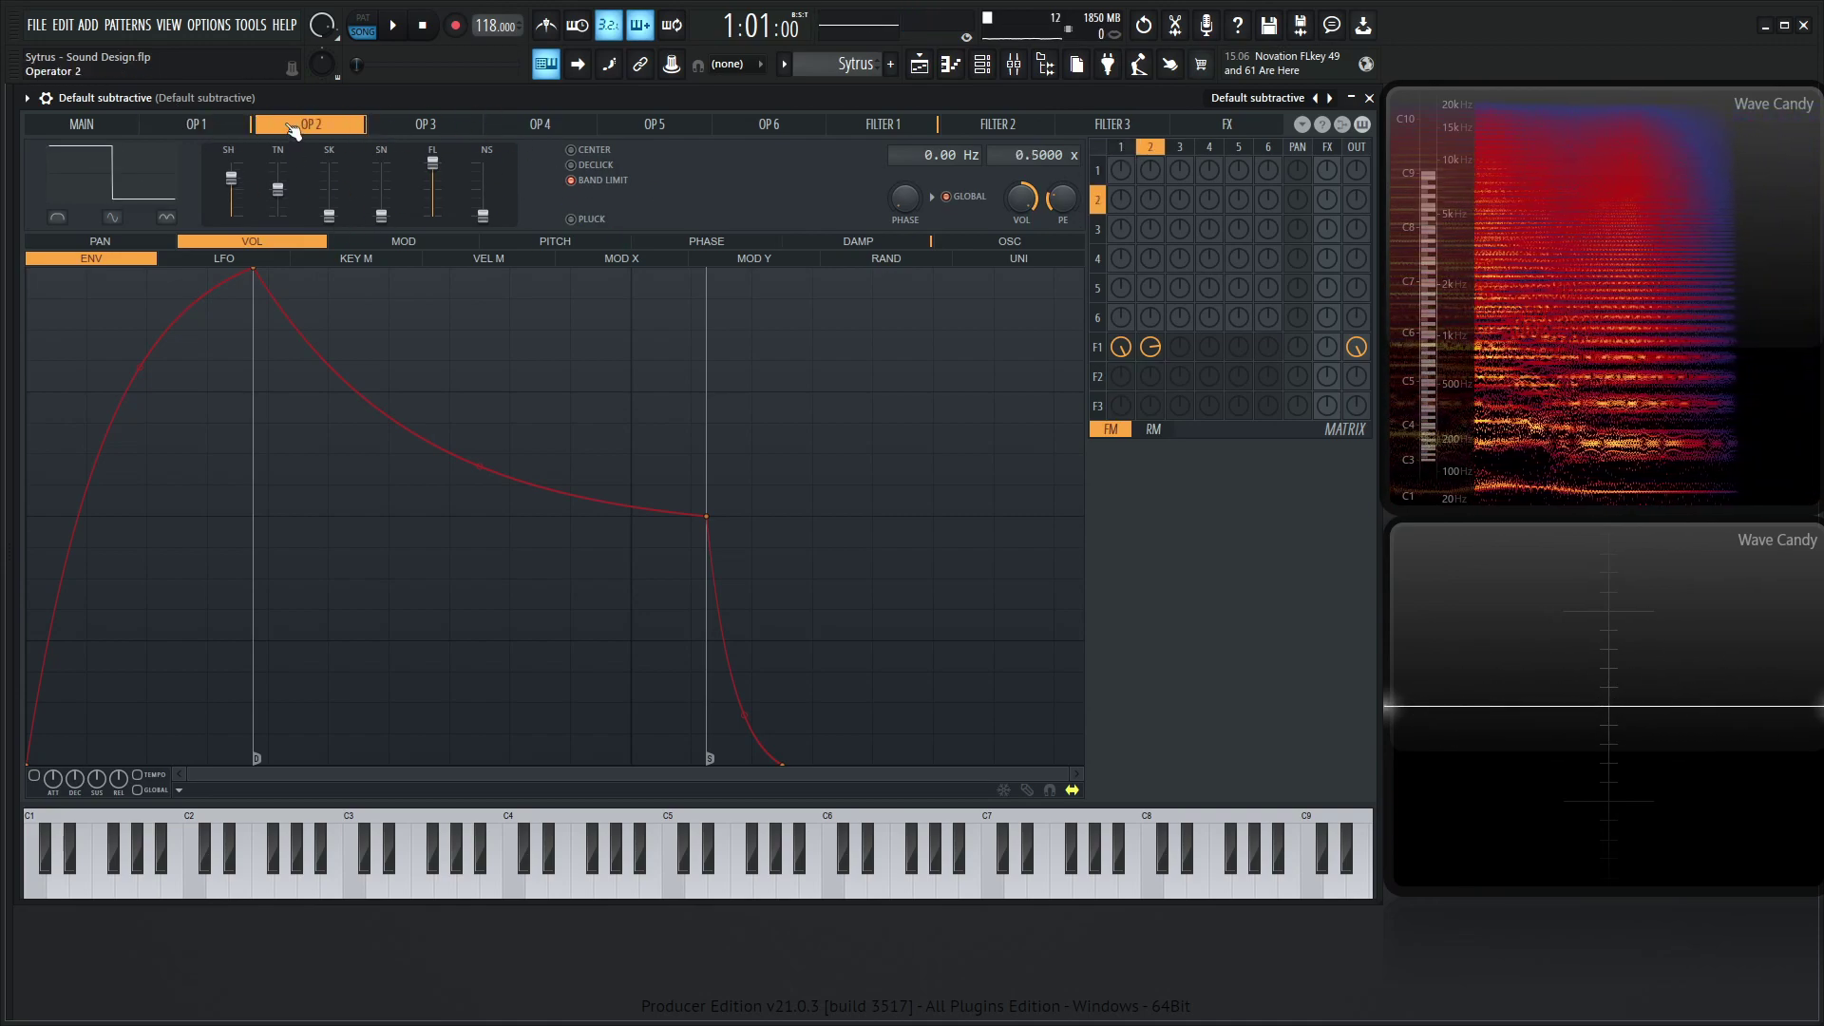
pyautogui.click(703, 243)
pyautogui.click(893, 260)
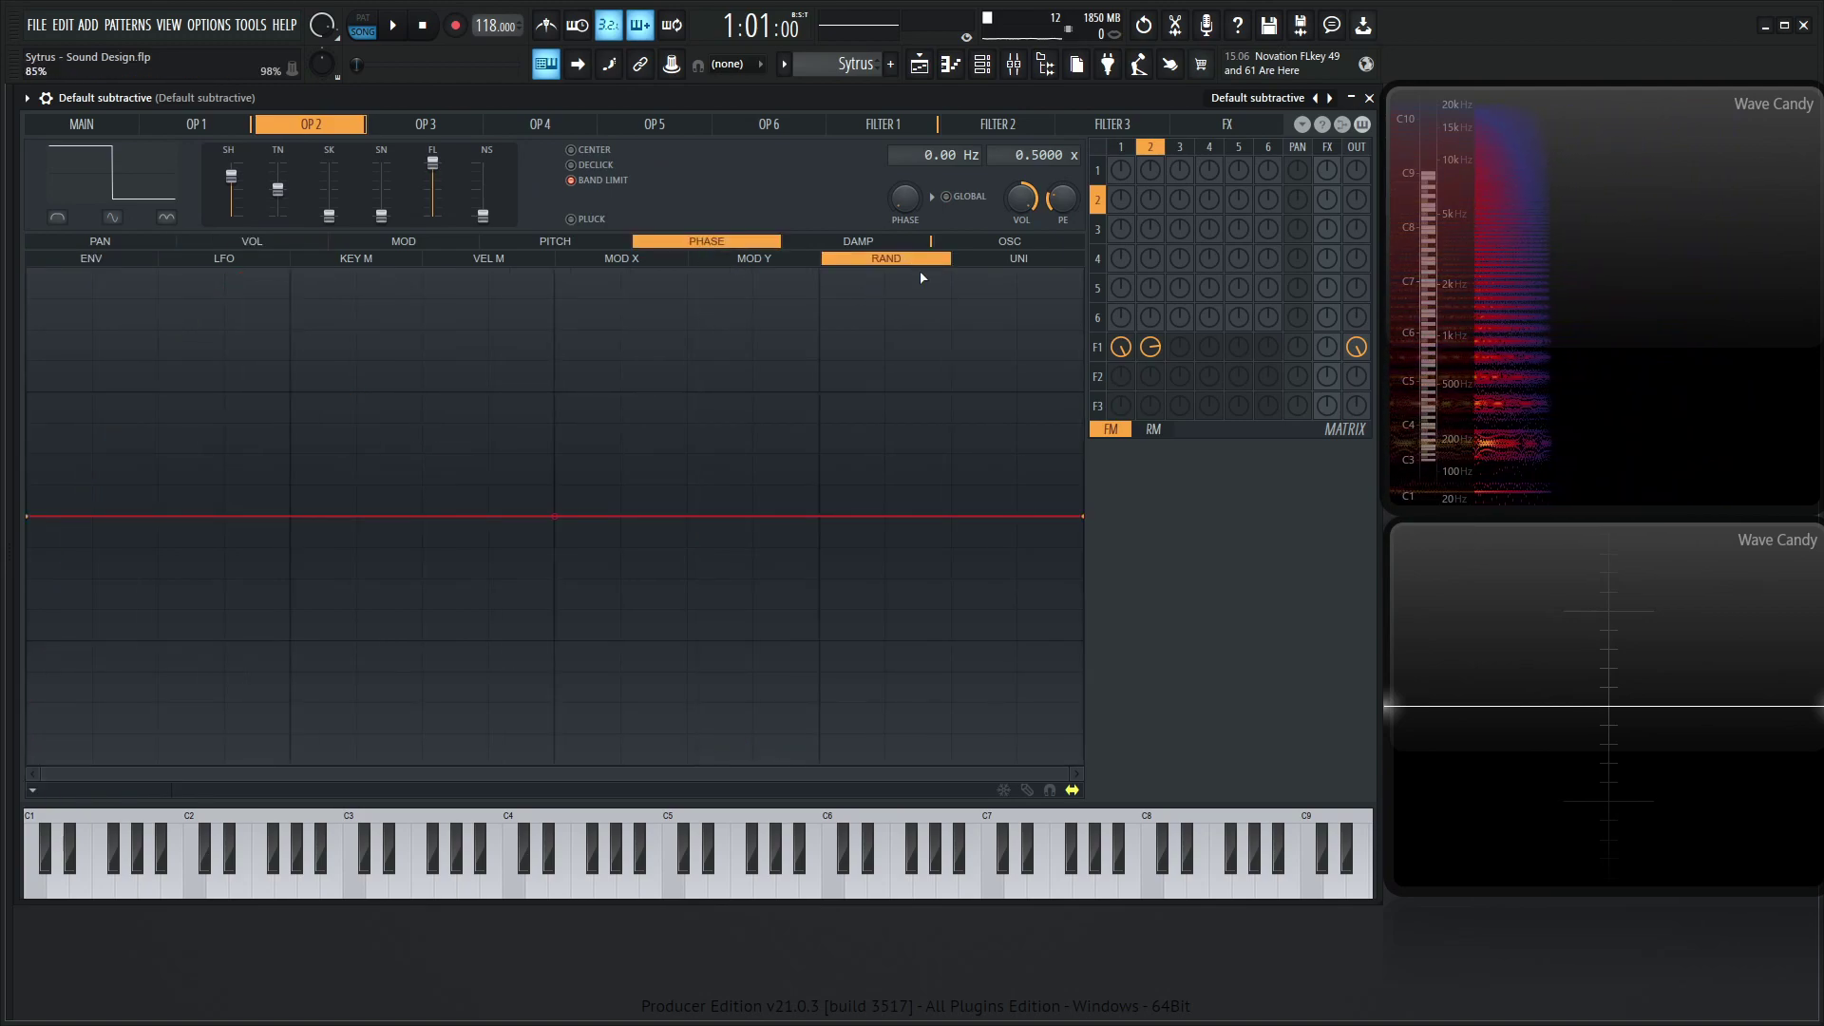
pyautogui.moveTo(1088, 519); pyautogui.dragTo(1085, 309)
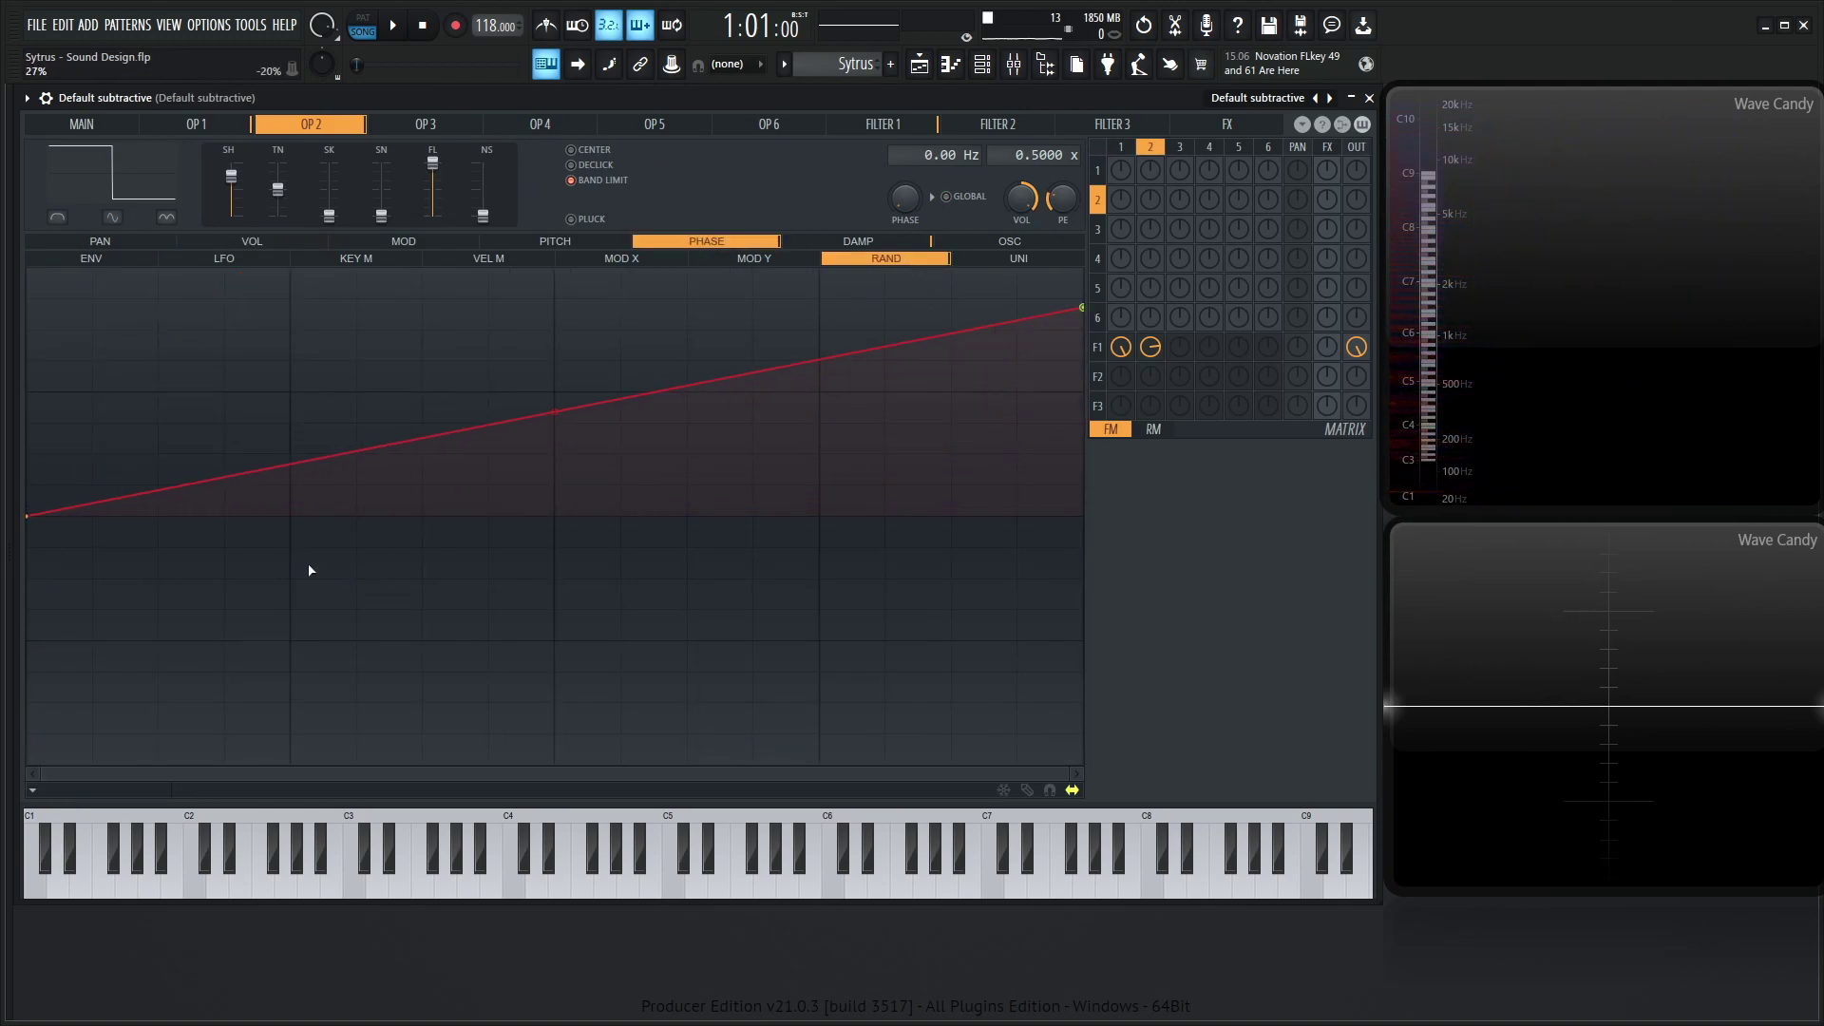
pyautogui.moveTo(33, 519); pyautogui.dragTo(29, 714)
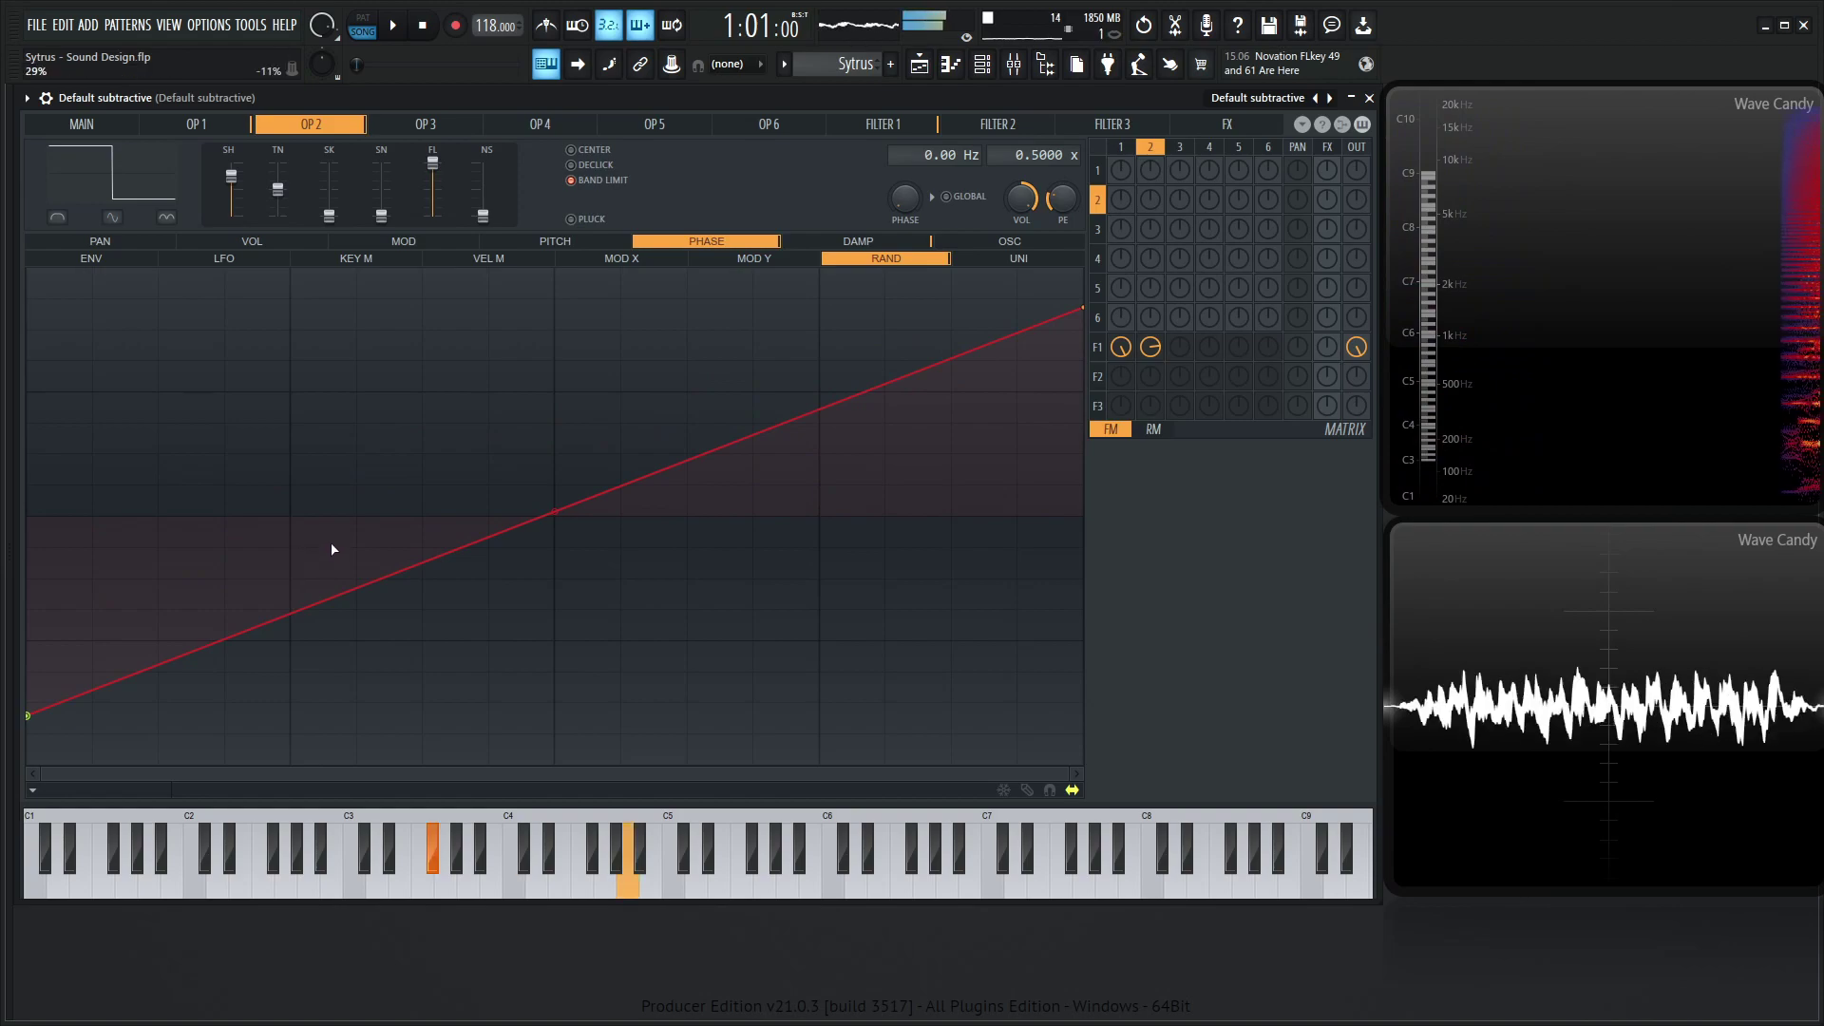
# Step: Shape Operator 2's unison phase mapping into a straight rising line, from about halfway below centre to about 83% at the end
pyautogui.click(1037, 260)
pyautogui.moveTo(1086, 516); pyautogui.dragTo(1083, 310)
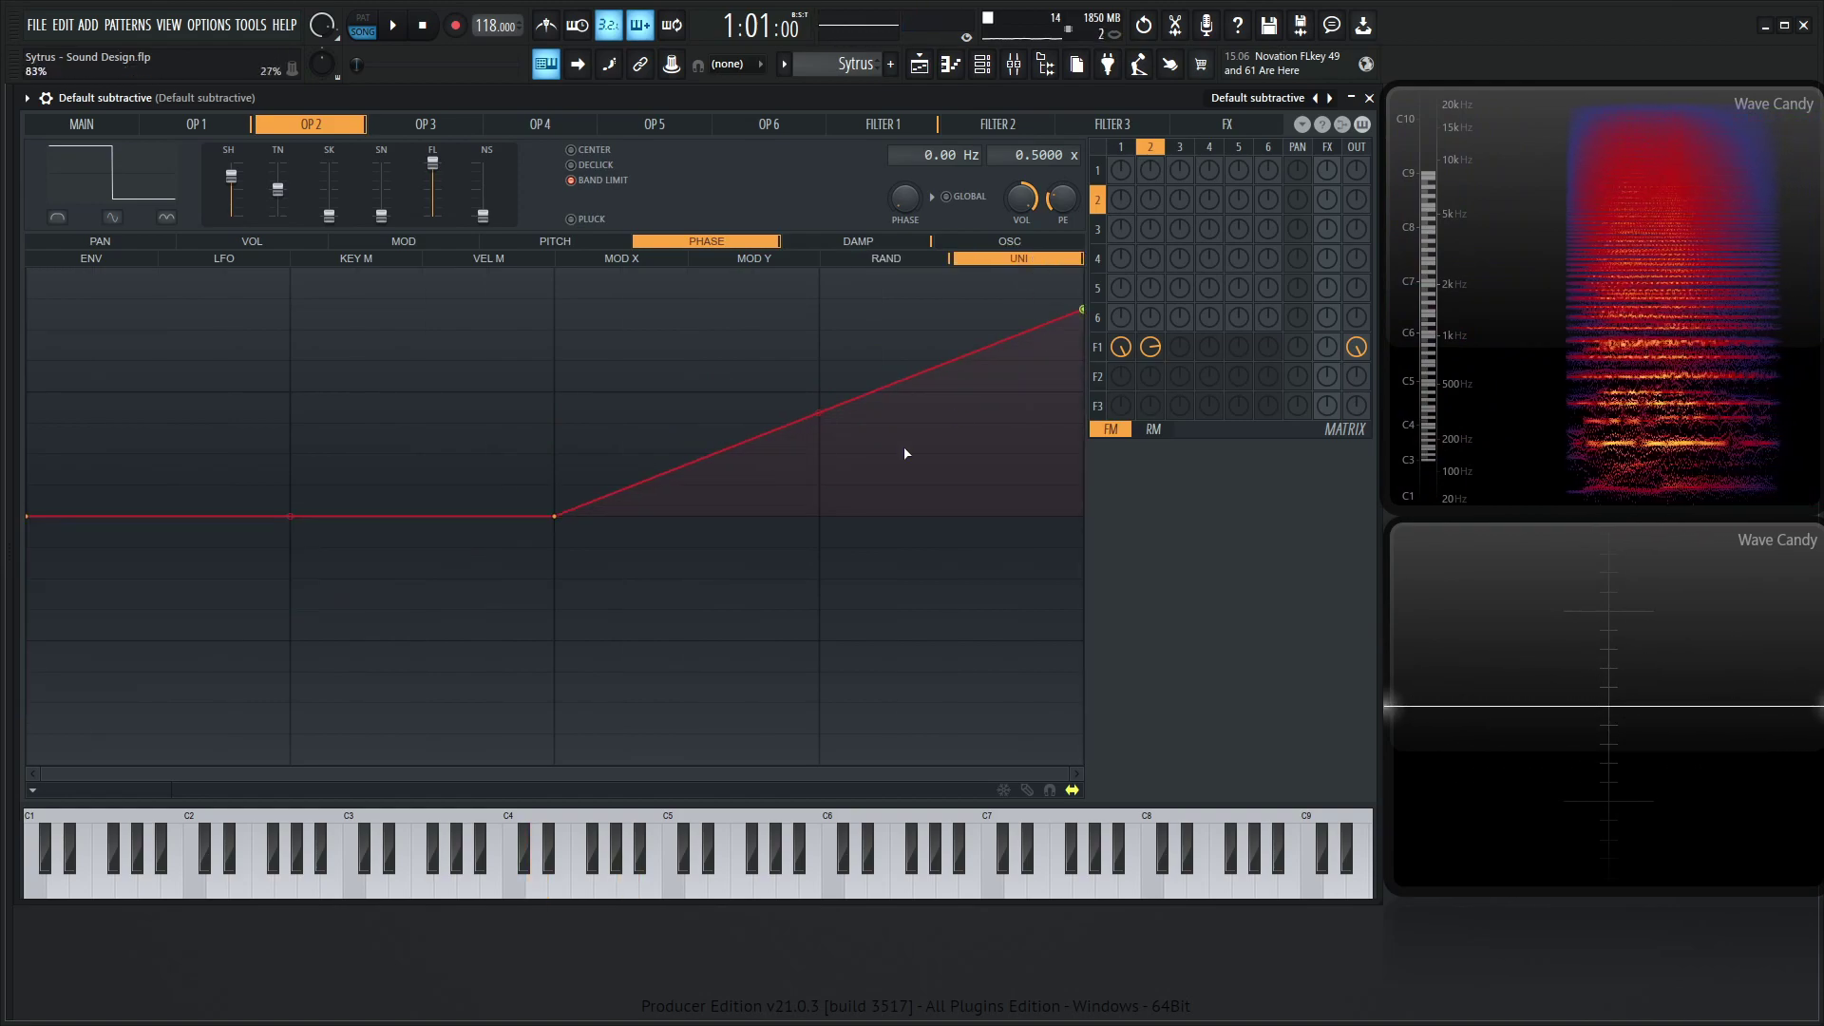
pyautogui.rightClick(559, 516)
pyautogui.click(589, 543)
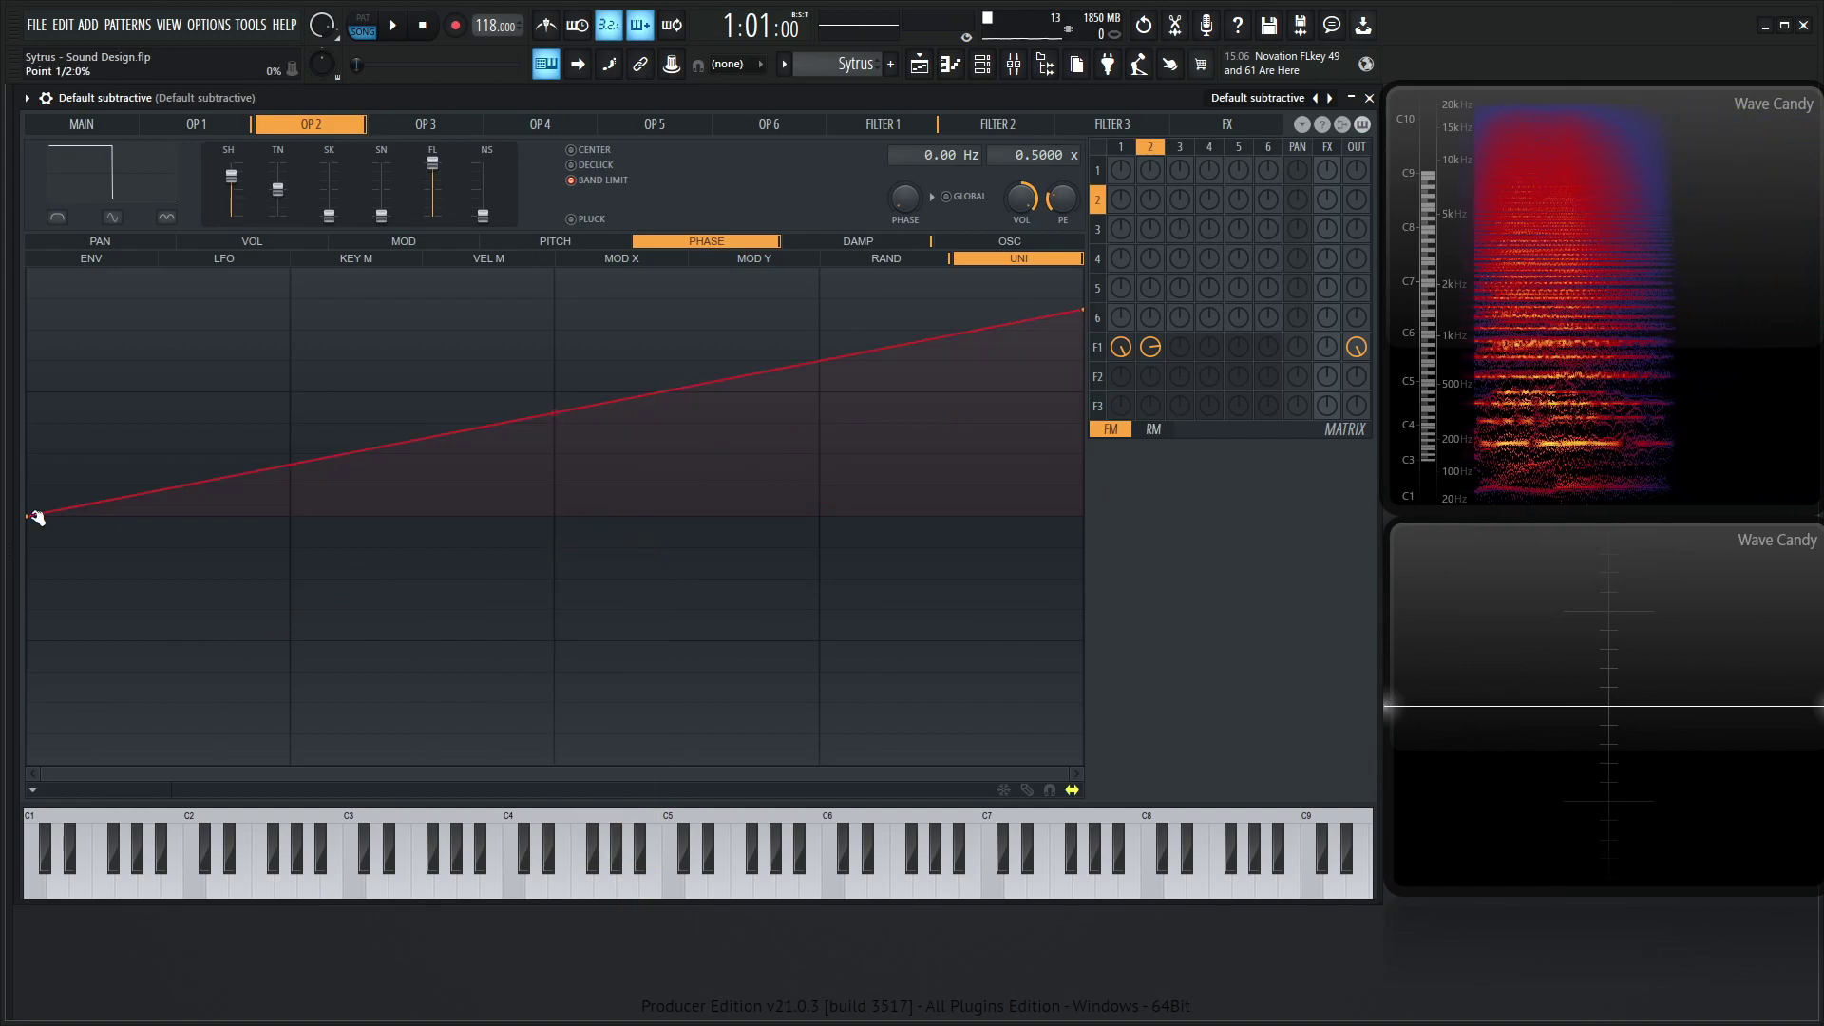
pyautogui.moveTo(37, 517); pyautogui.dragTo(52, 641)
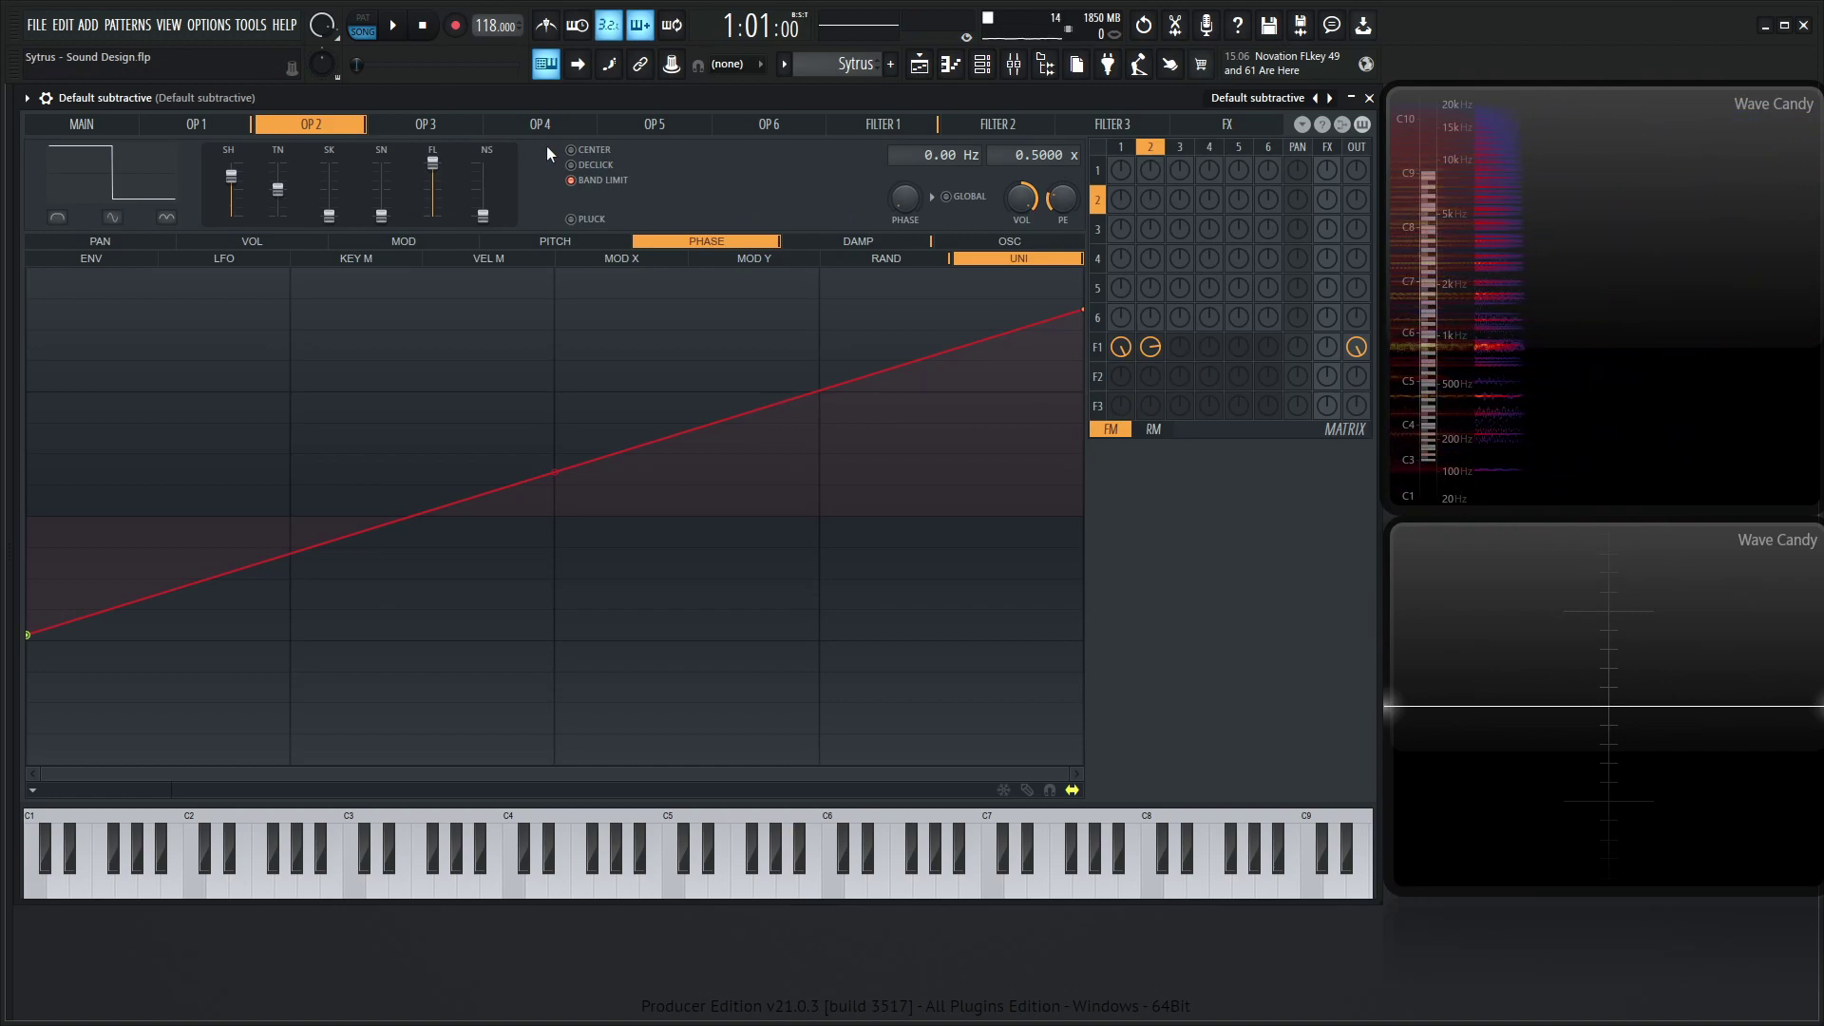
# Step: Set Operator 3 to a triangle wave and feed it into Filter 1 at a partial level in the matrix
pyautogui.click(445, 127)
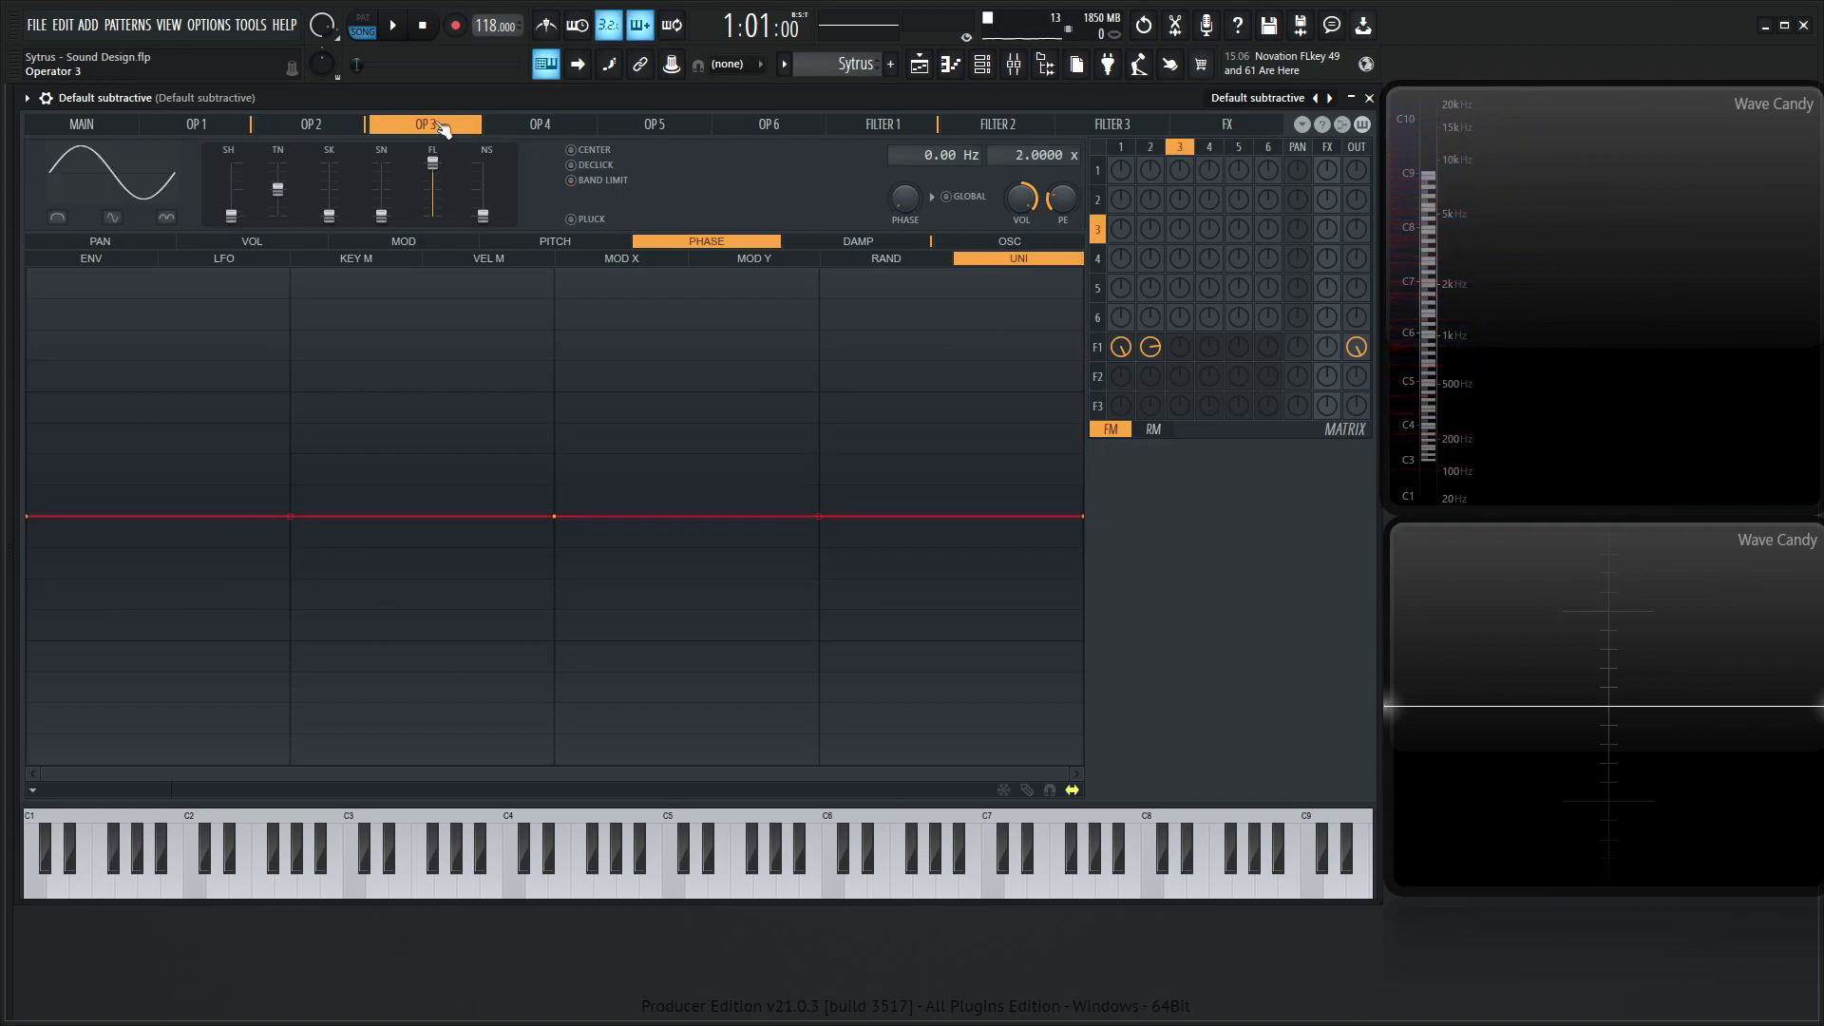
pyautogui.click(138, 185)
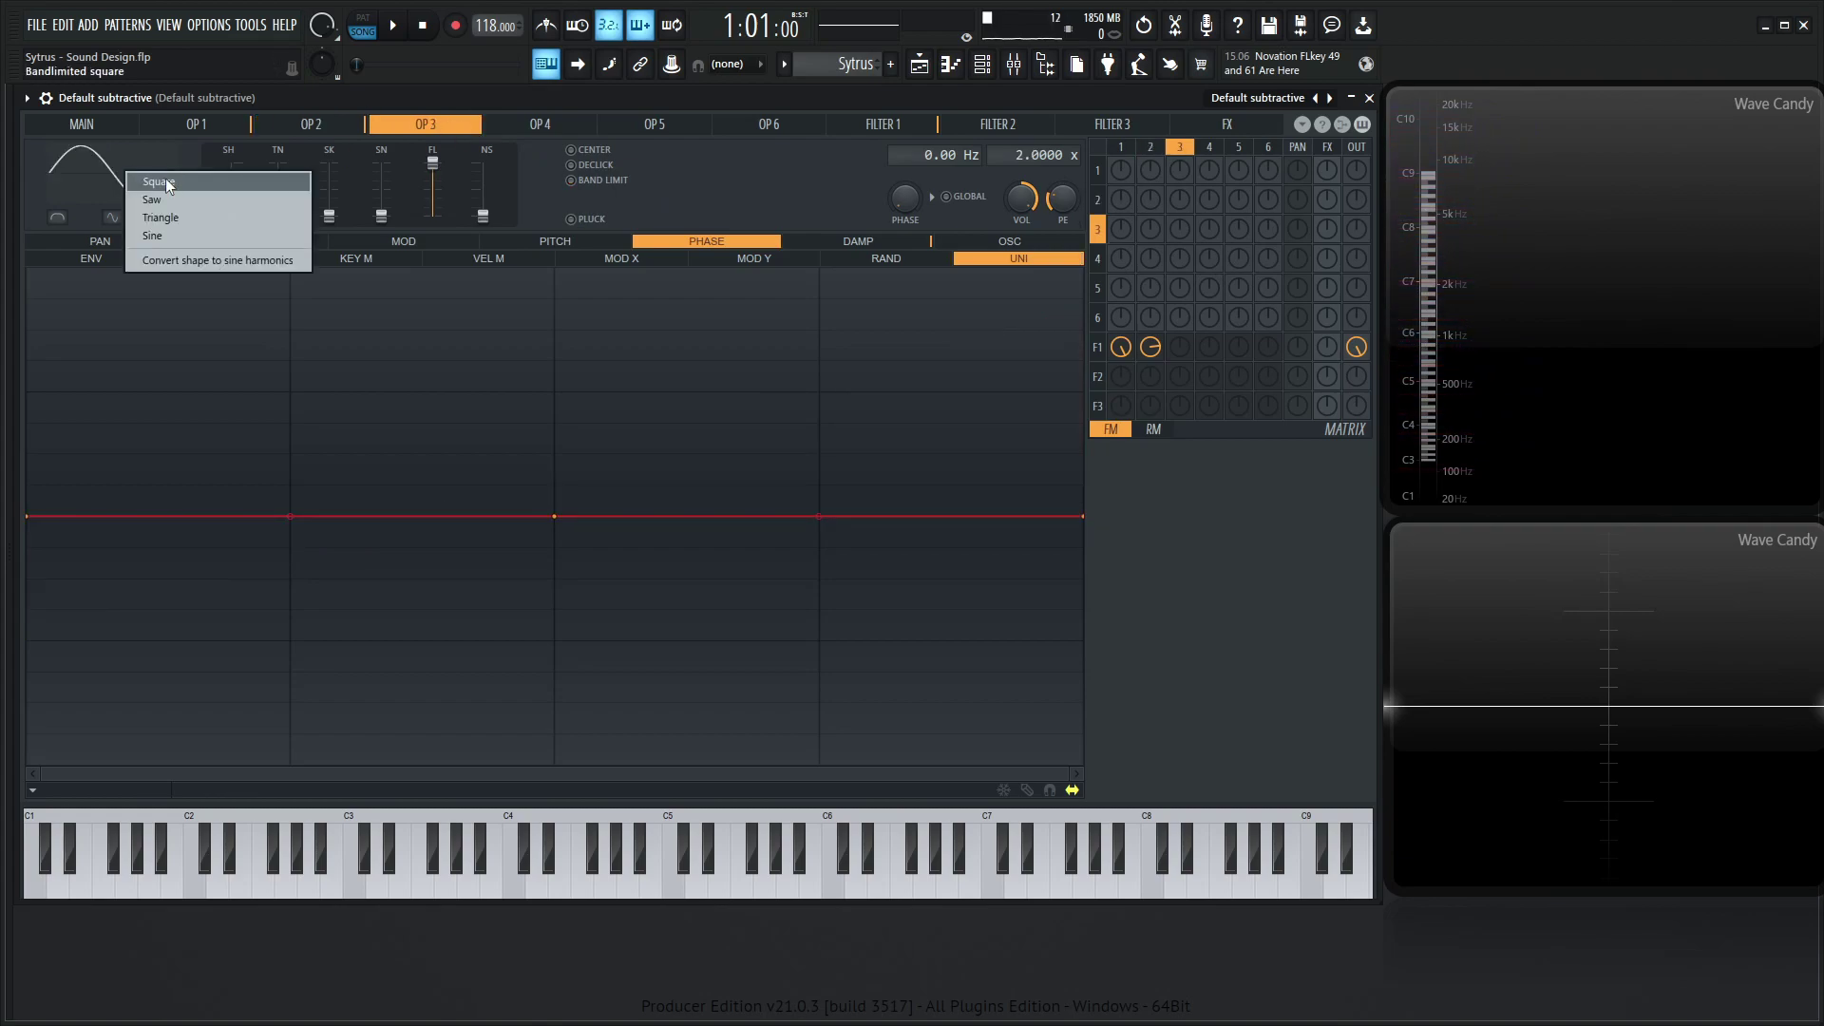
pyautogui.click(205, 217)
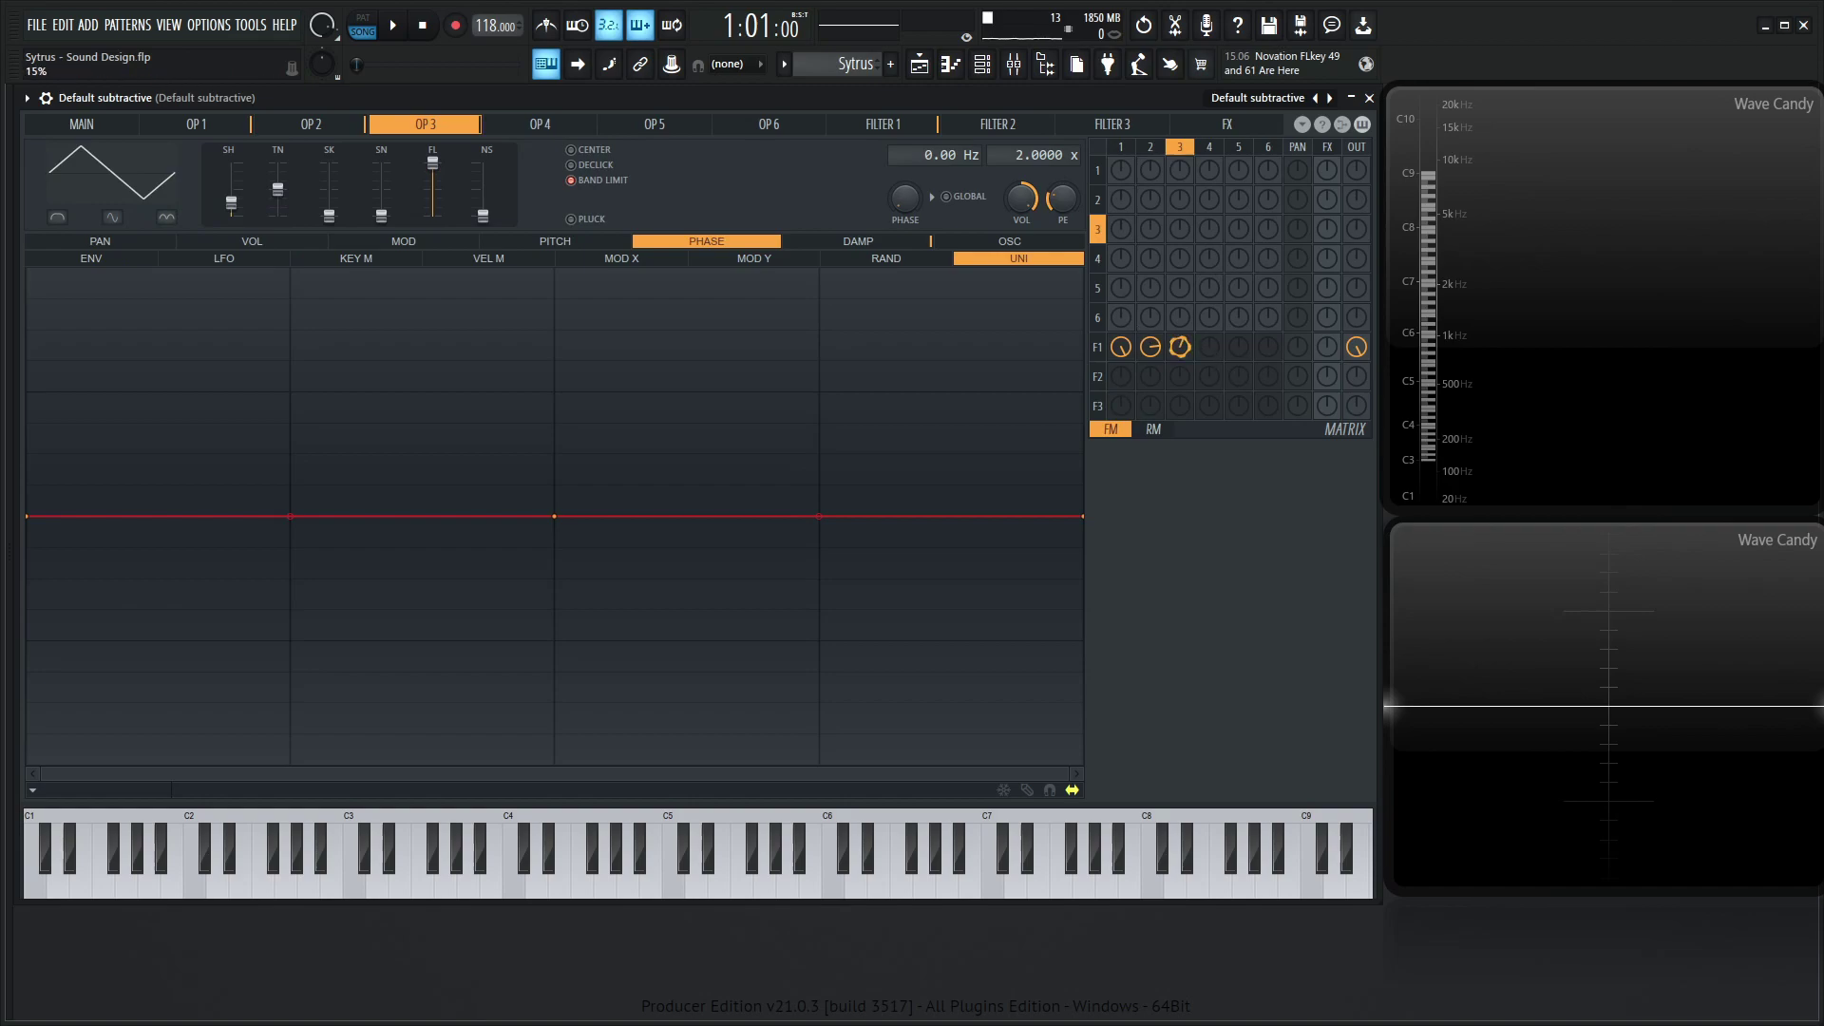
pyautogui.moveTo(1186, 348); pyautogui.dragTo(1186, 251)
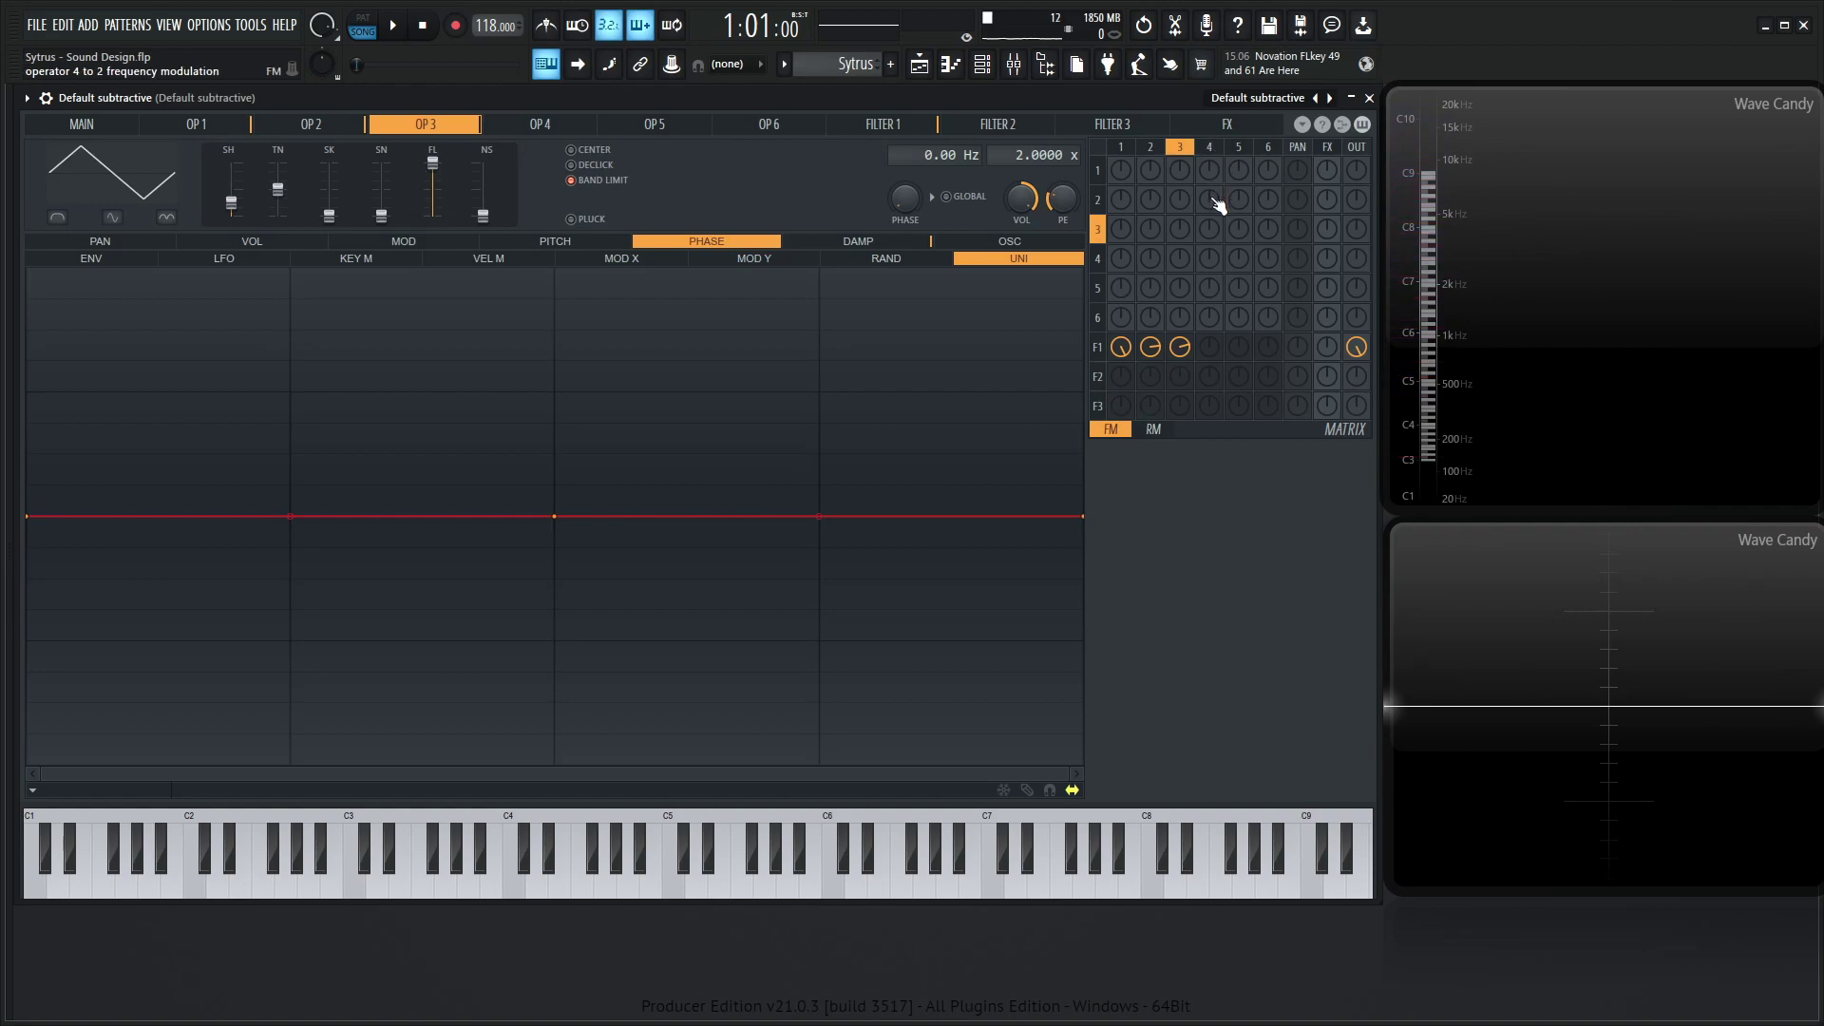
# Step: Frequency-modulate Operator 3 with Operator 4 at a partial level, muting Operators 1 and 2 into Filter 1 to audition it
pyautogui.moveTo(1214, 237); pyautogui.dragTo(1215, 232)
pyautogui.rightClick(1152, 355)
pyautogui.rightClick(1129, 353)
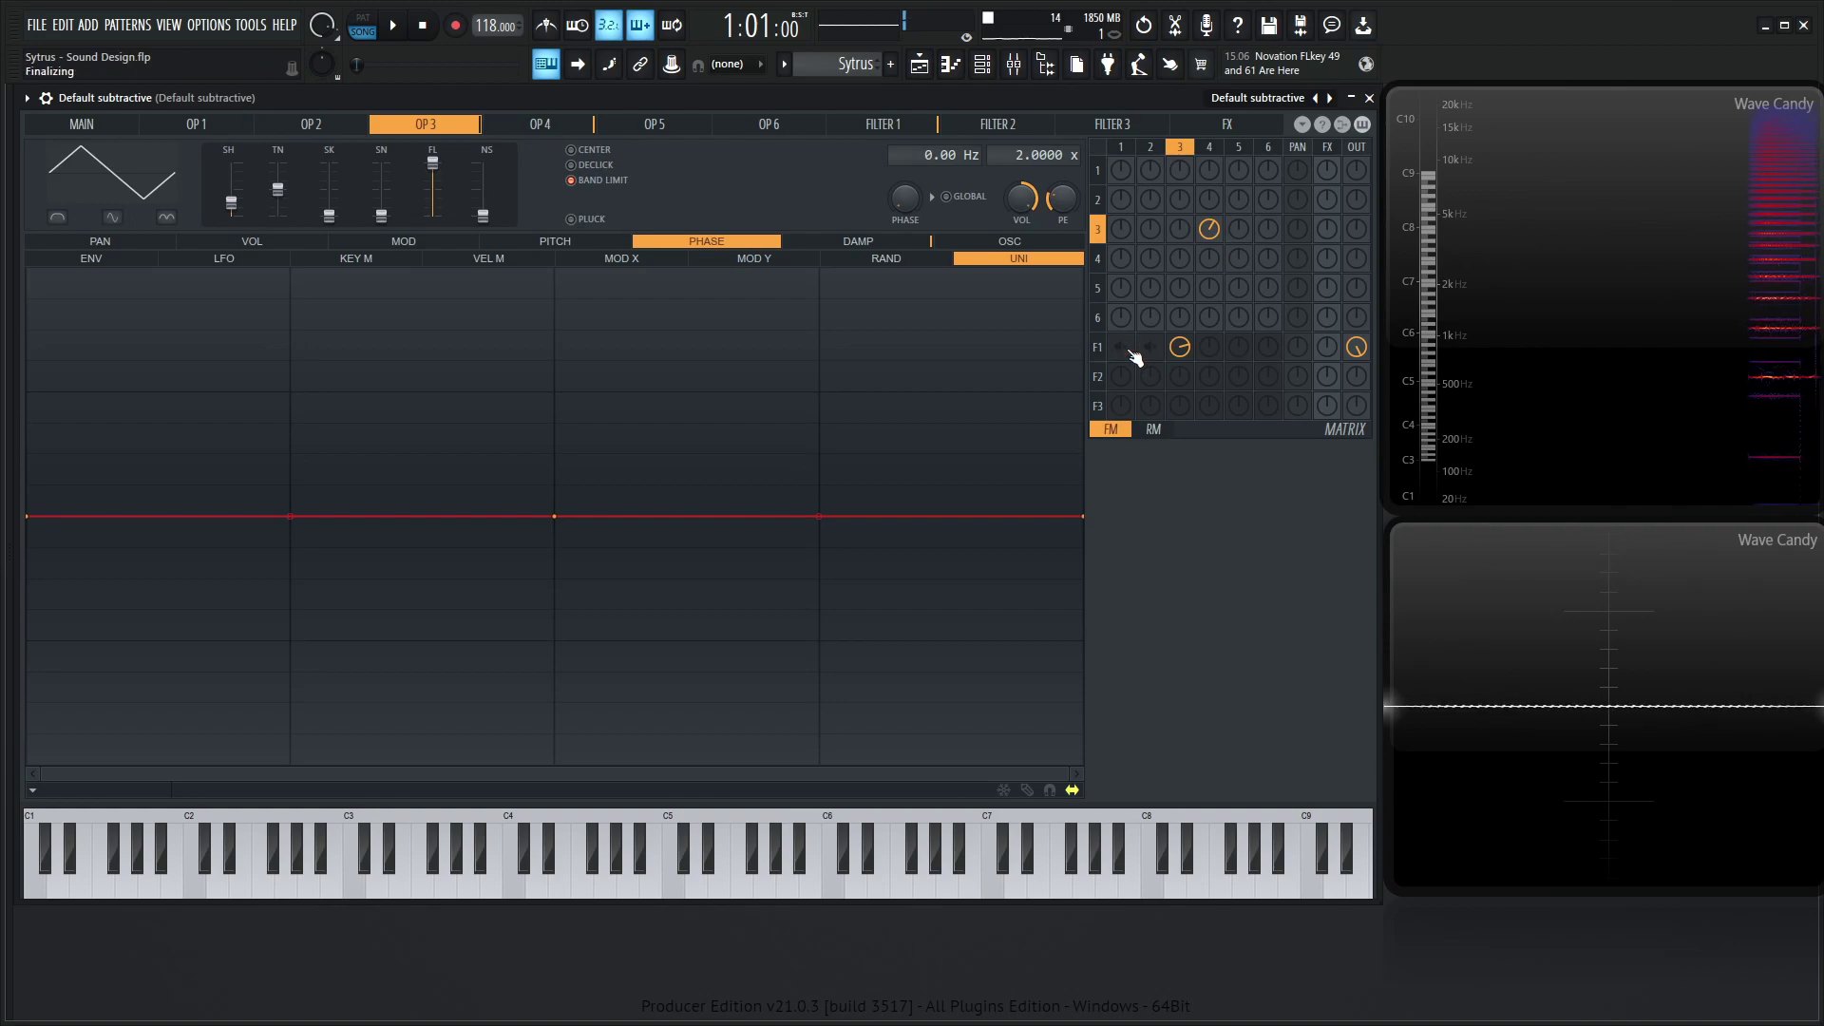
pyautogui.moveTo(1216, 243); pyautogui.dragTo(1216, 236)
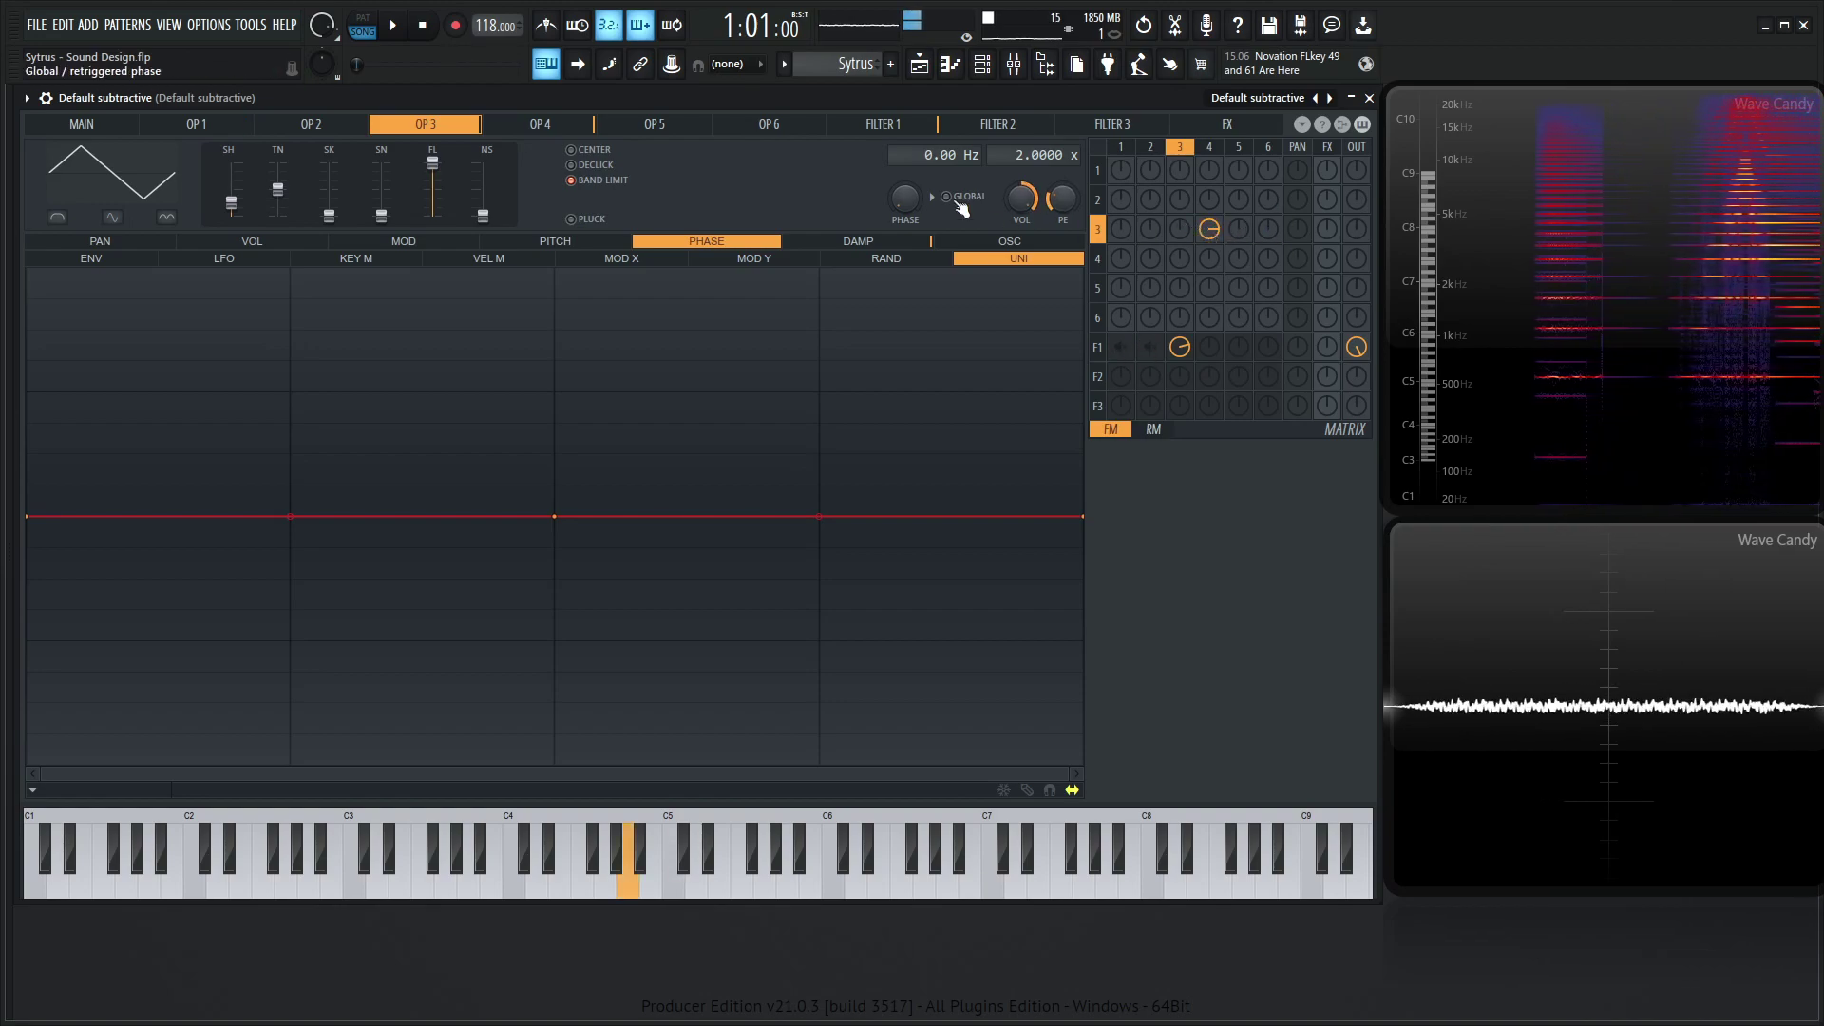
# Step: Fine-tune Operator 3's level into Filter 1 in the matrix to balance it against Operators 1 and 2
pyautogui.click(548, 128)
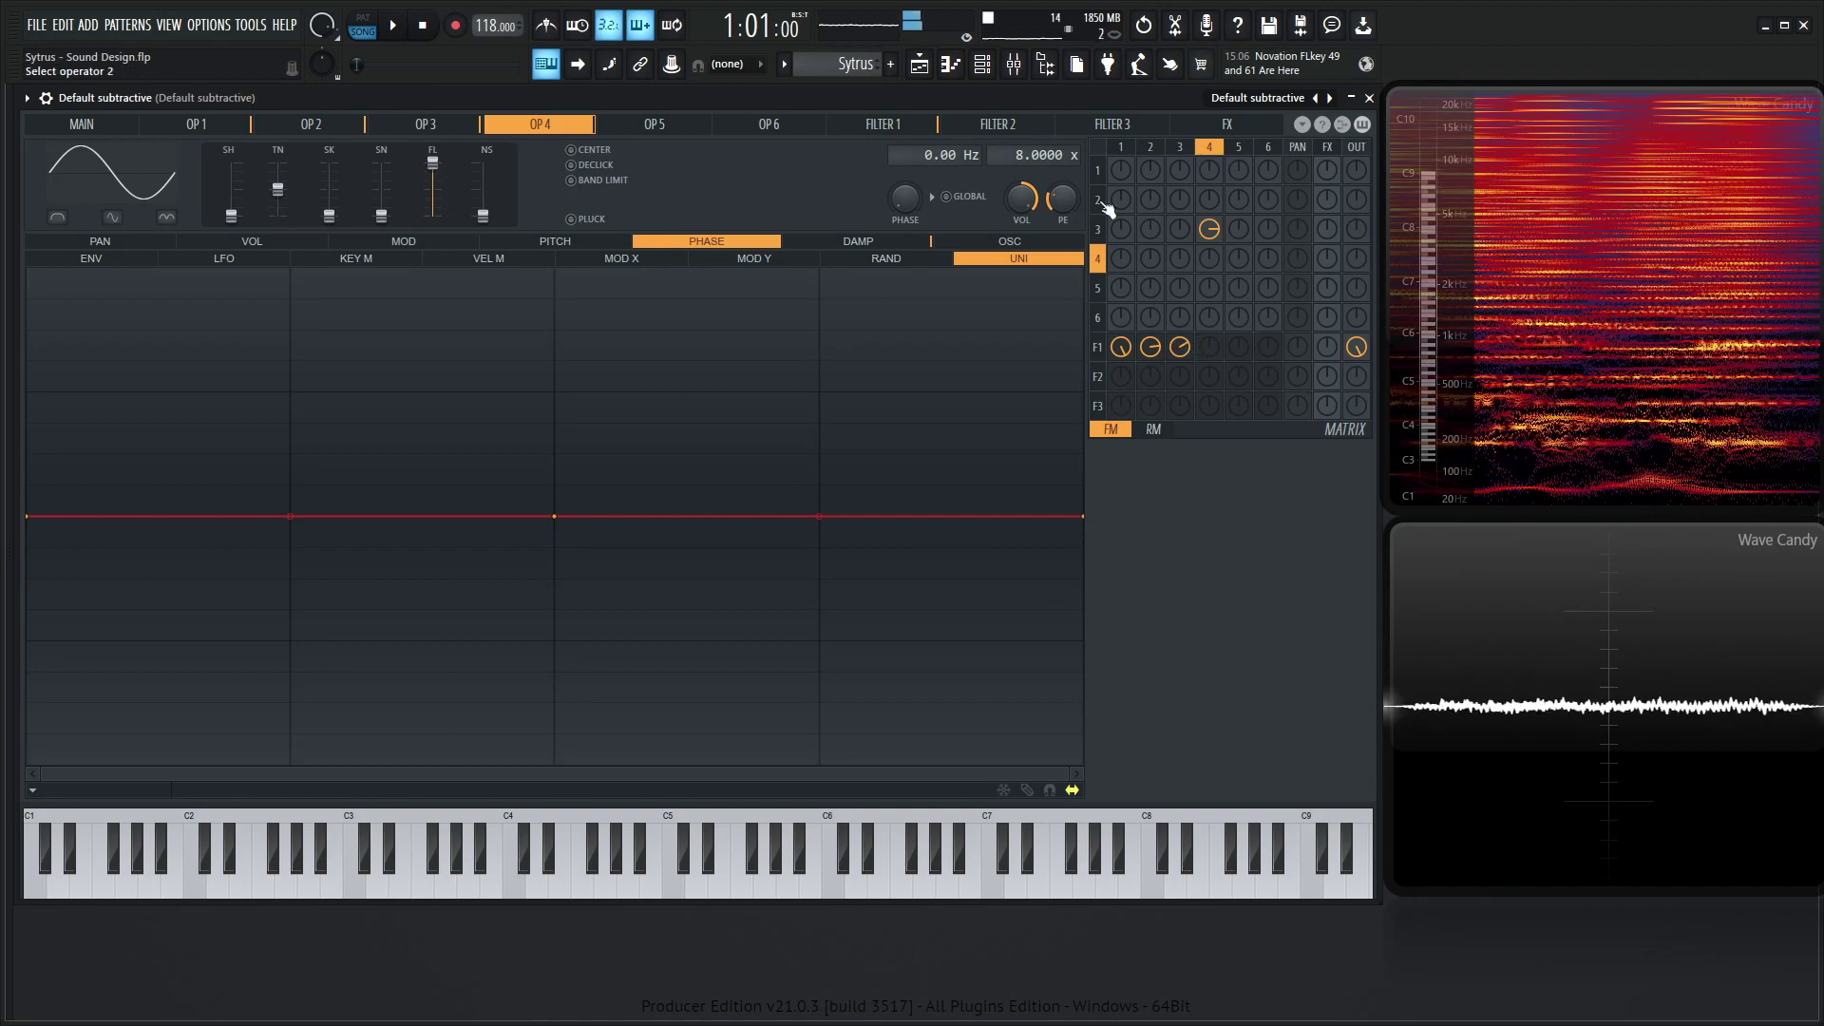
pyautogui.click(82, 125)
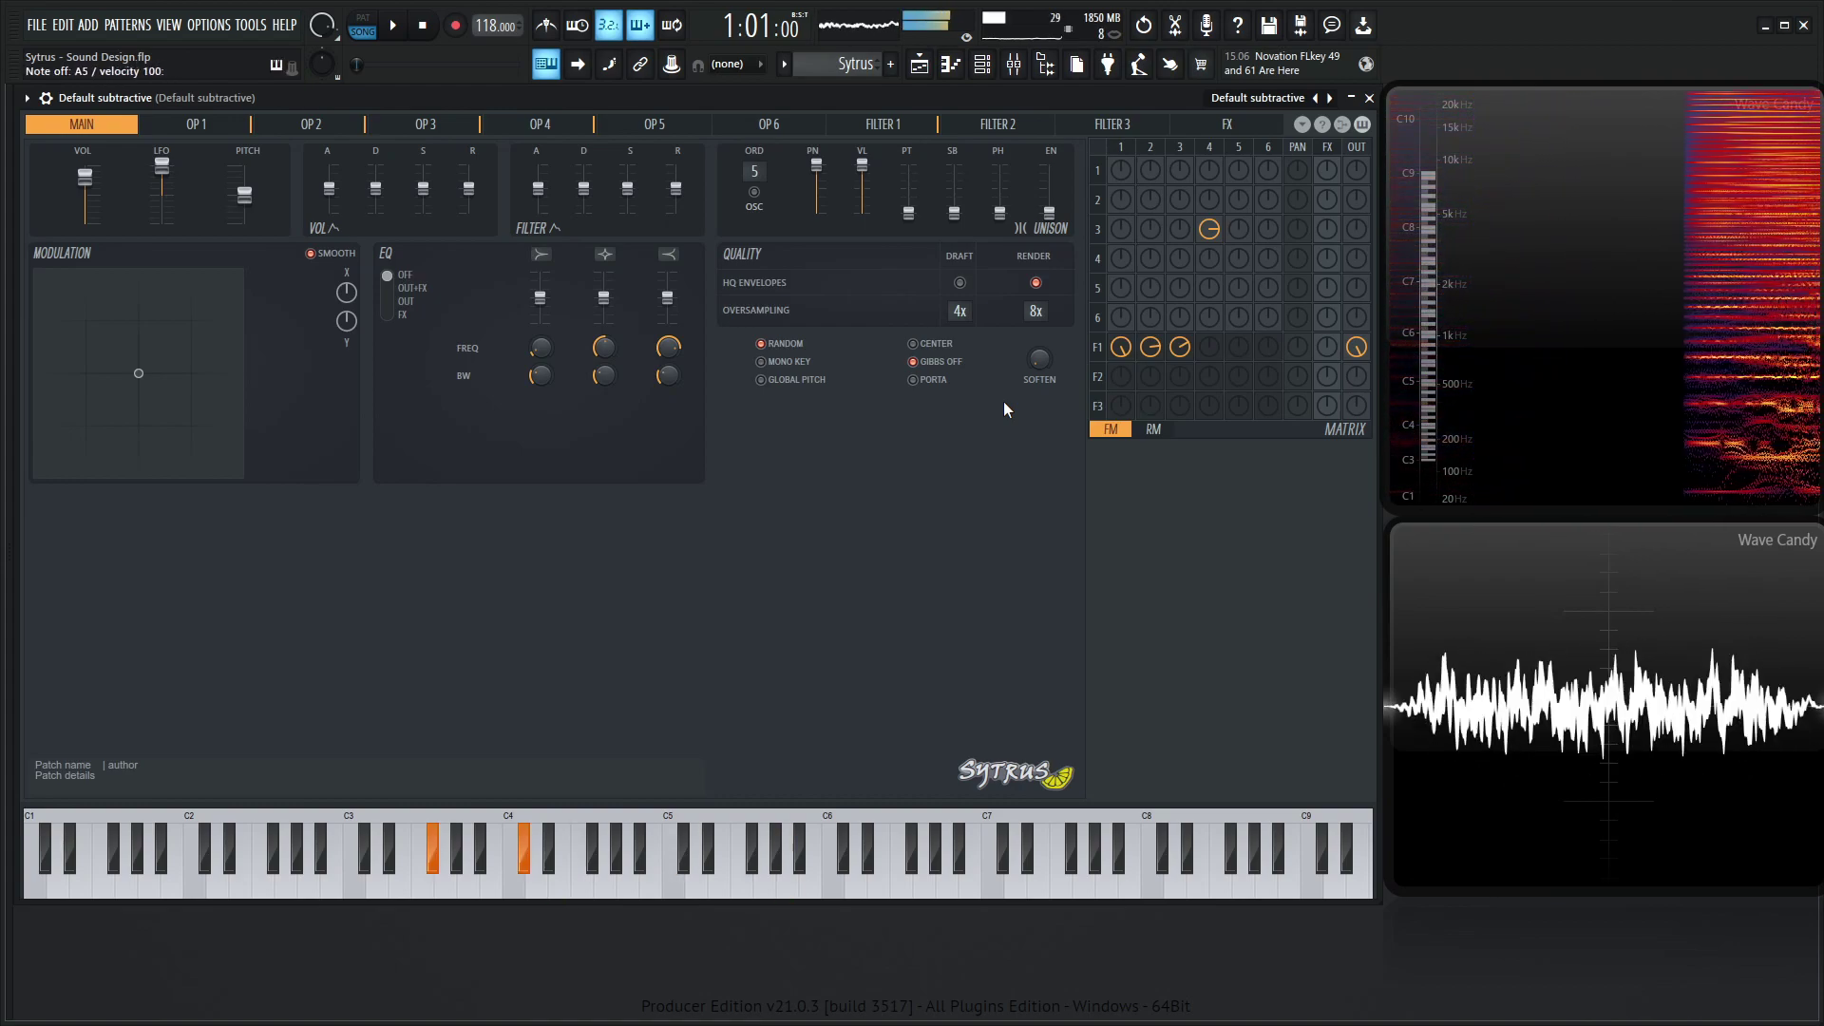
pyautogui.moveTo(1179, 355); pyautogui.dragTo(1181, 350)
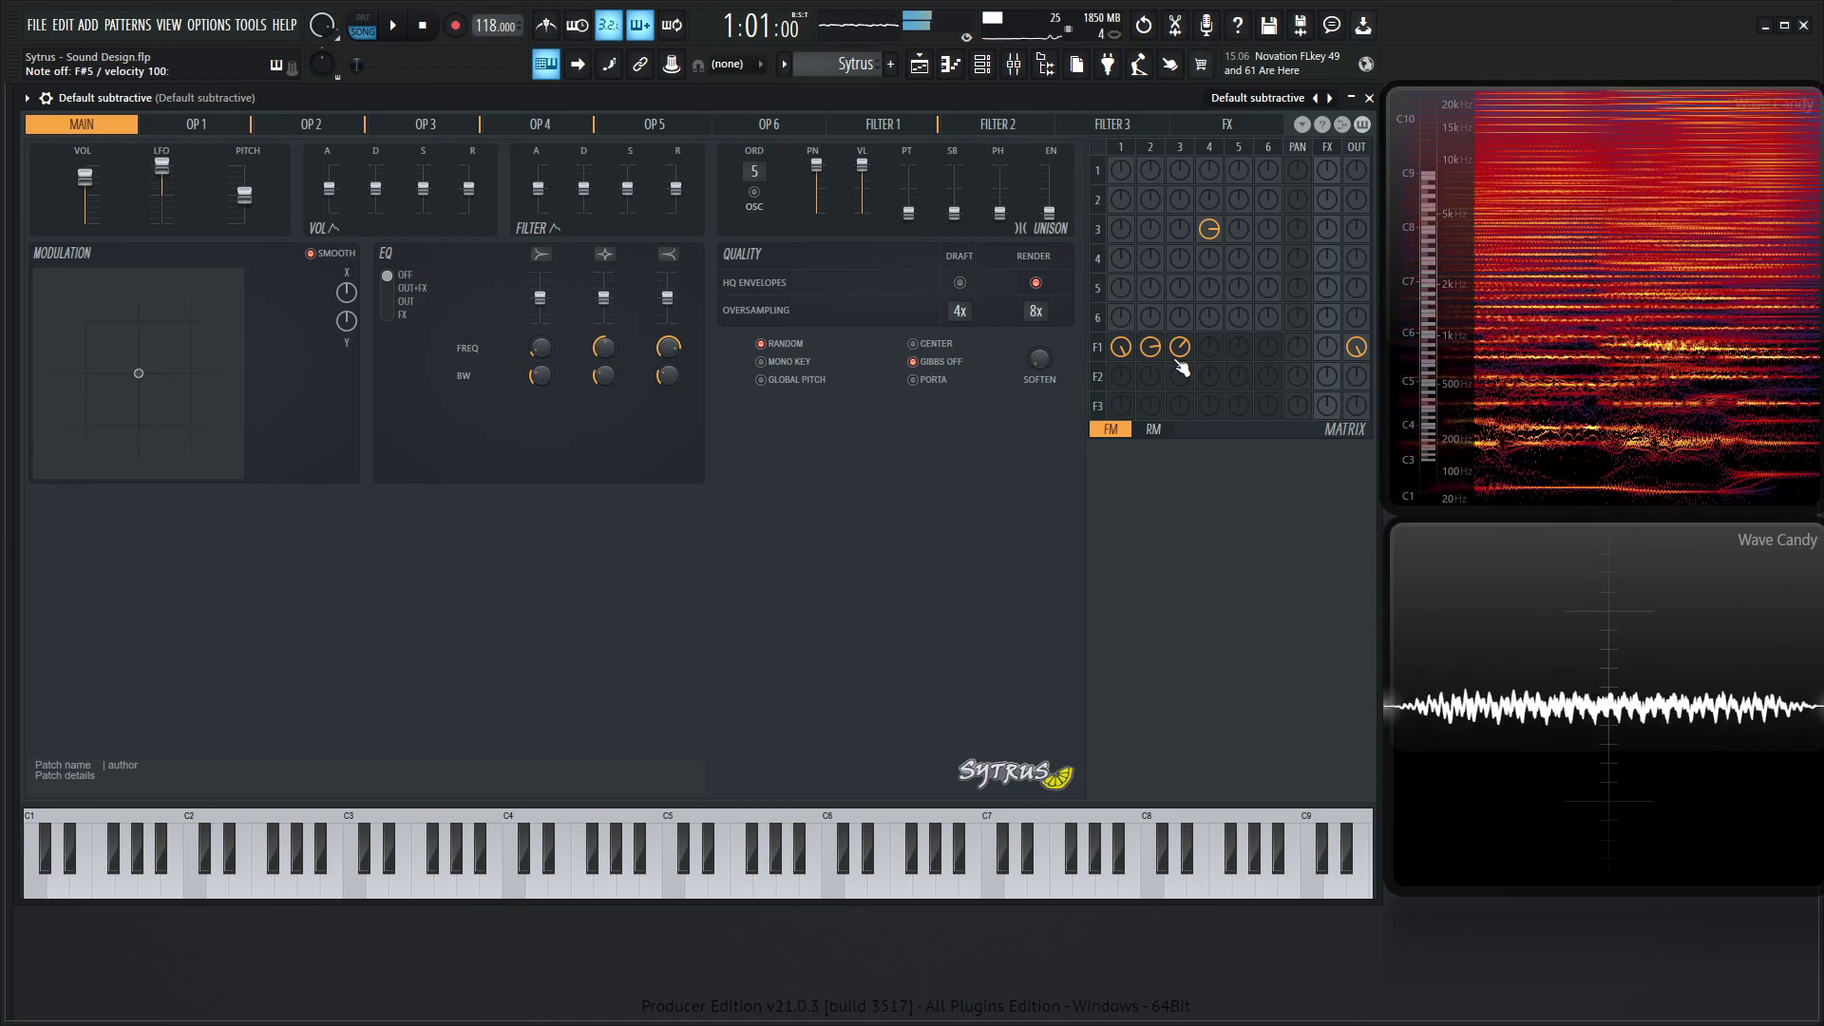
# Step: Open Filter 1's cutoff envelope and lower the filter cutoff to about 48%
pyautogui.click(889, 126)
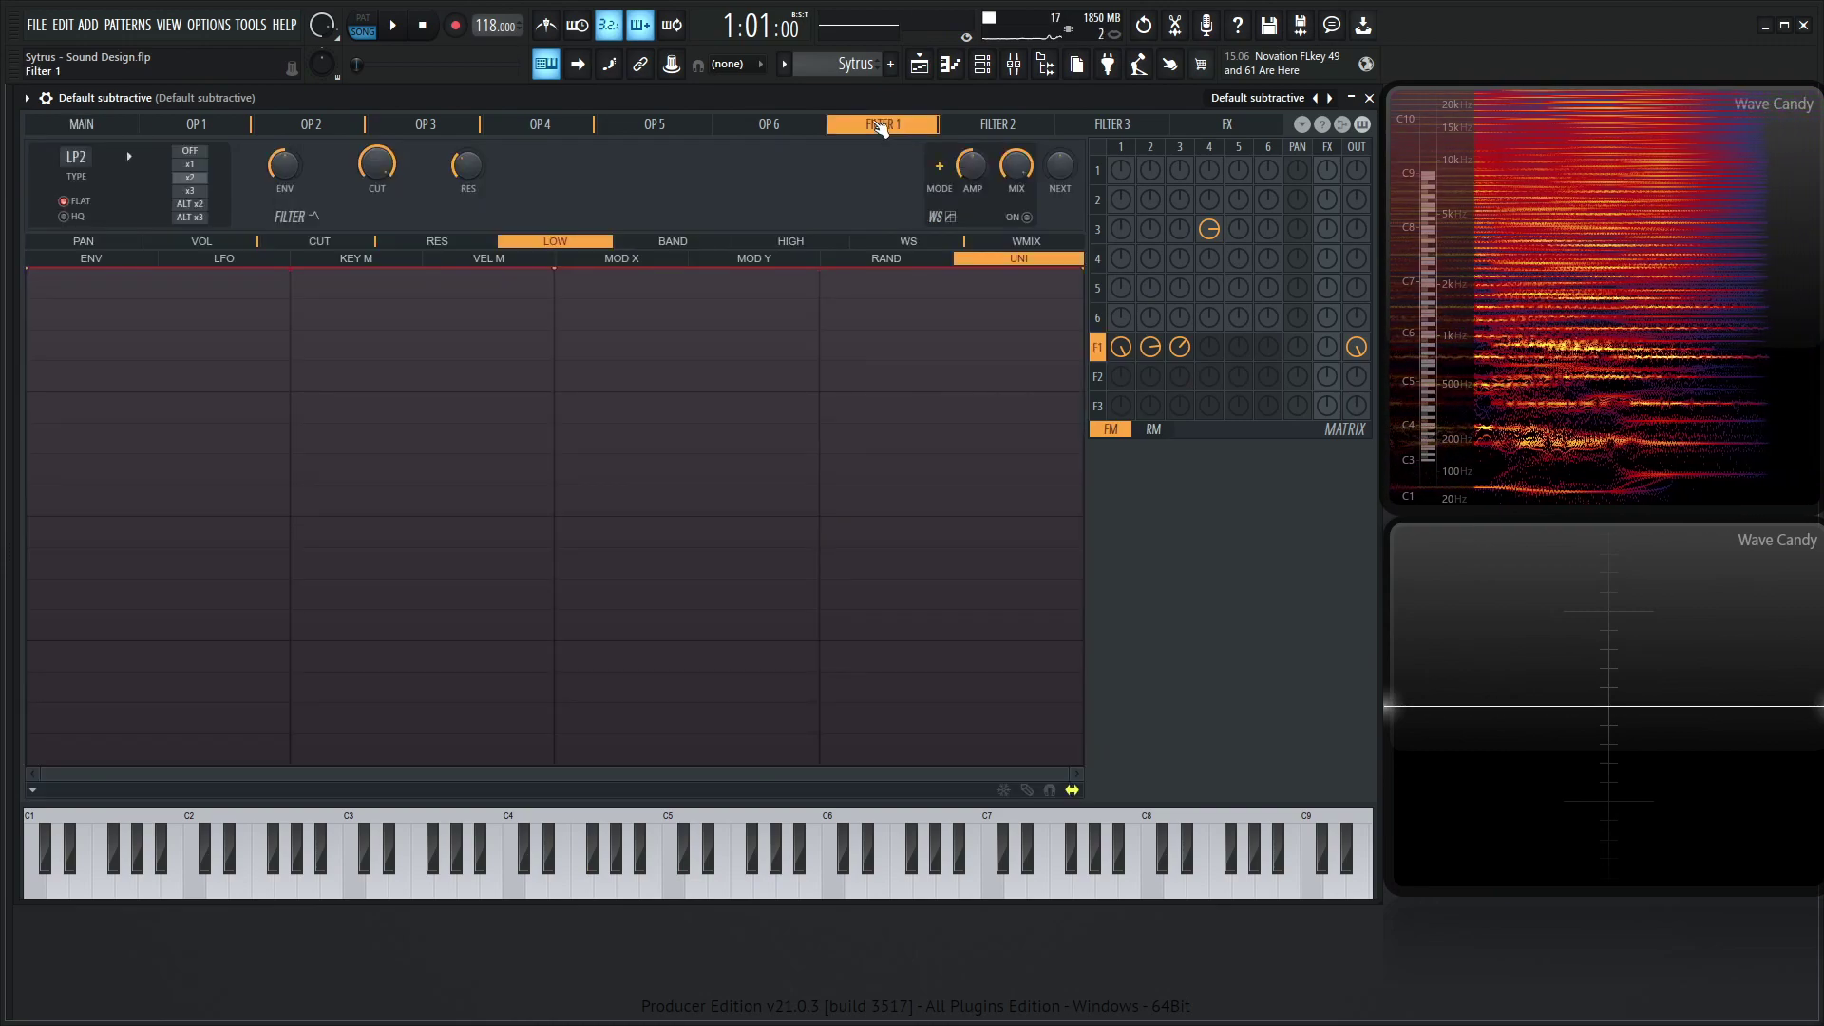
pyautogui.click(292, 245)
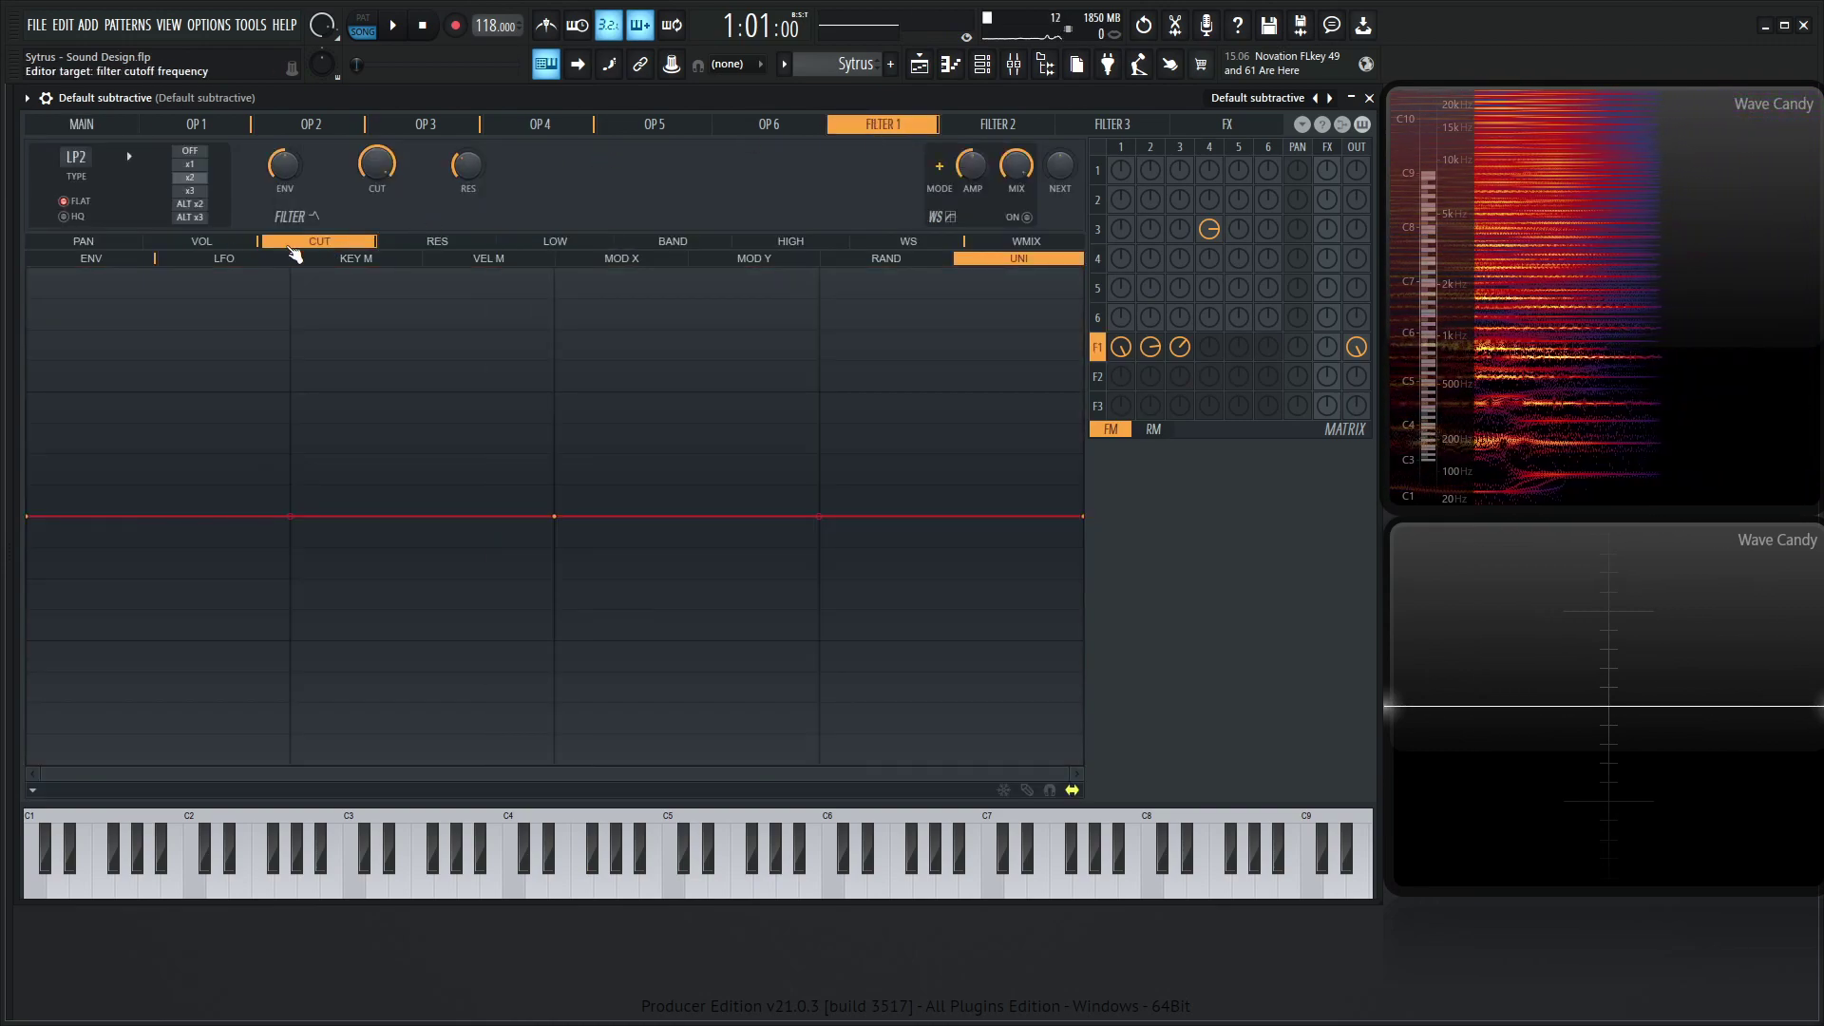
pyautogui.click(91, 258)
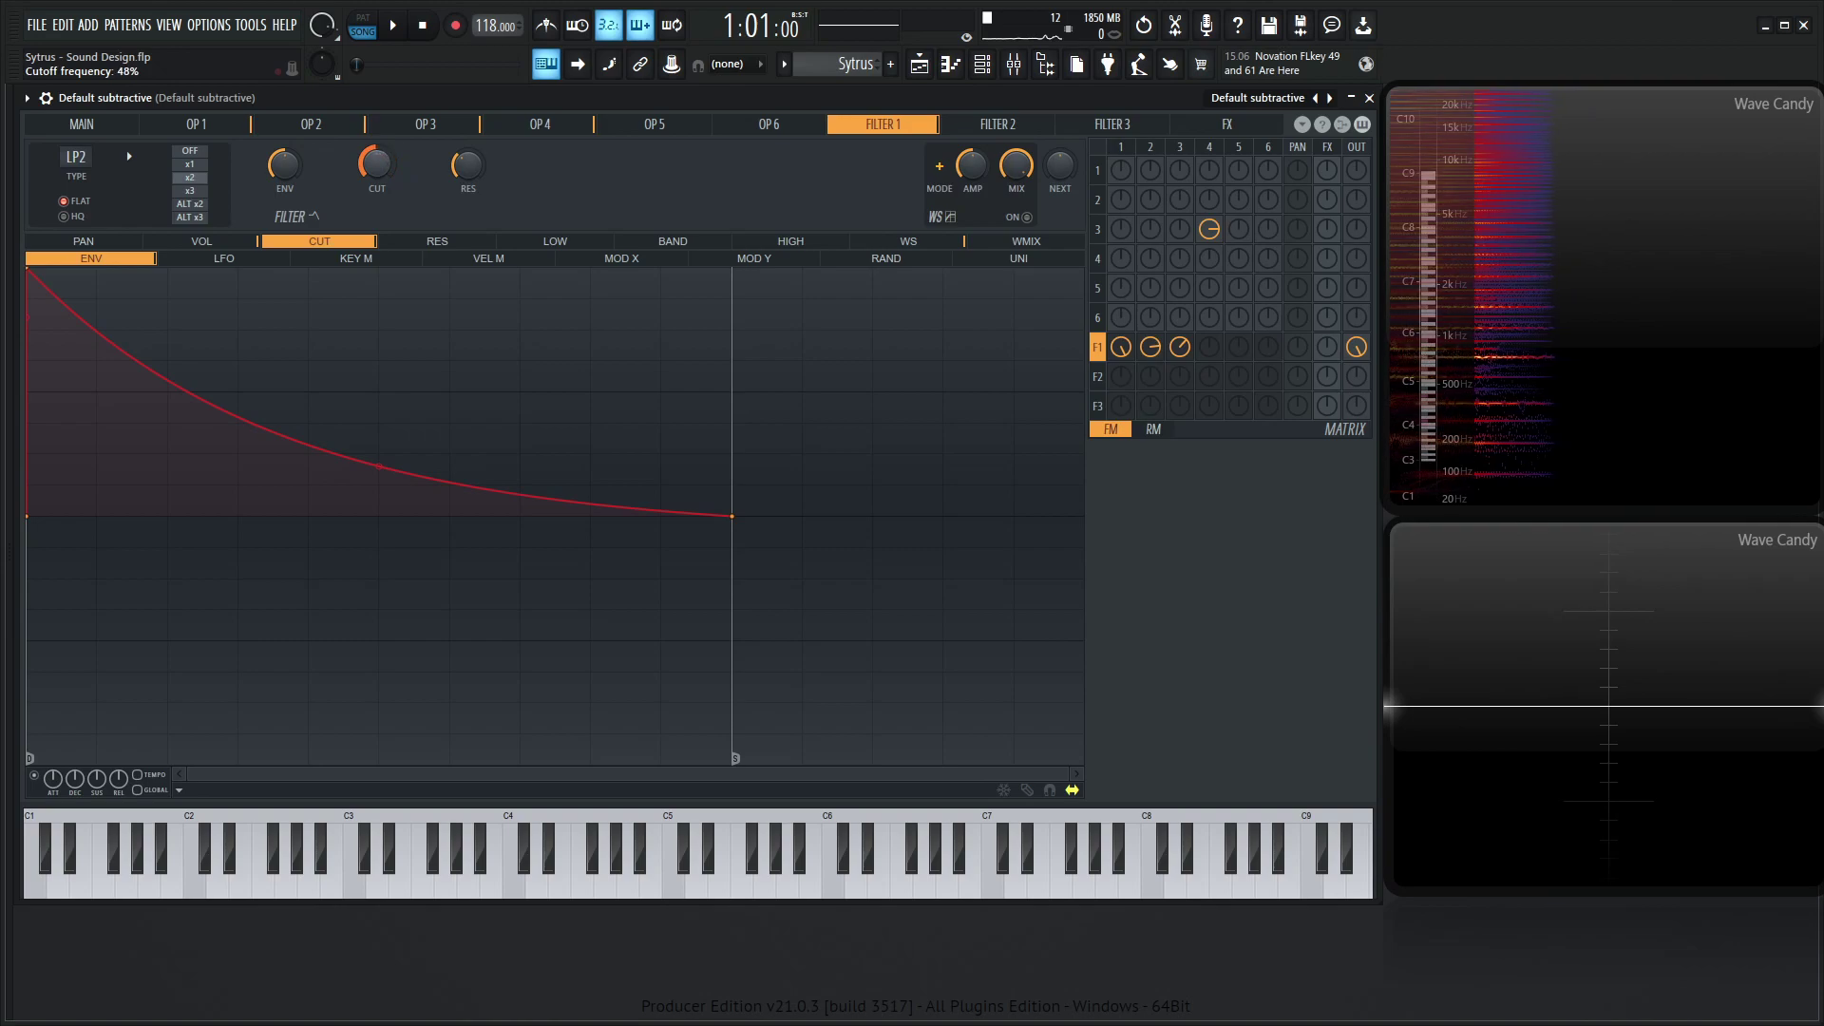
pyautogui.moveTo(380, 170)
pyautogui.mouseDown()
pyautogui.moveTo(380, 190)
pyautogui.moveTo(382, 175)
pyautogui.mouseUp()
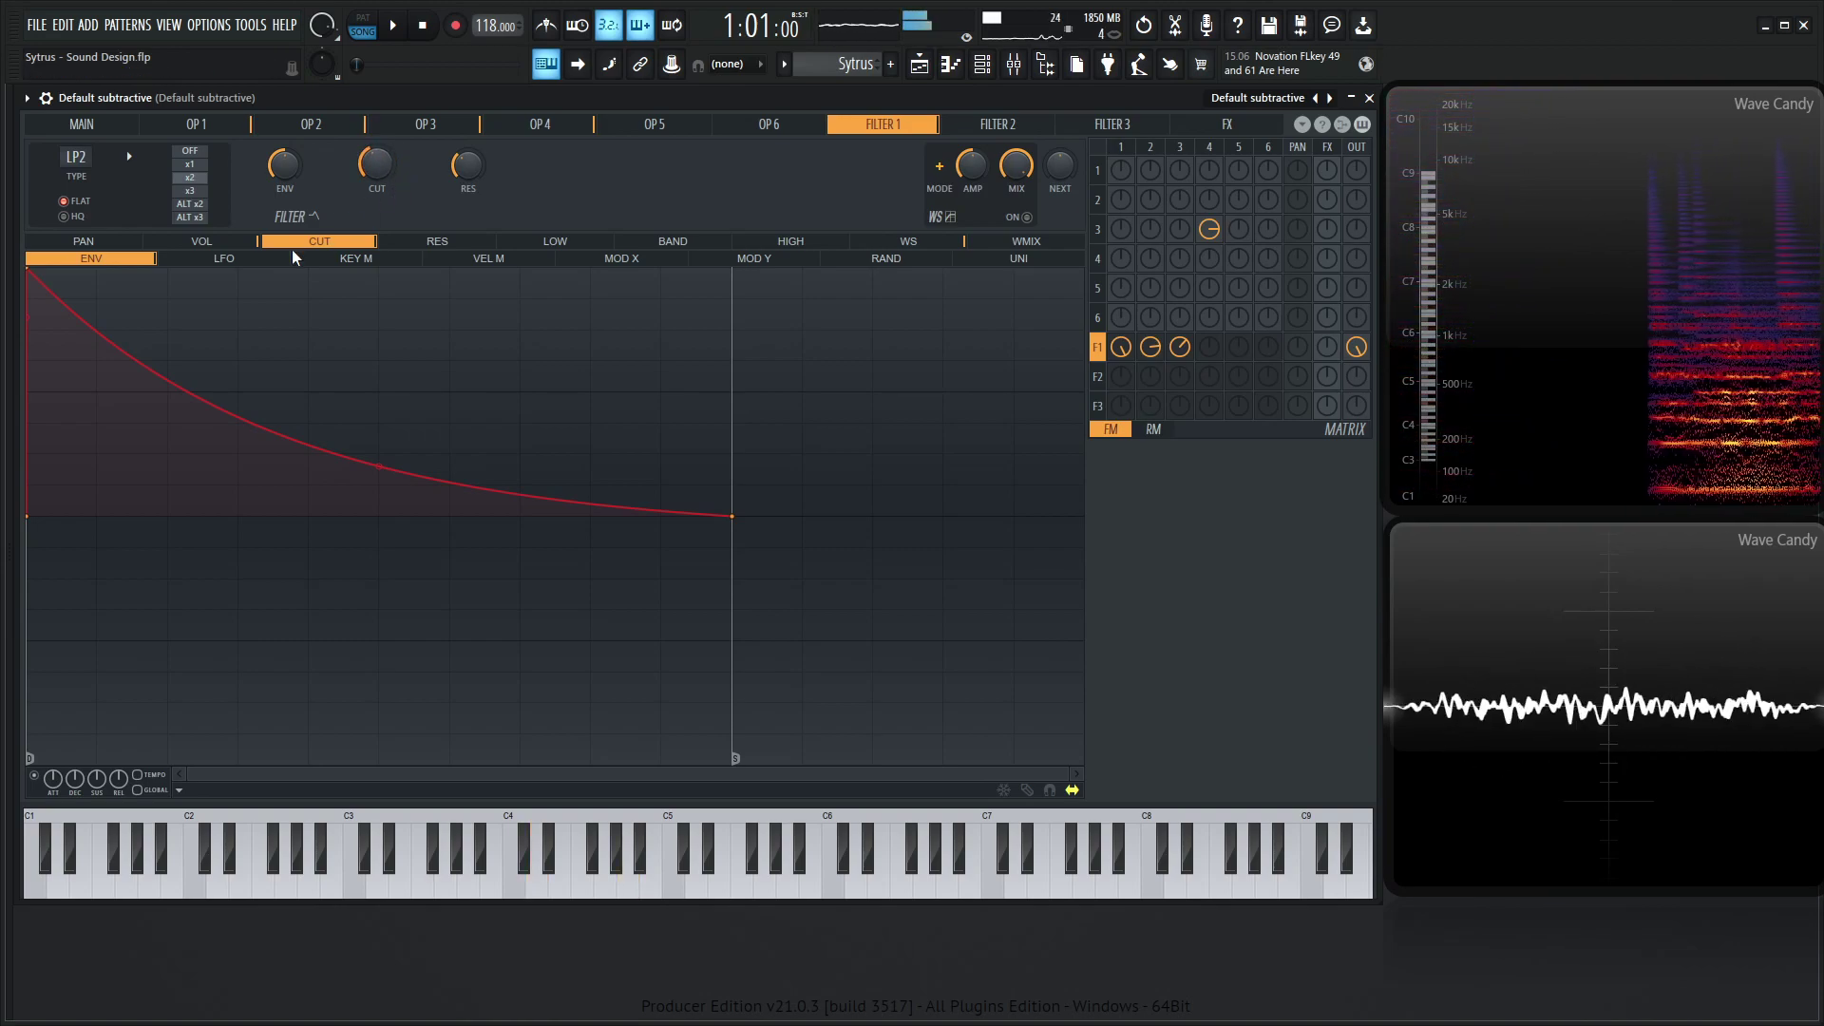
# Step: Stretch the cutoff envelope's attack into a long convex rise peaking at 100% between marks 2 and 3, and audition it
pyautogui.moveTo(27, 269); pyautogui.dragTo(650, 266)
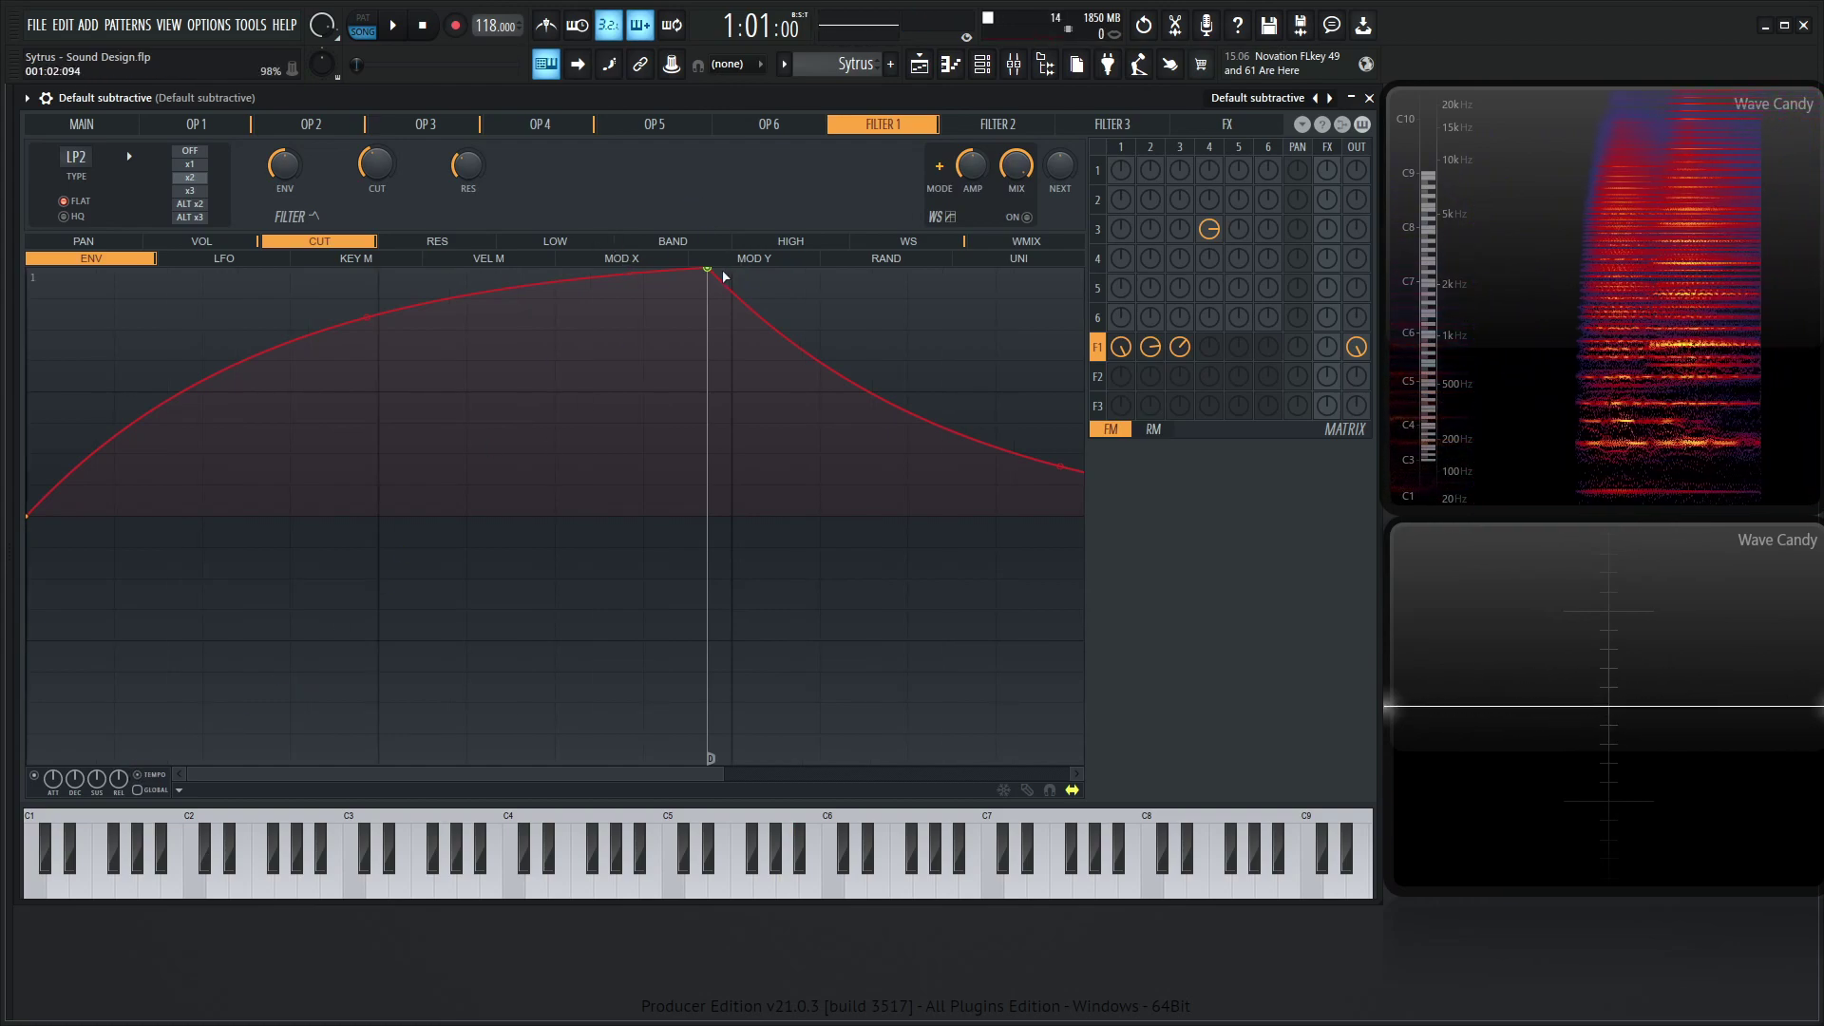
pyautogui.moveTo(709, 269); pyautogui.dragTo(1211, 240)
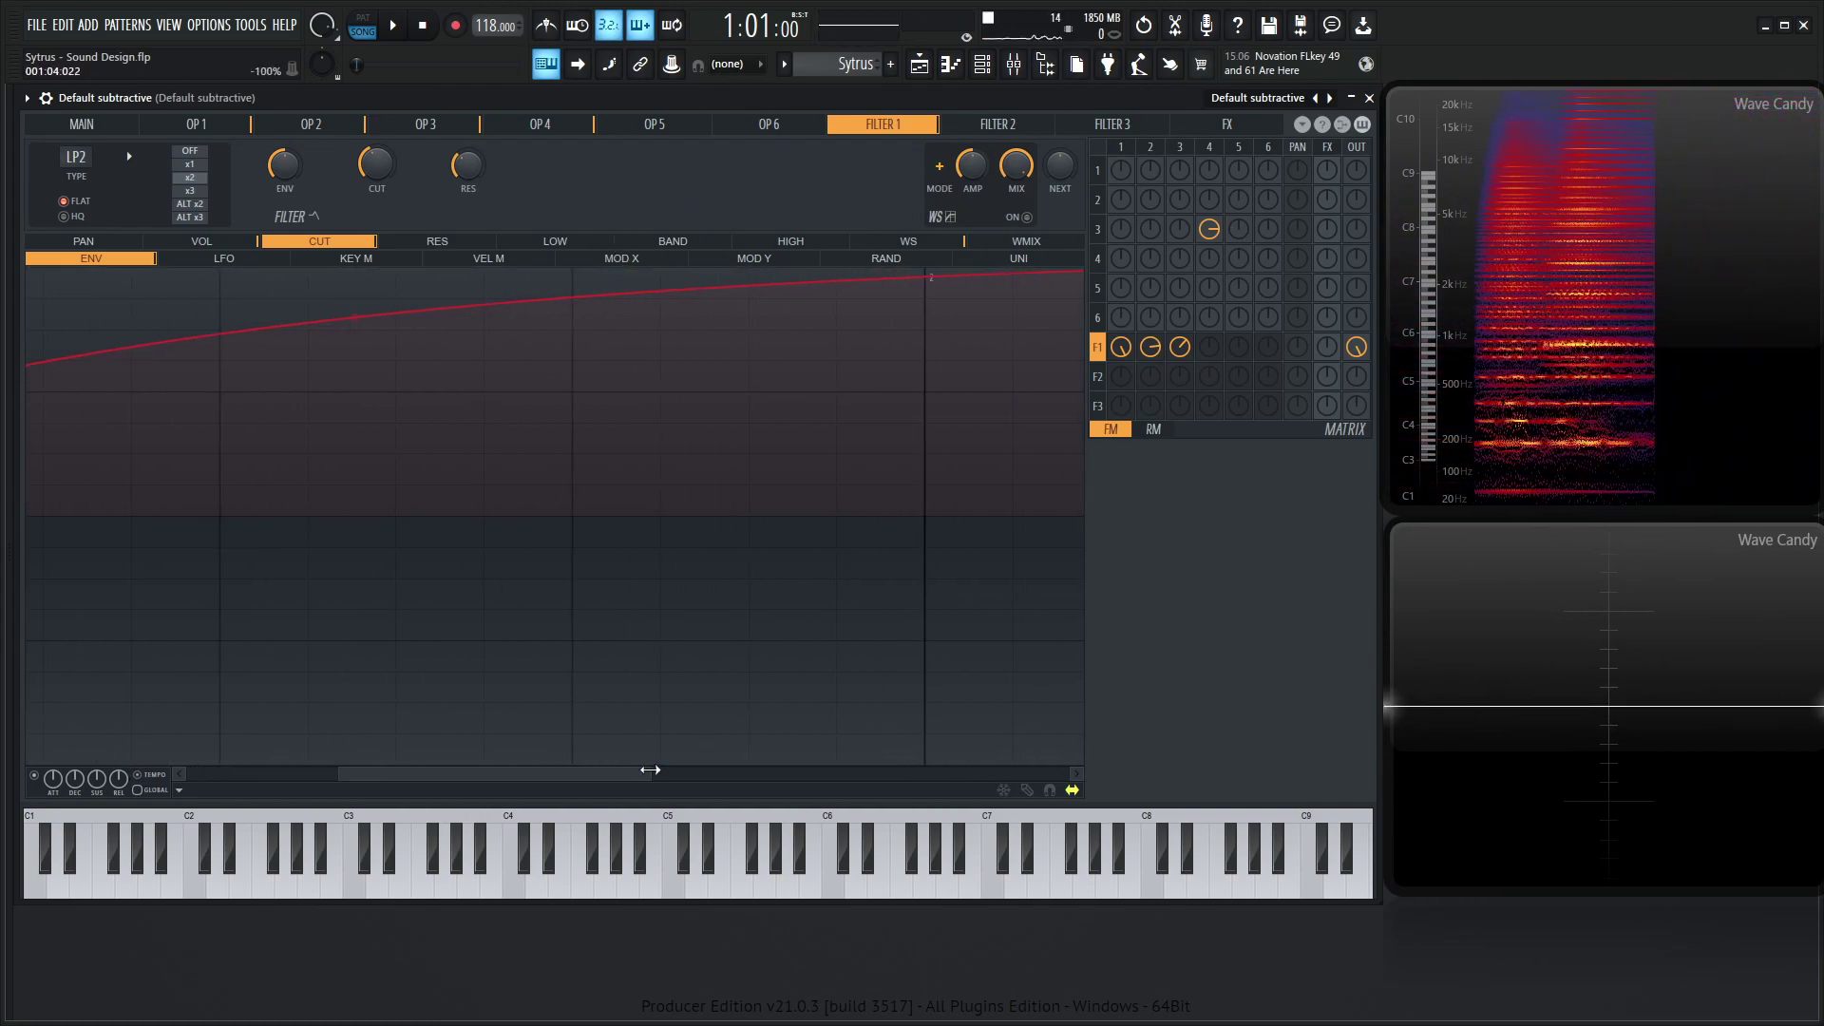
pyautogui.moveTo(650, 771); pyautogui.dragTo(508, 766)
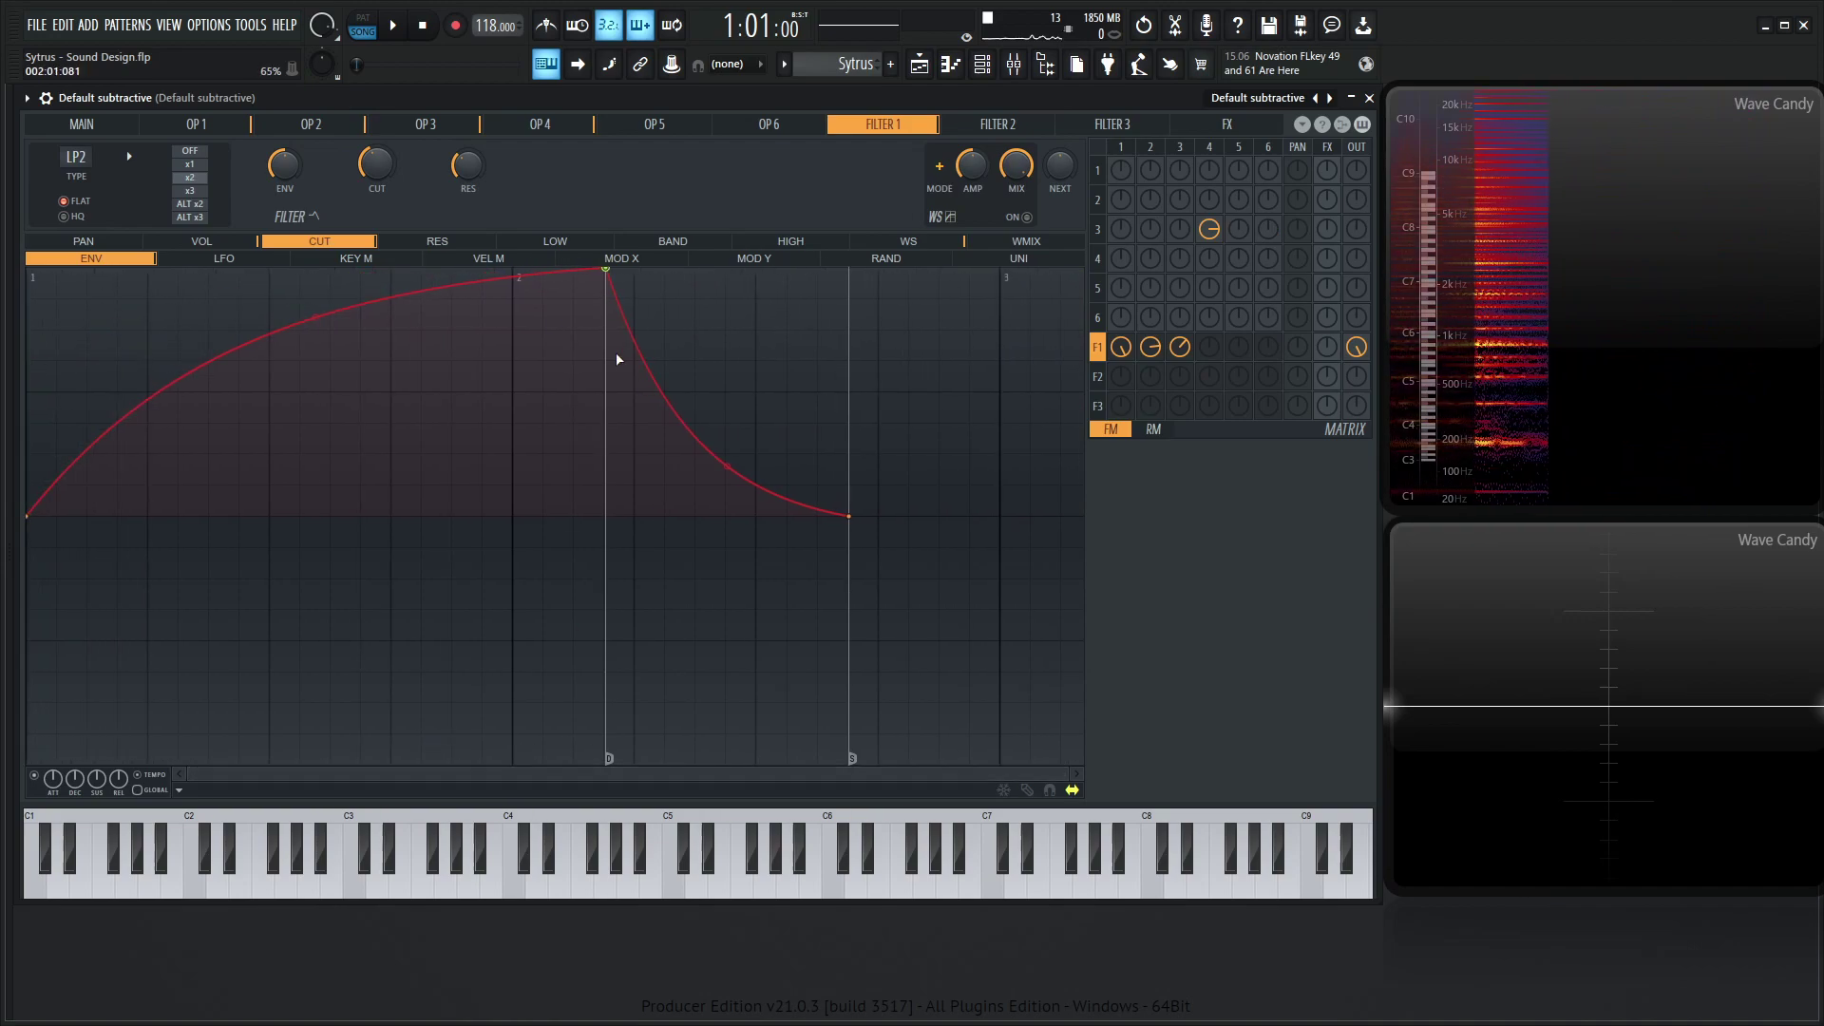
pyautogui.moveTo(608, 271); pyautogui.dragTo(885, 240)
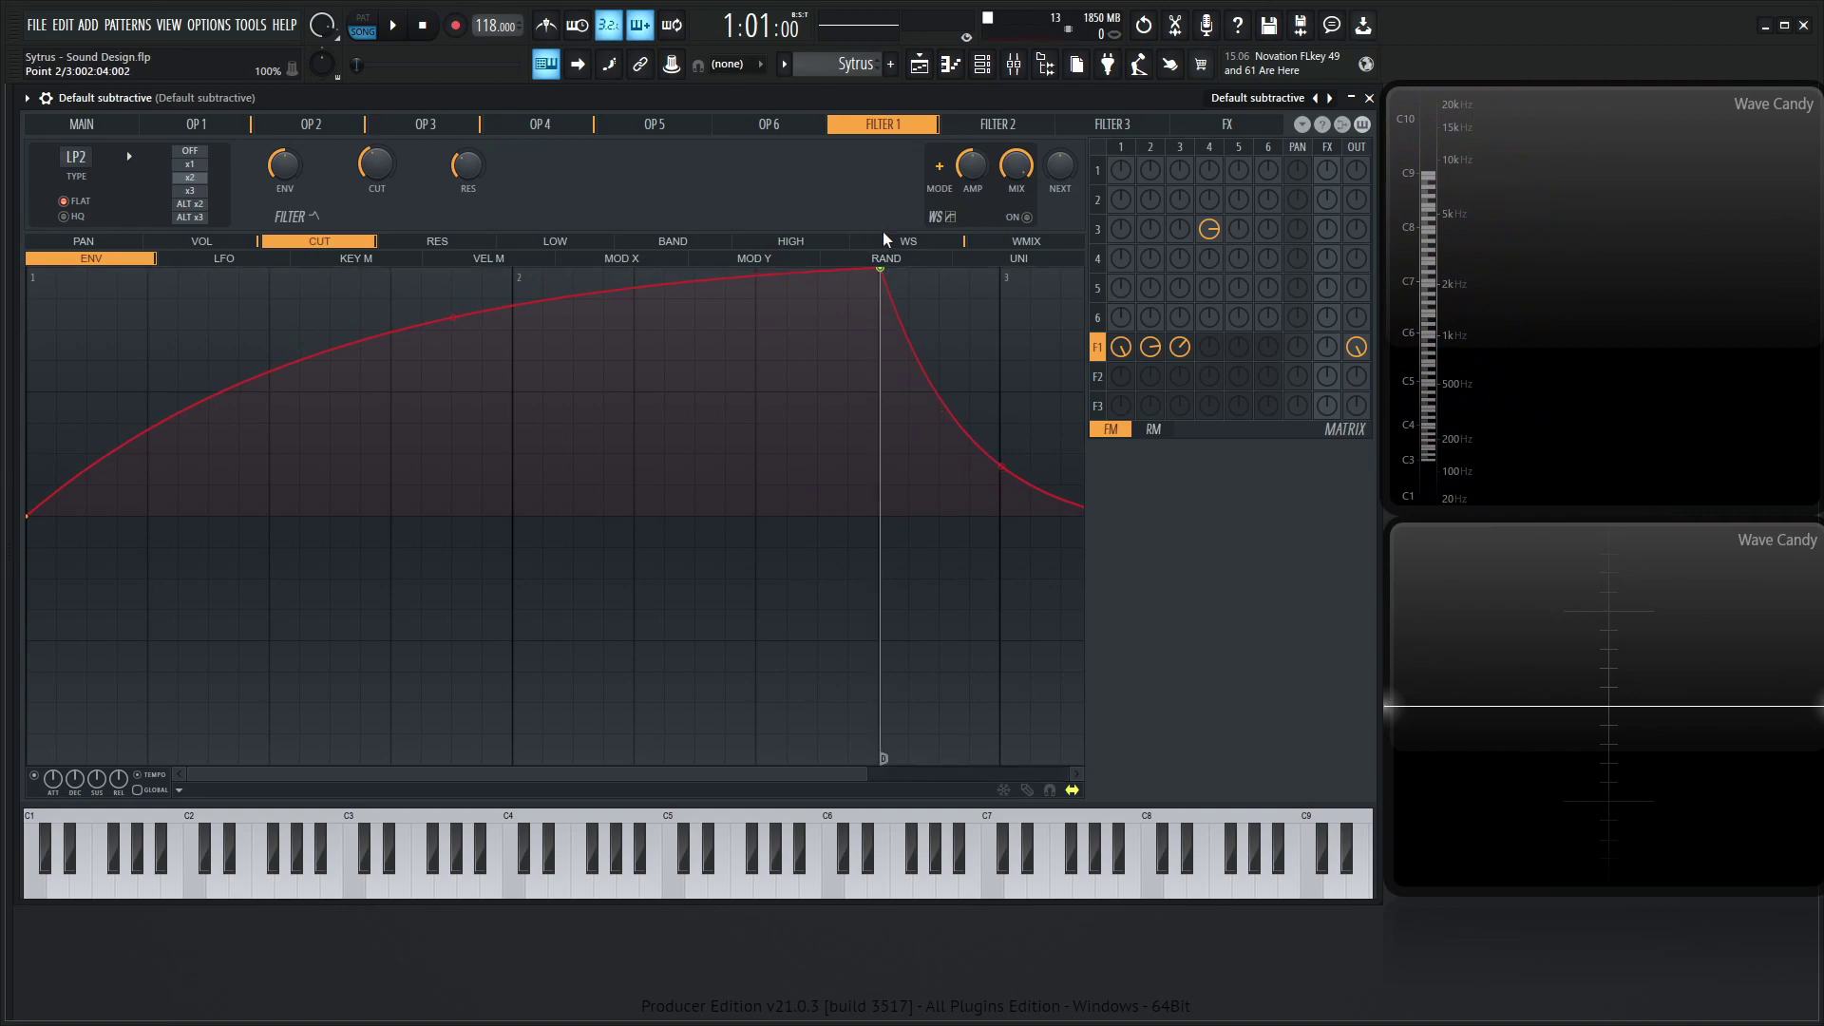
pyautogui.press('6')
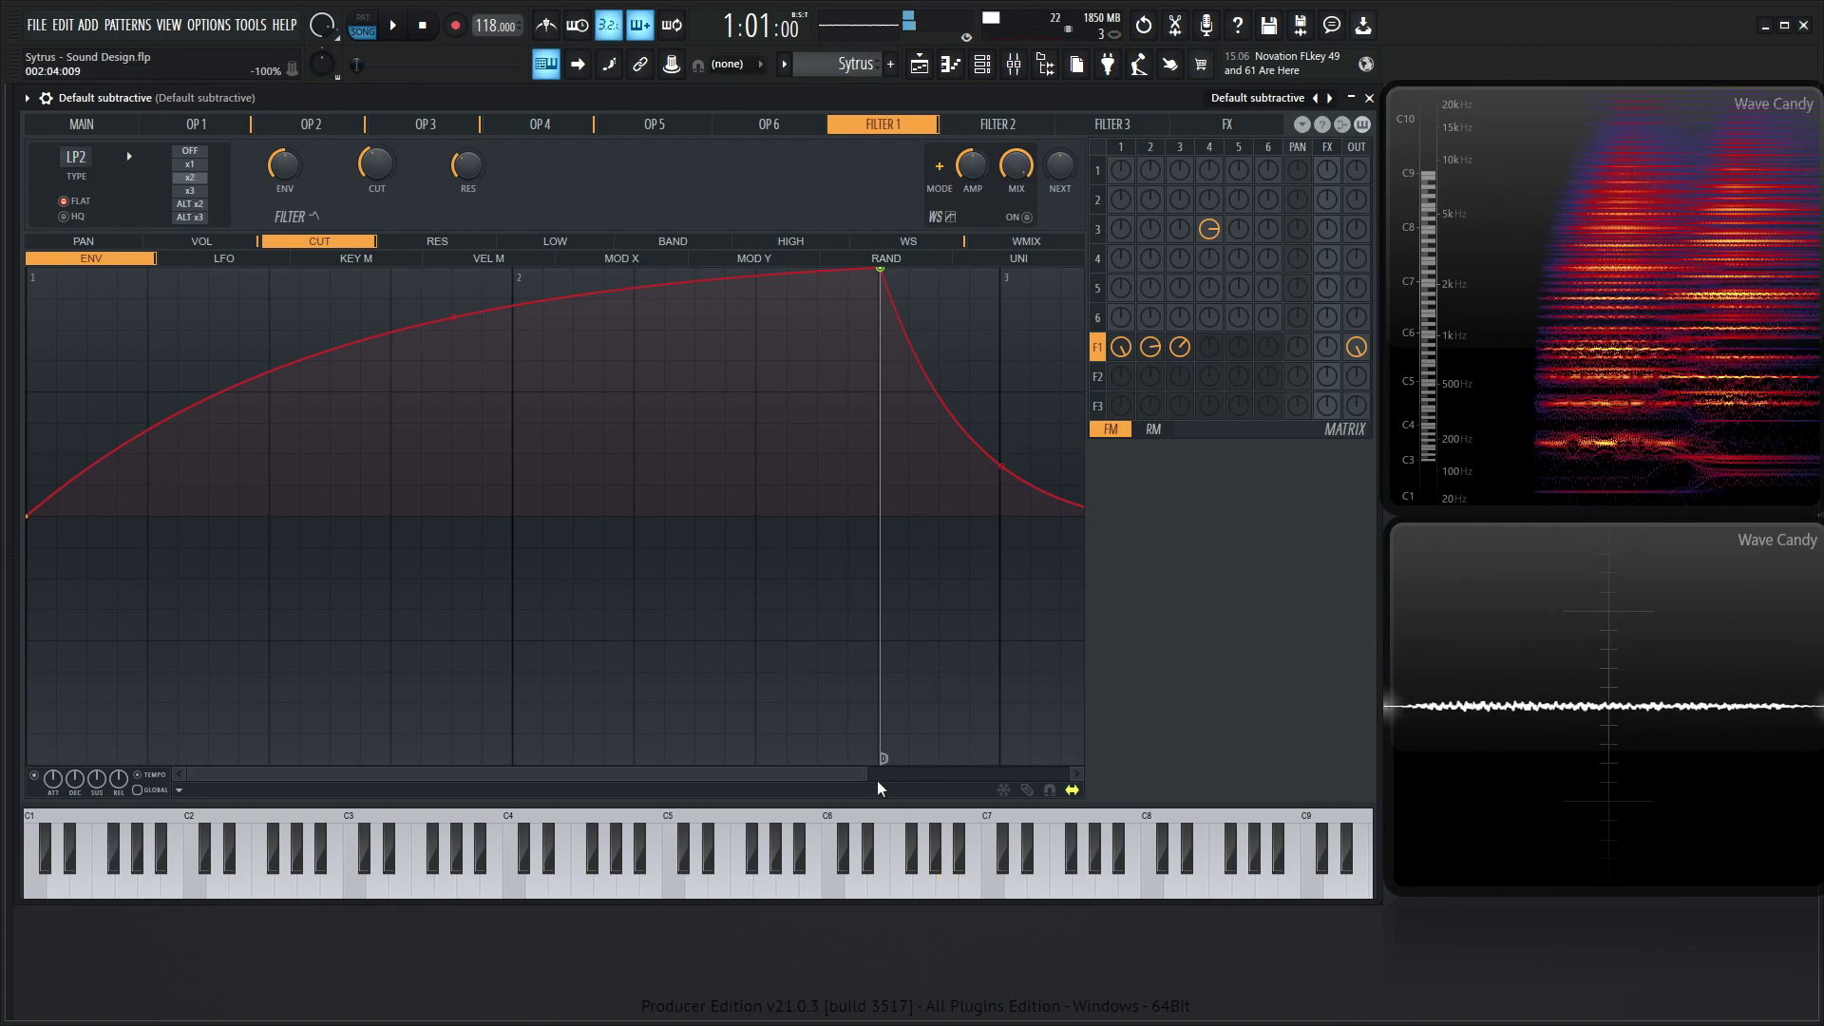
# Step: Extend the cutoff envelope's falling segment to just before mark 4, ending near the centre line, and flatten its curve
pyautogui.moveTo(866, 774); pyautogui.dragTo(1070, 773)
pyautogui.moveTo(858, 516); pyautogui.dragTo(980, 512)
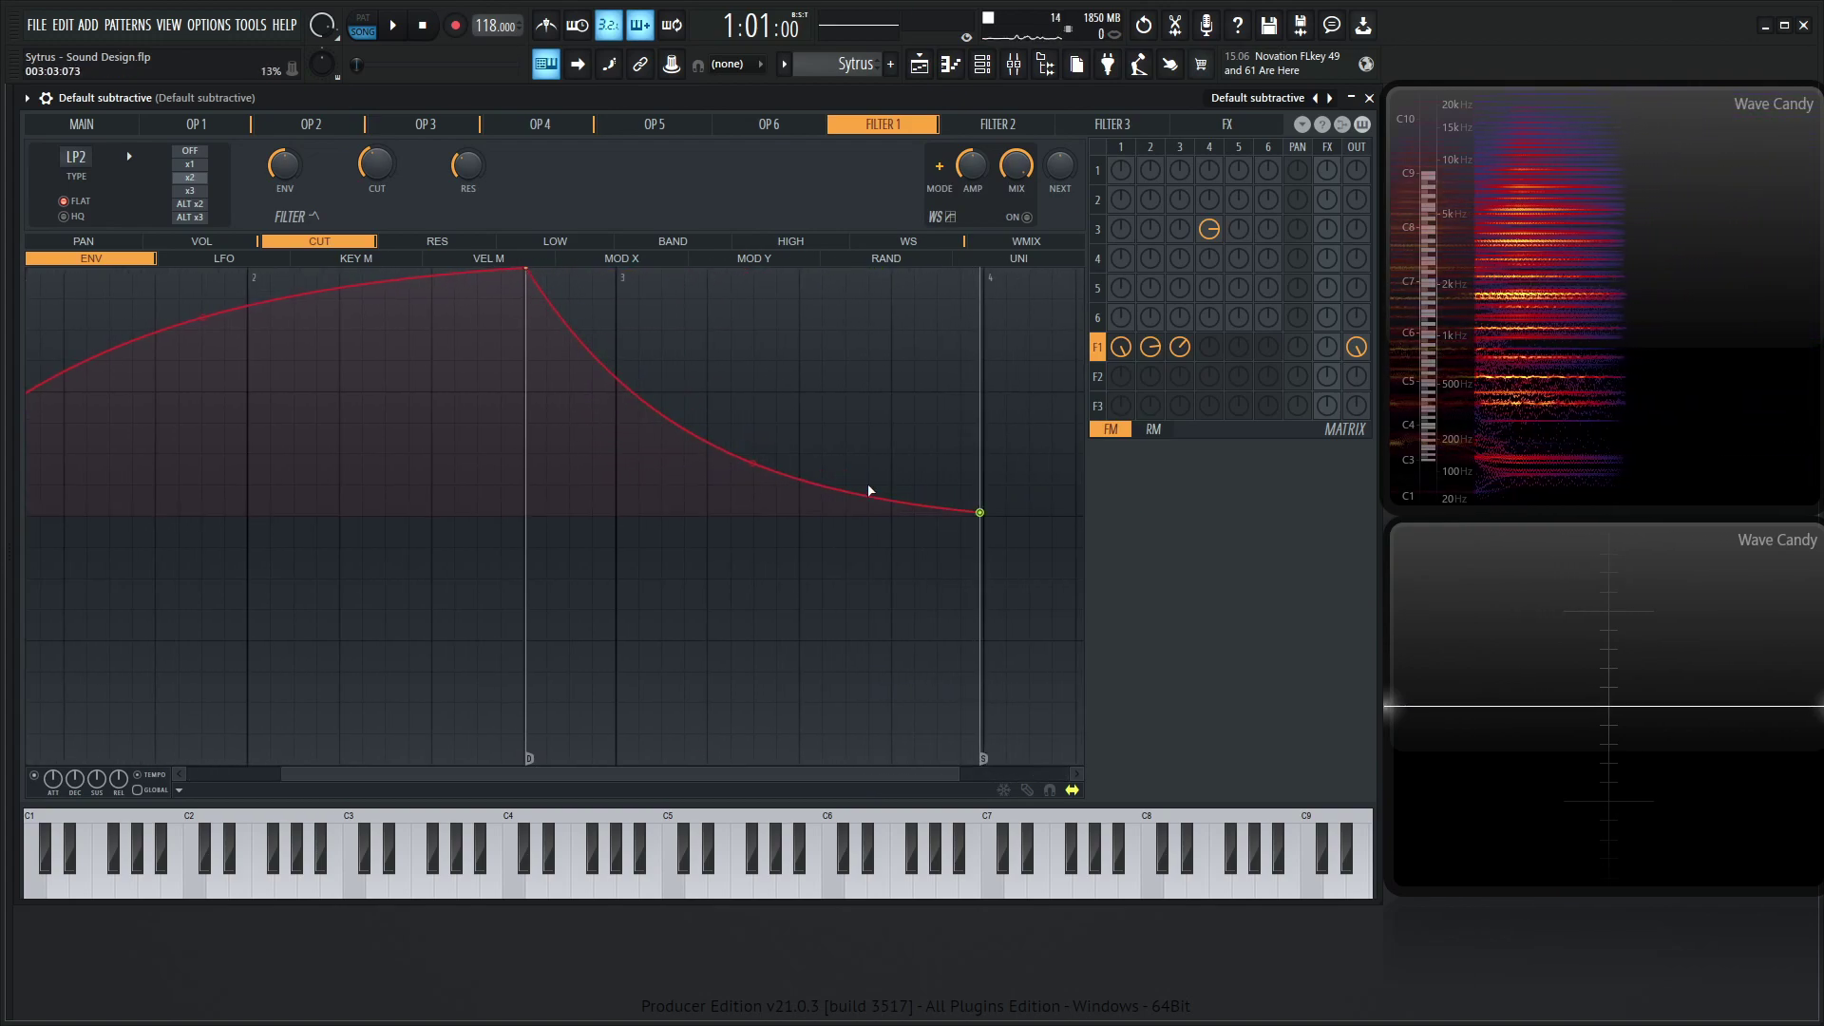
pyautogui.moveTo(753, 463); pyautogui.dragTo(752, 412)
pyautogui.moveTo(949, 574); pyautogui.dragTo(605, 580)
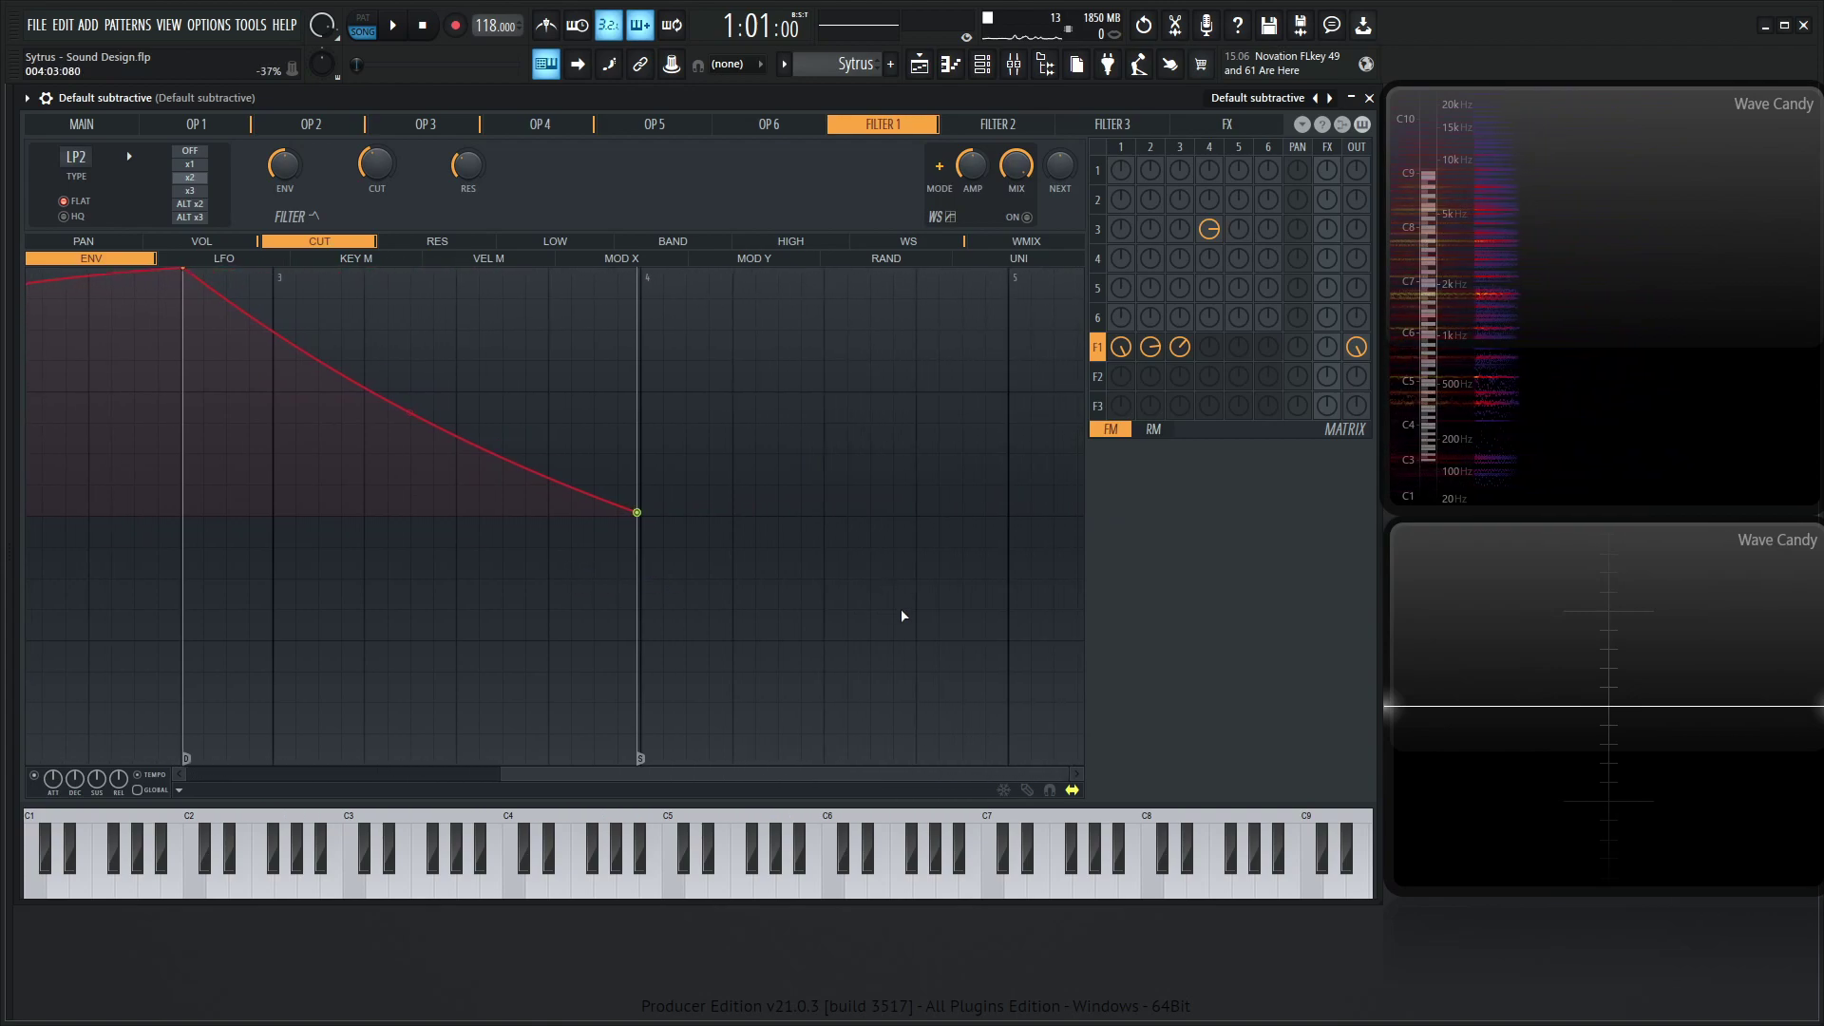
# Step: Add a final cutoff envelope point just past mark 7, very slightly below the centre line
pyautogui.moveTo(904, 616); pyautogui.dragTo(1064, 777)
pyautogui.moveTo(708, 775); pyautogui.dragTo(452, 760)
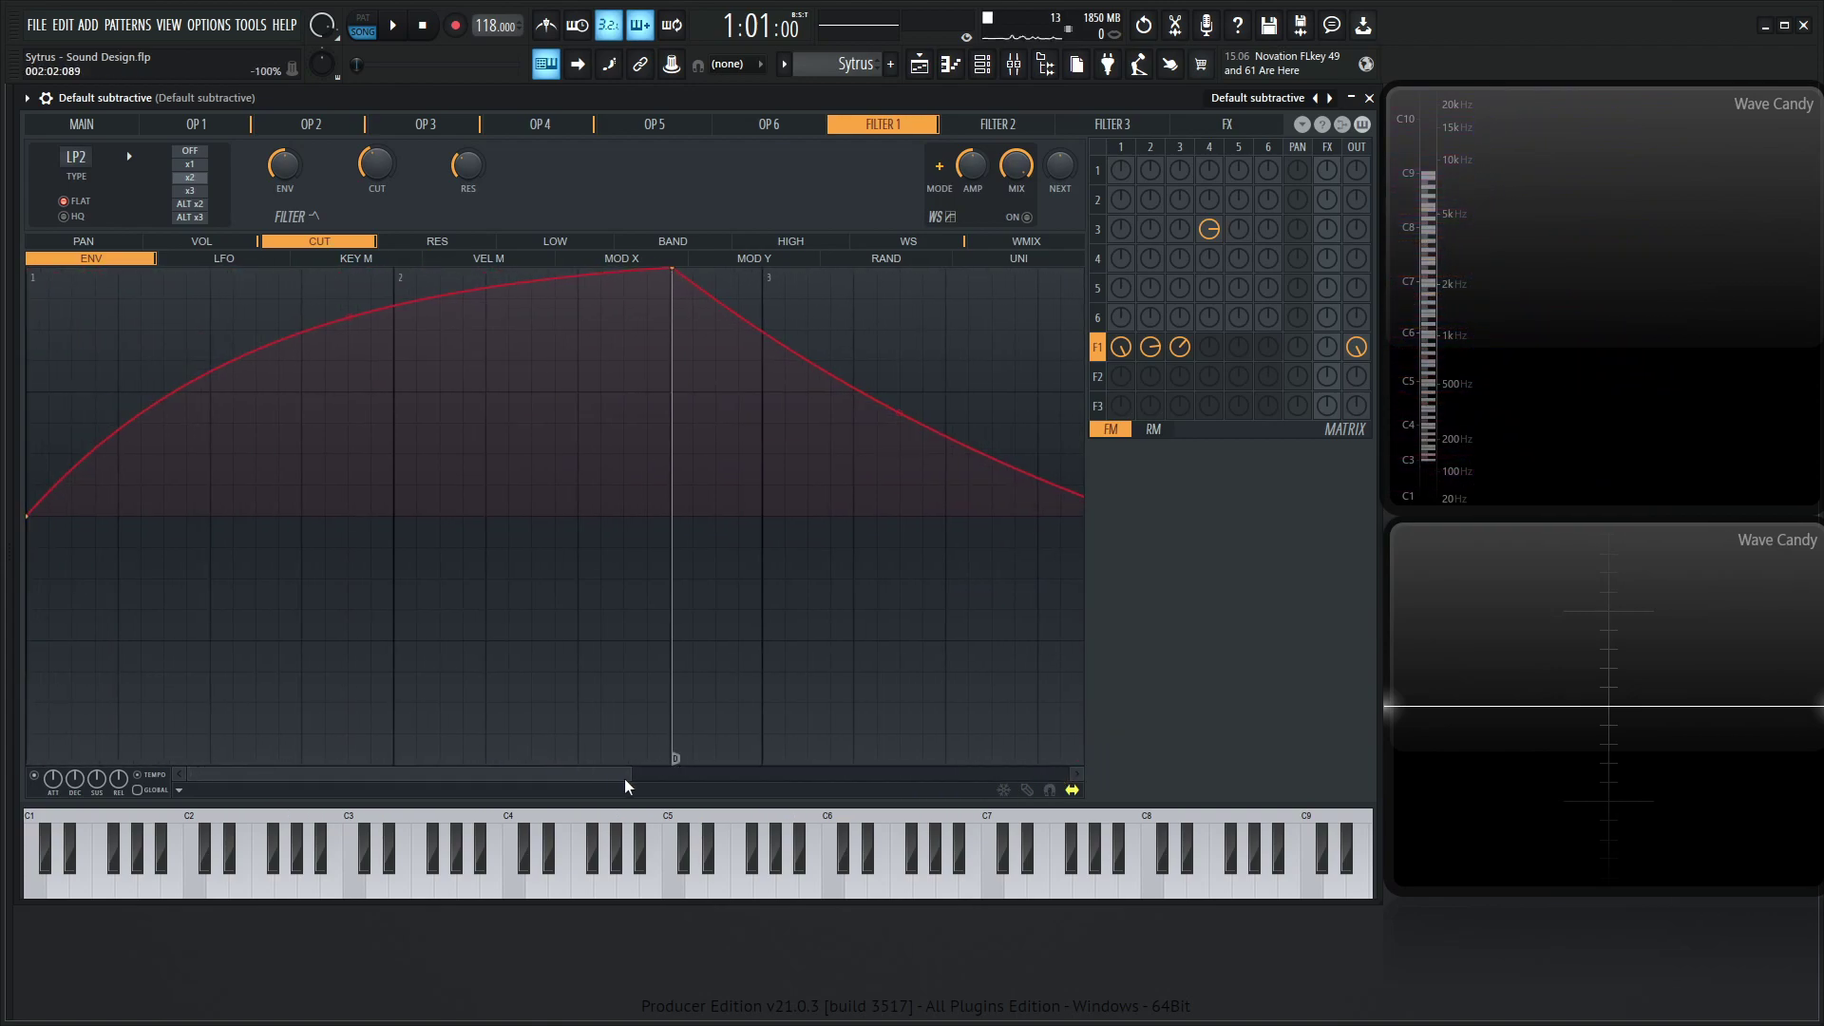
pyautogui.moveTo(628, 777); pyautogui.dragTo(1229, 764)
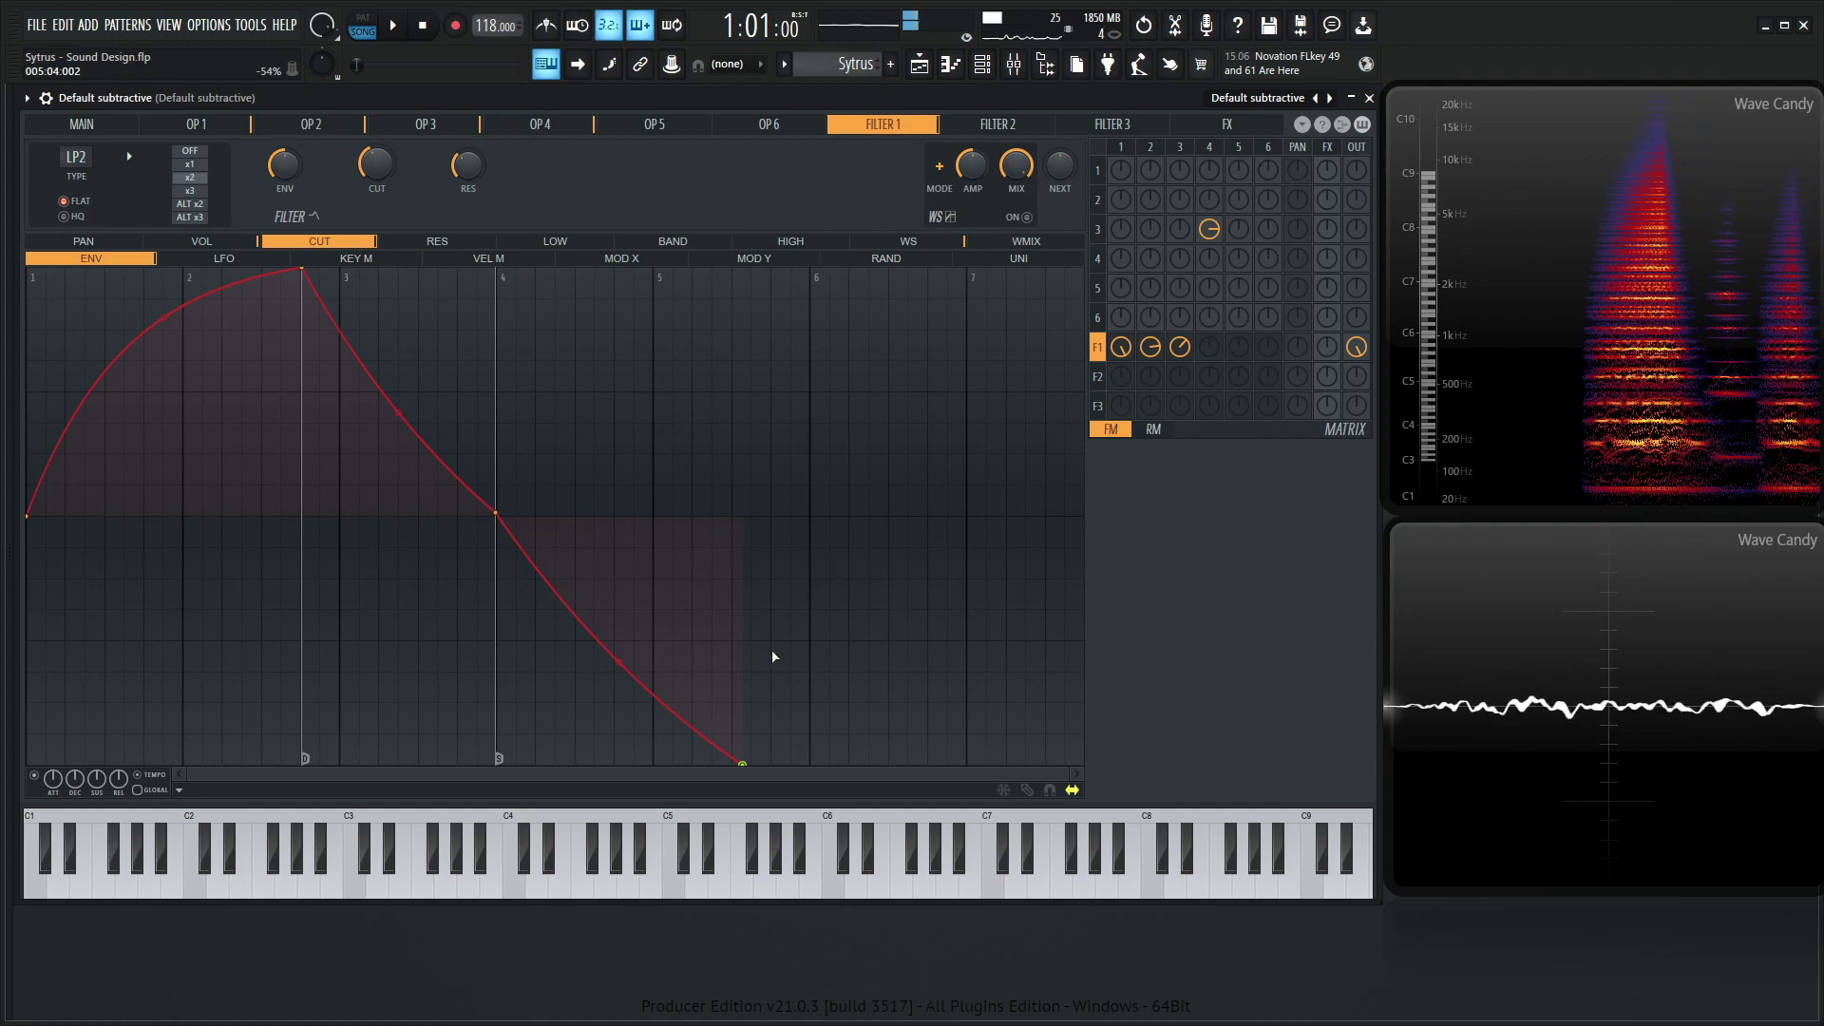
pyautogui.moveTo(743, 763); pyautogui.dragTo(1007, 525)
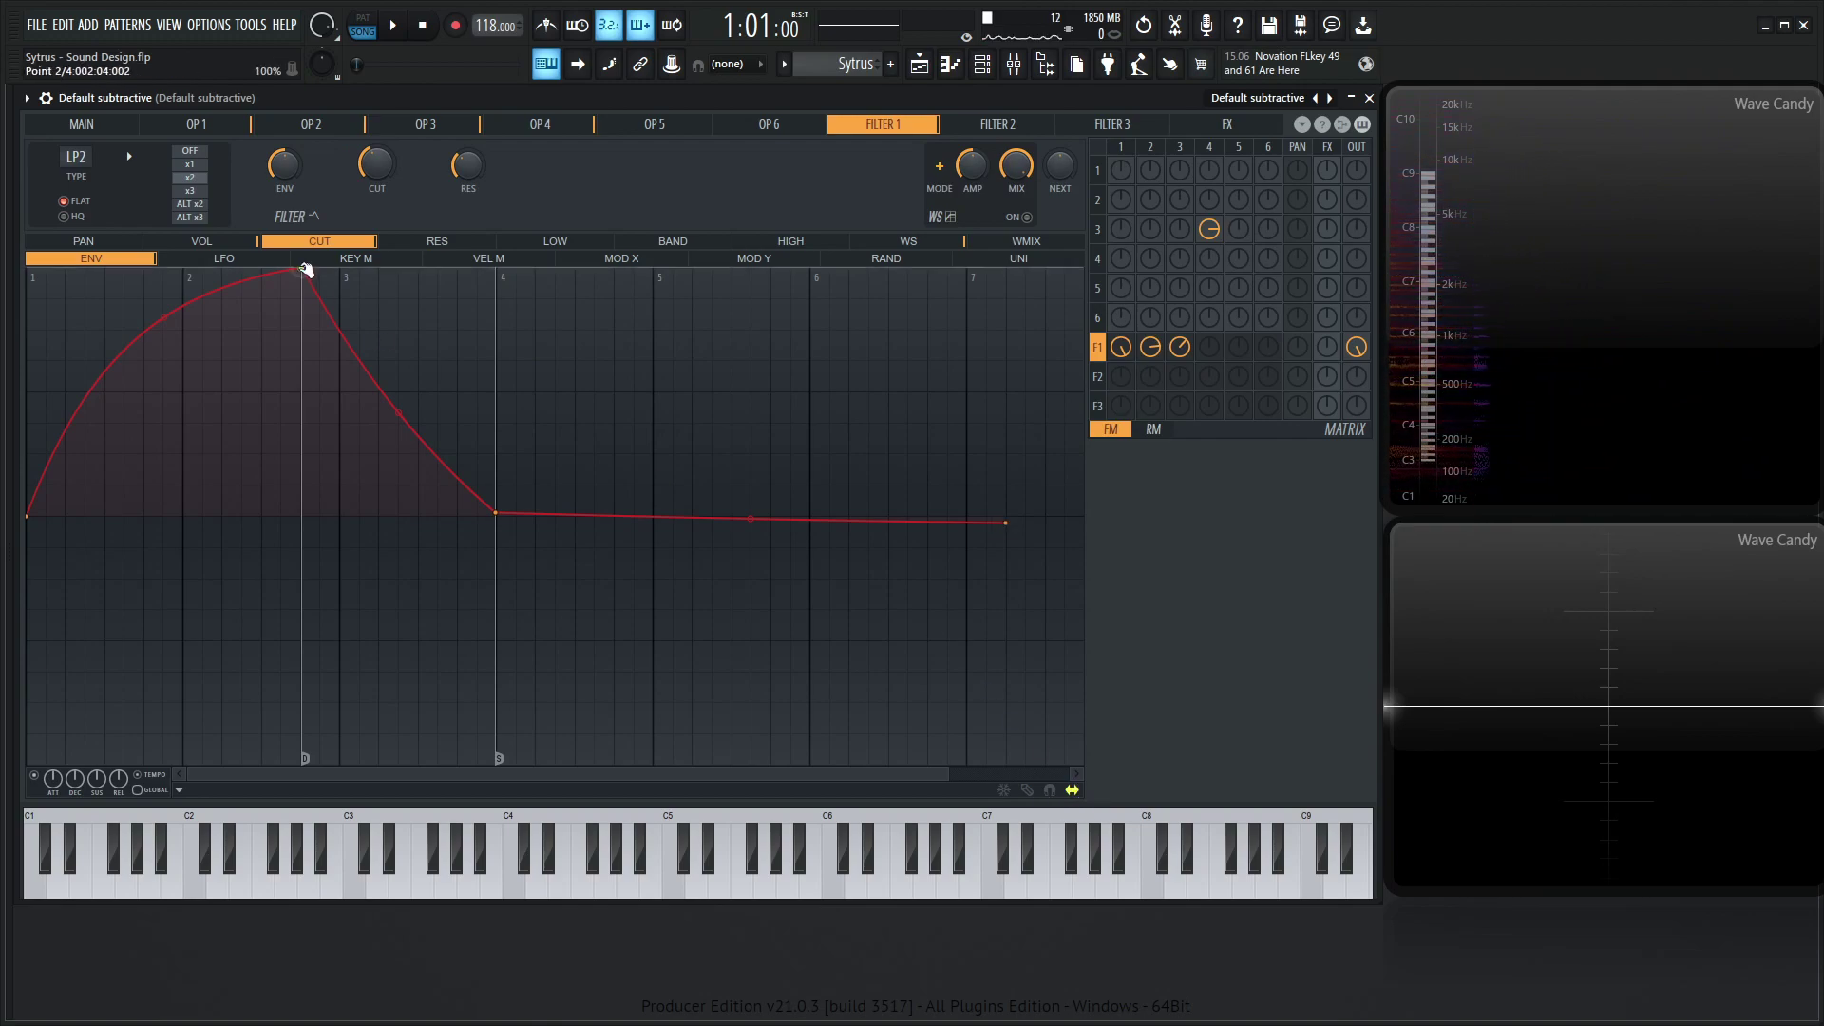
# Step: Move the cutoff envelope's peak between marks 3 and 4, slightly below maximum, and lower Filter 1's cutoff further
pyautogui.moveTo(306, 270); pyautogui.dragTo(349, 268)
pyautogui.click(1076, 791)
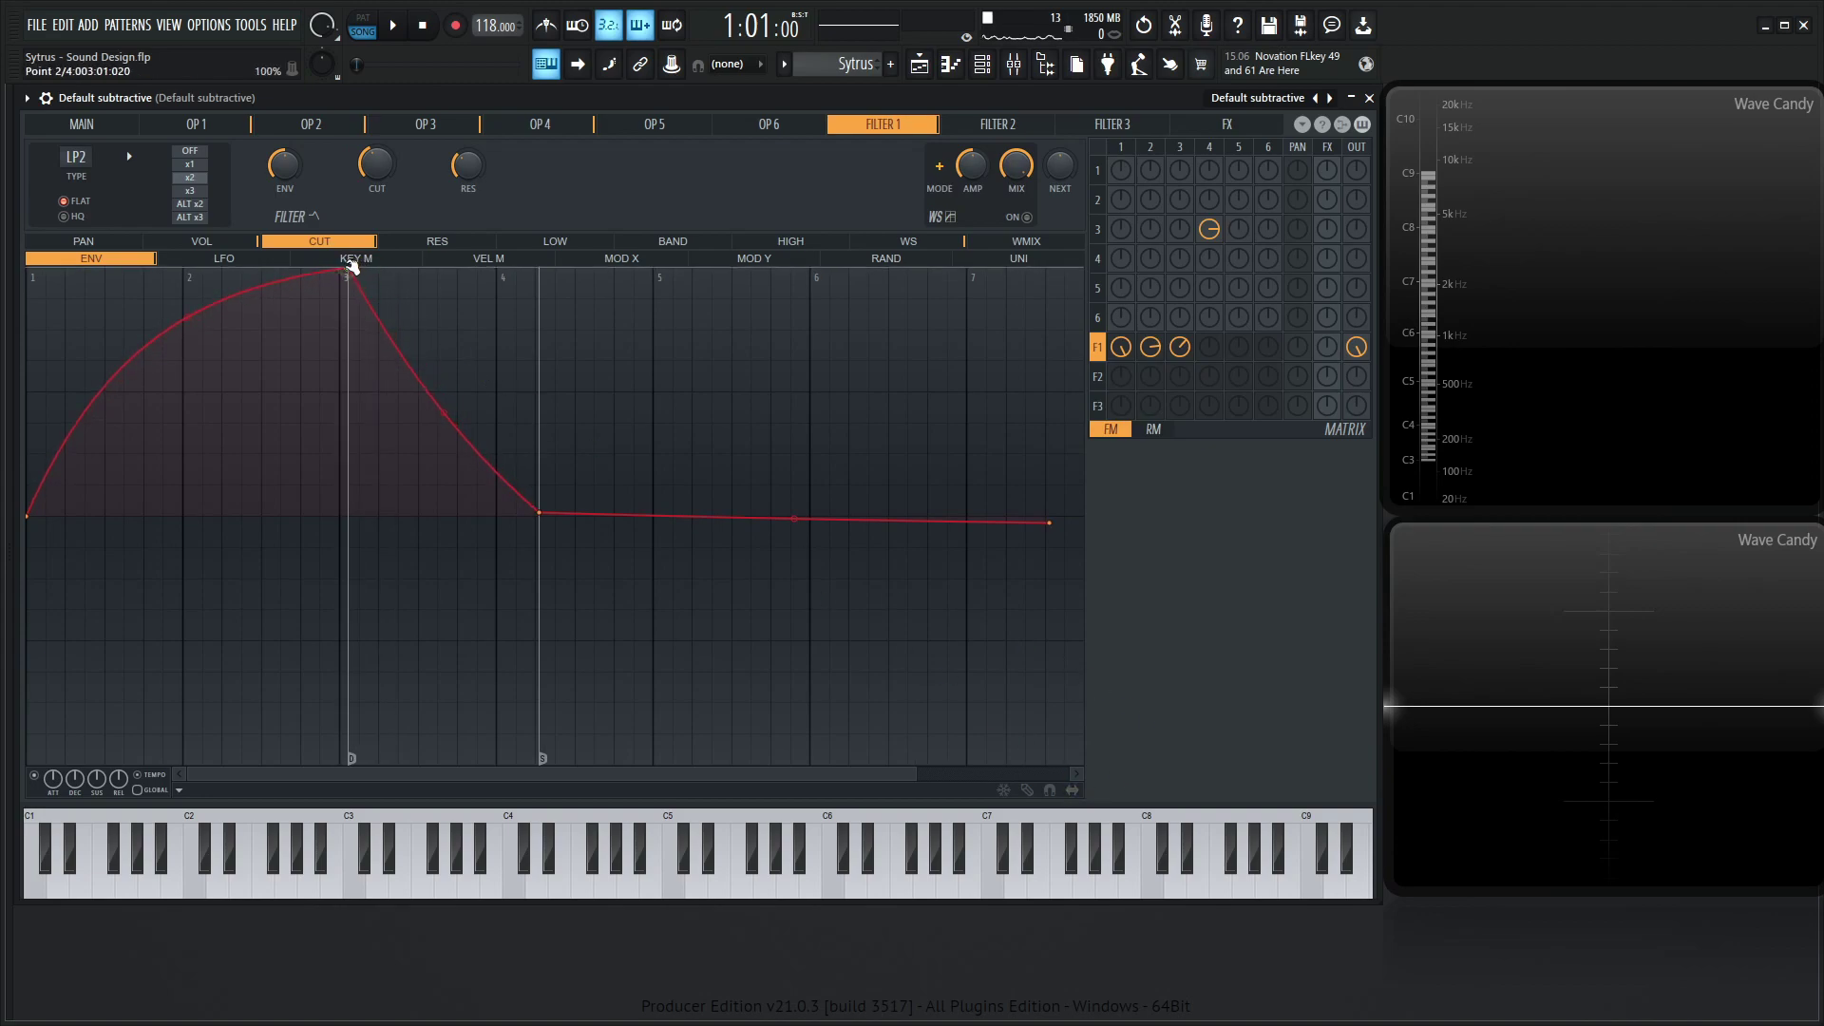
pyautogui.click(1073, 791)
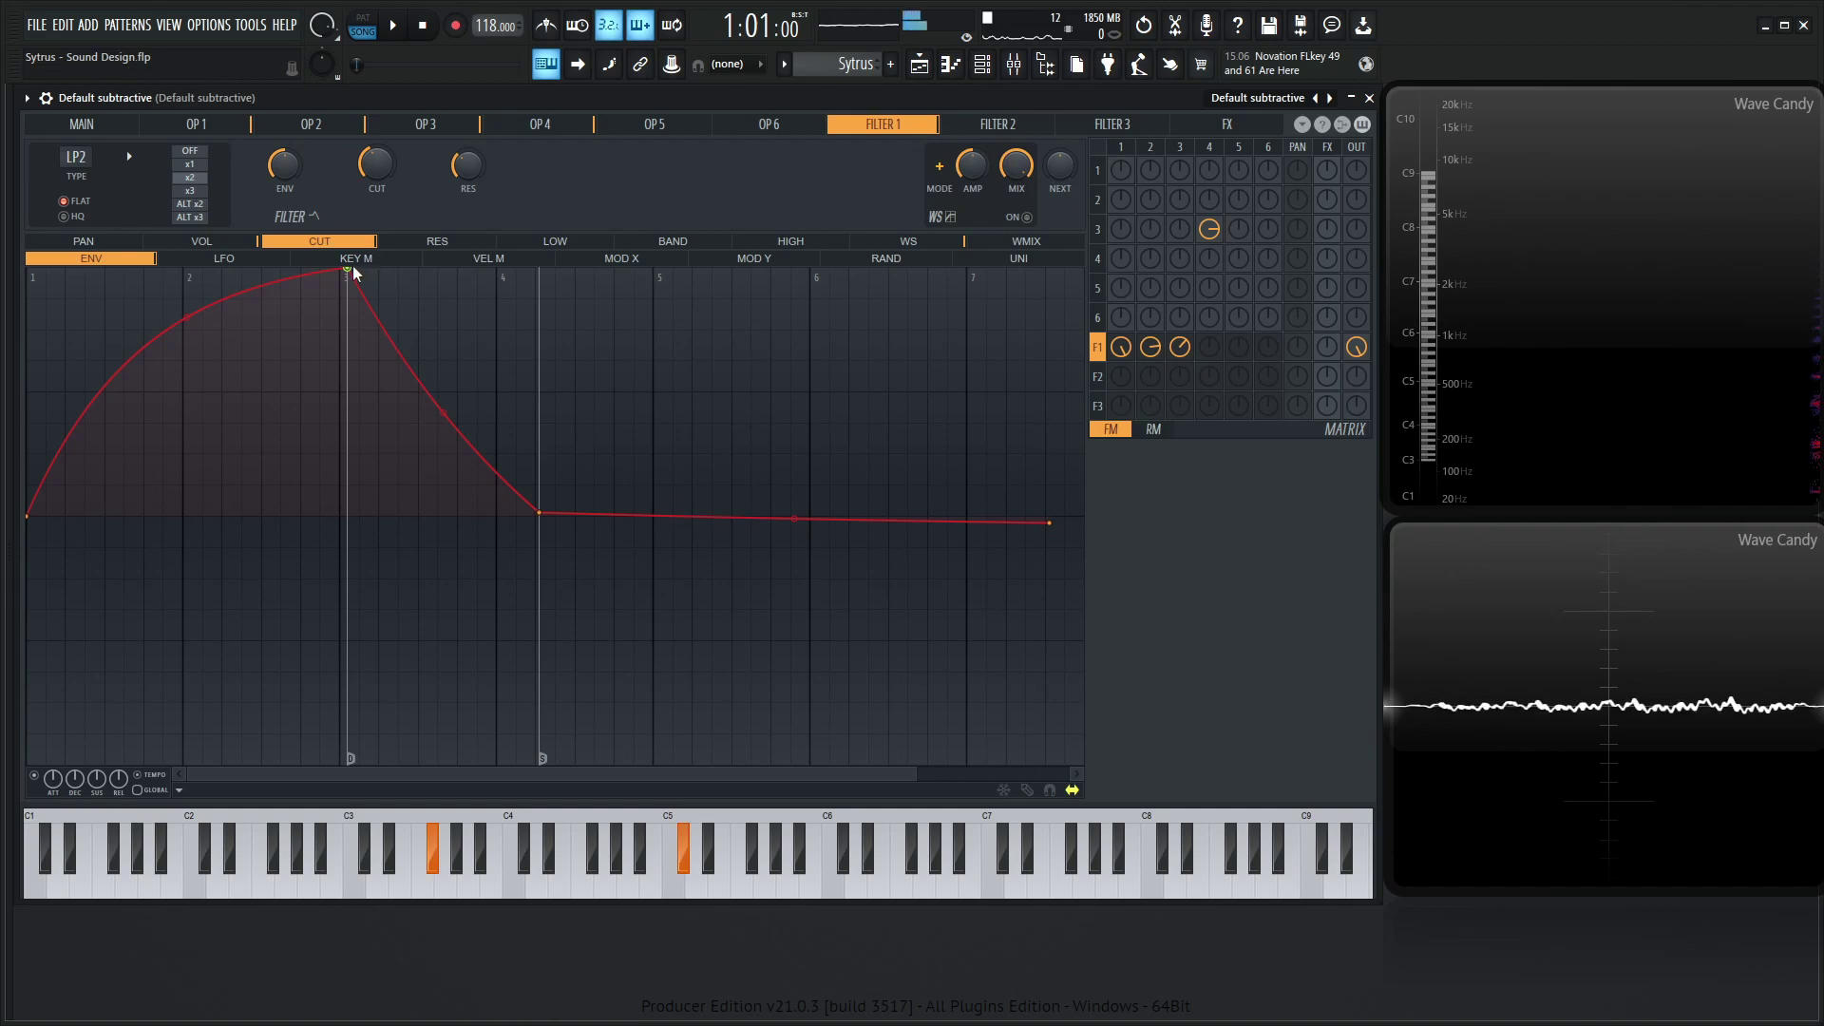
pyautogui.moveTo(347, 269); pyautogui.dragTo(401, 271)
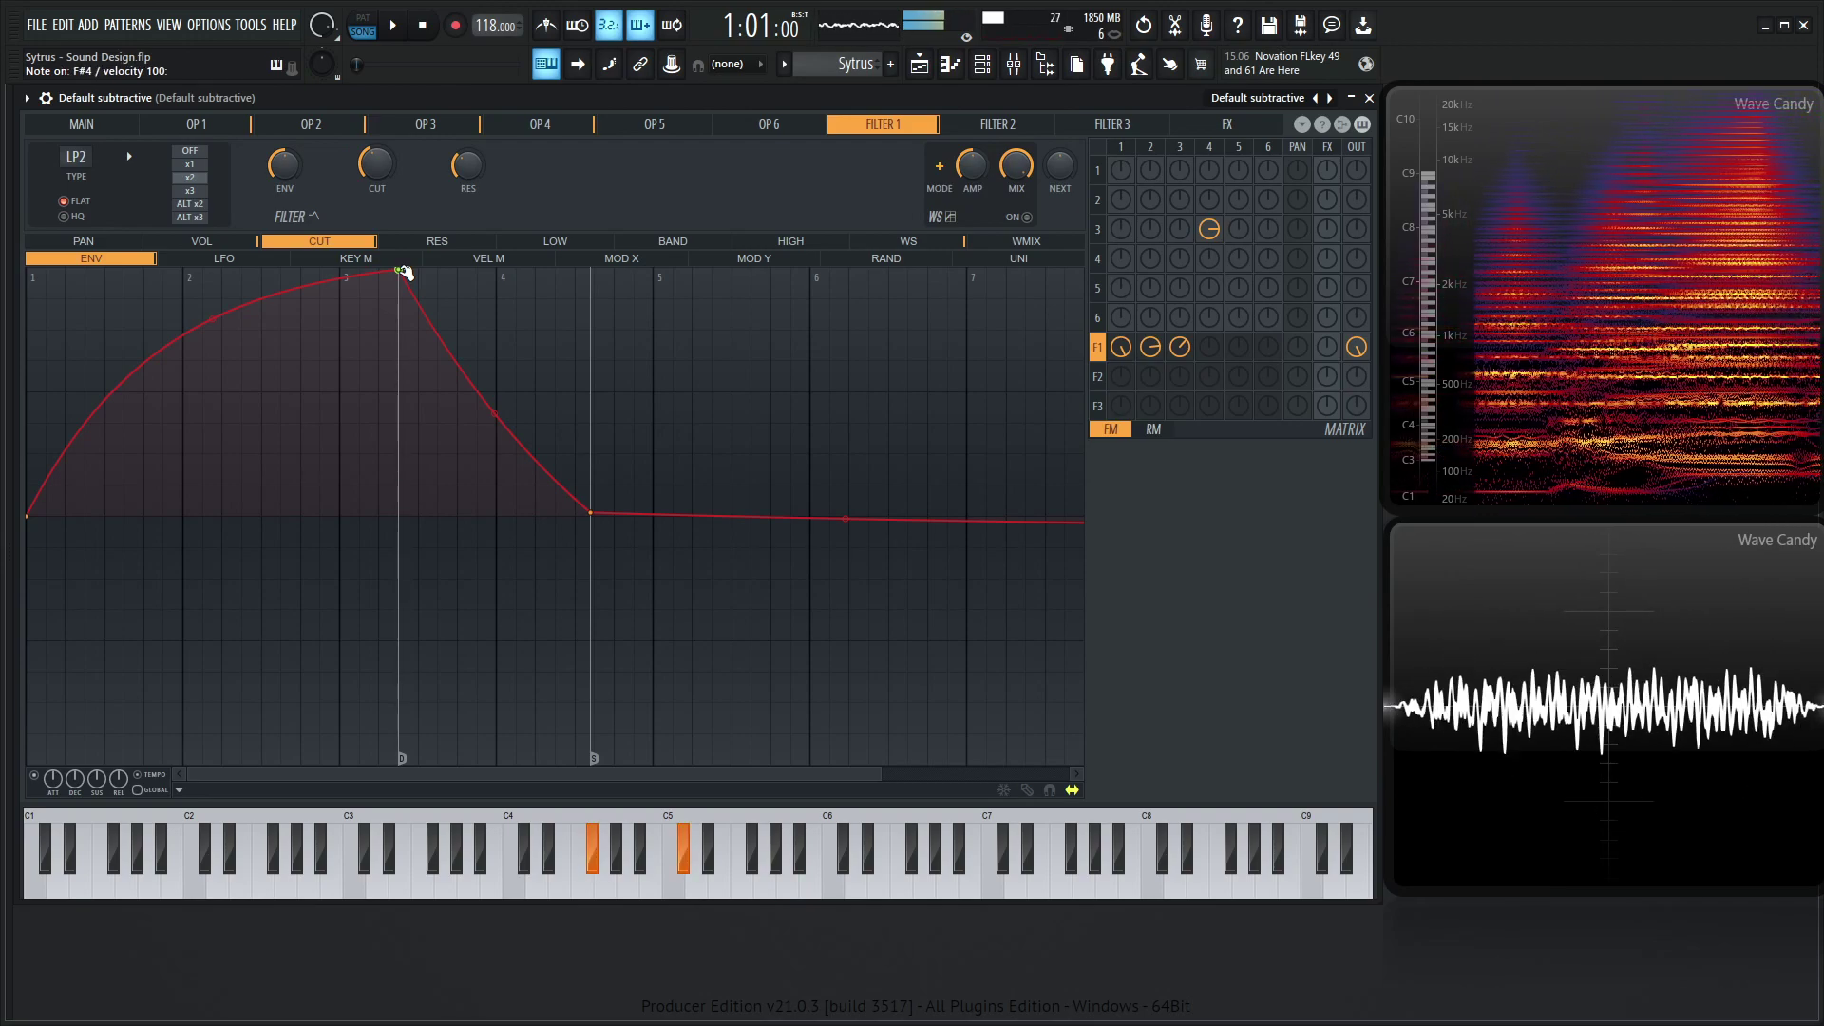
pyautogui.moveTo(402, 273); pyautogui.dragTo(408, 295)
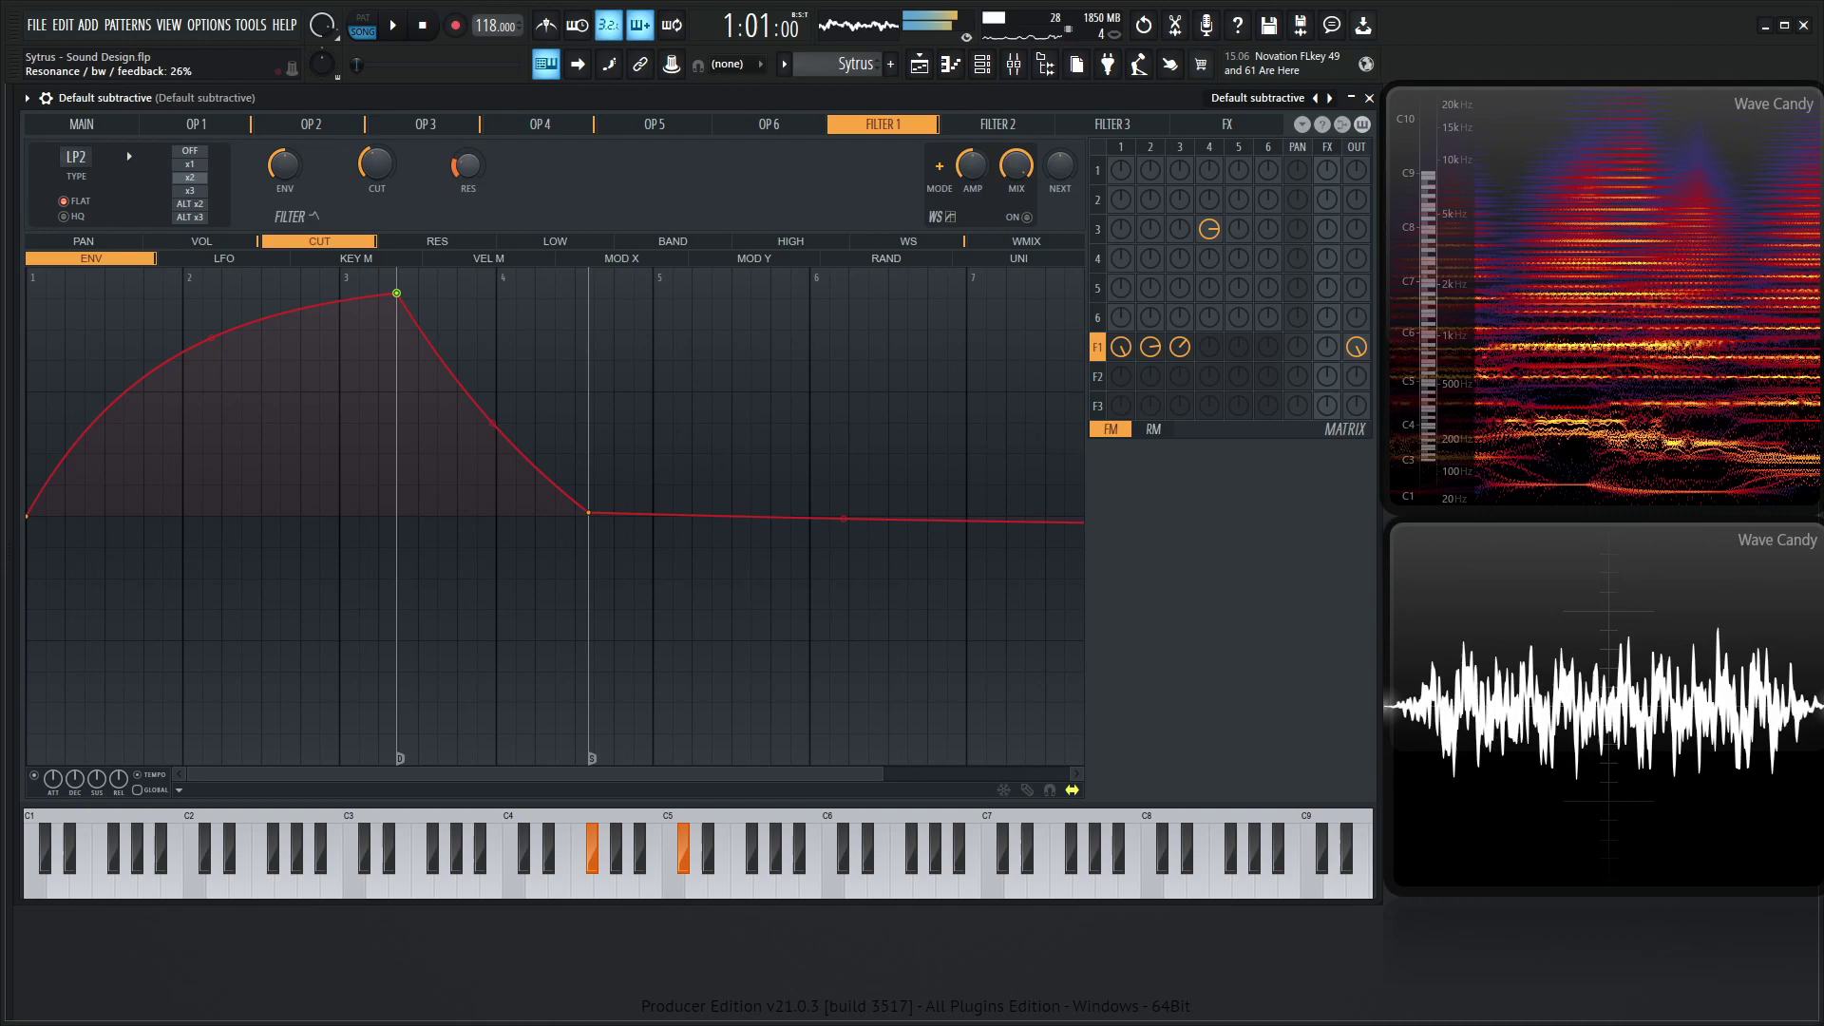
pyautogui.moveTo(379, 164); pyautogui.dragTo(379, 200)
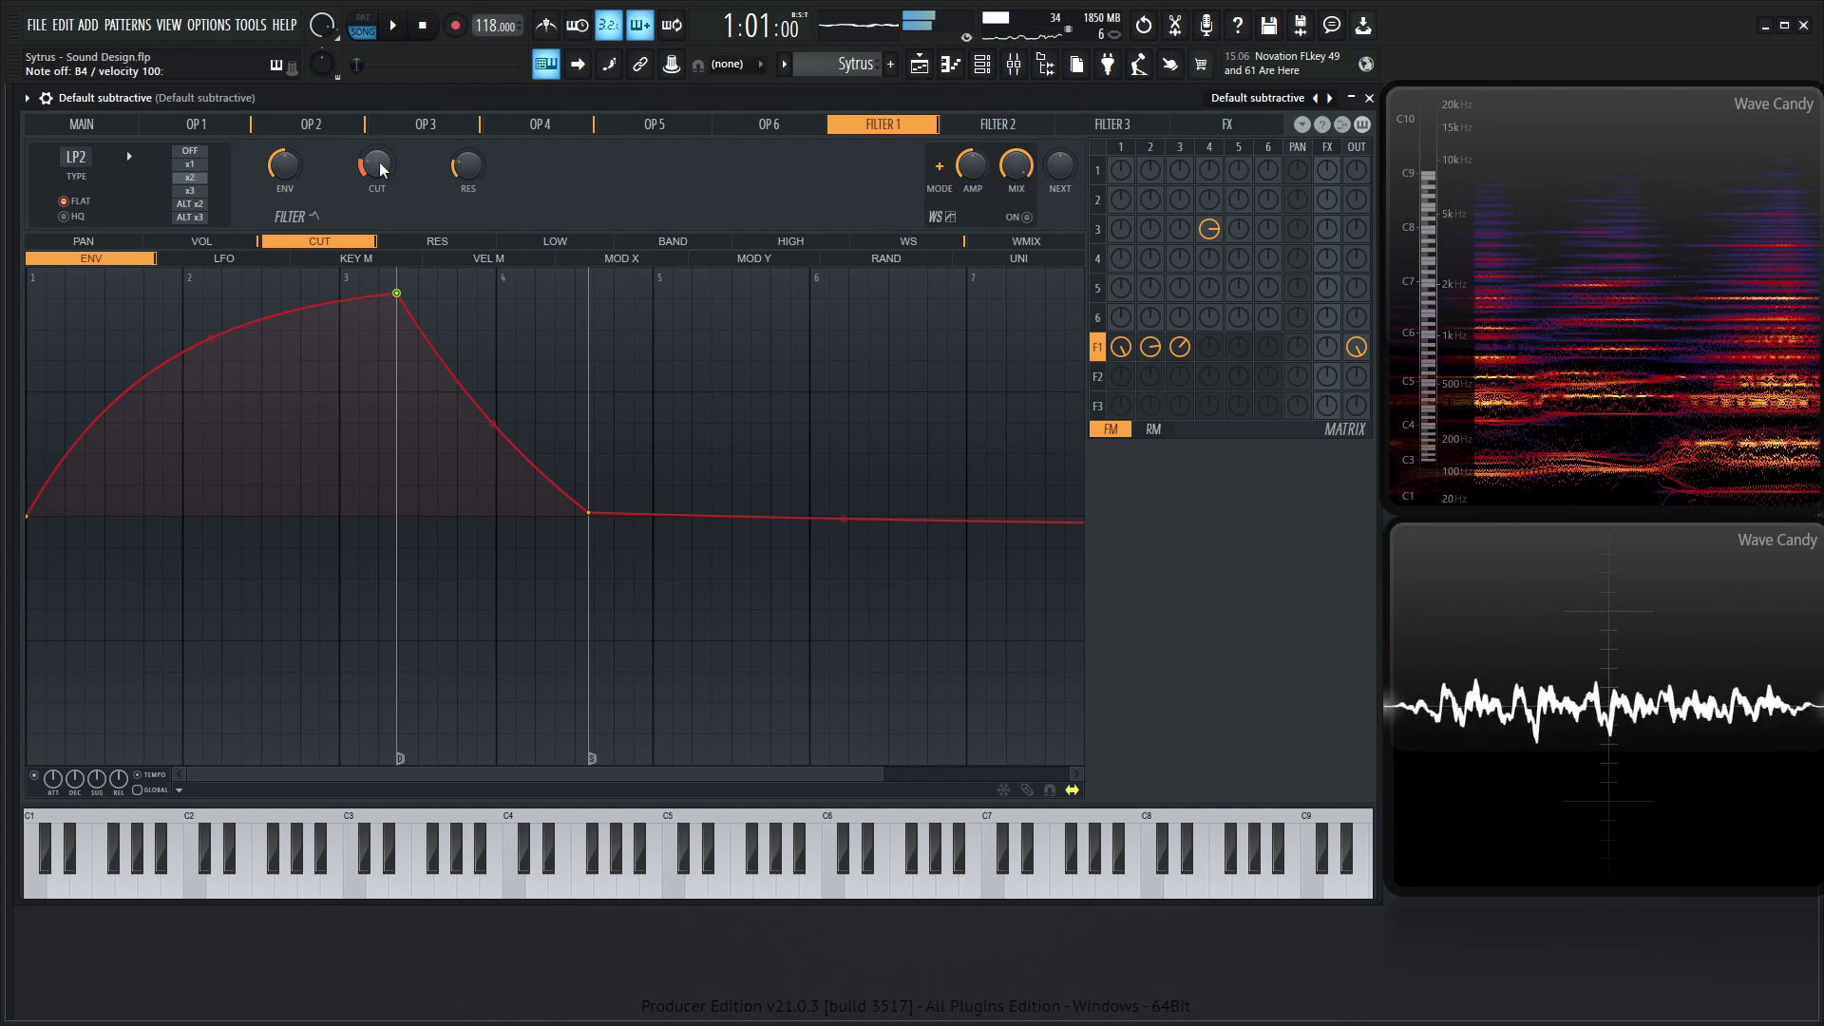
# Step: Apply the main EQ to OUT+FX and tune band 1 to about 155 Hz with its gain slightly below neutral
pyautogui.click(82, 125)
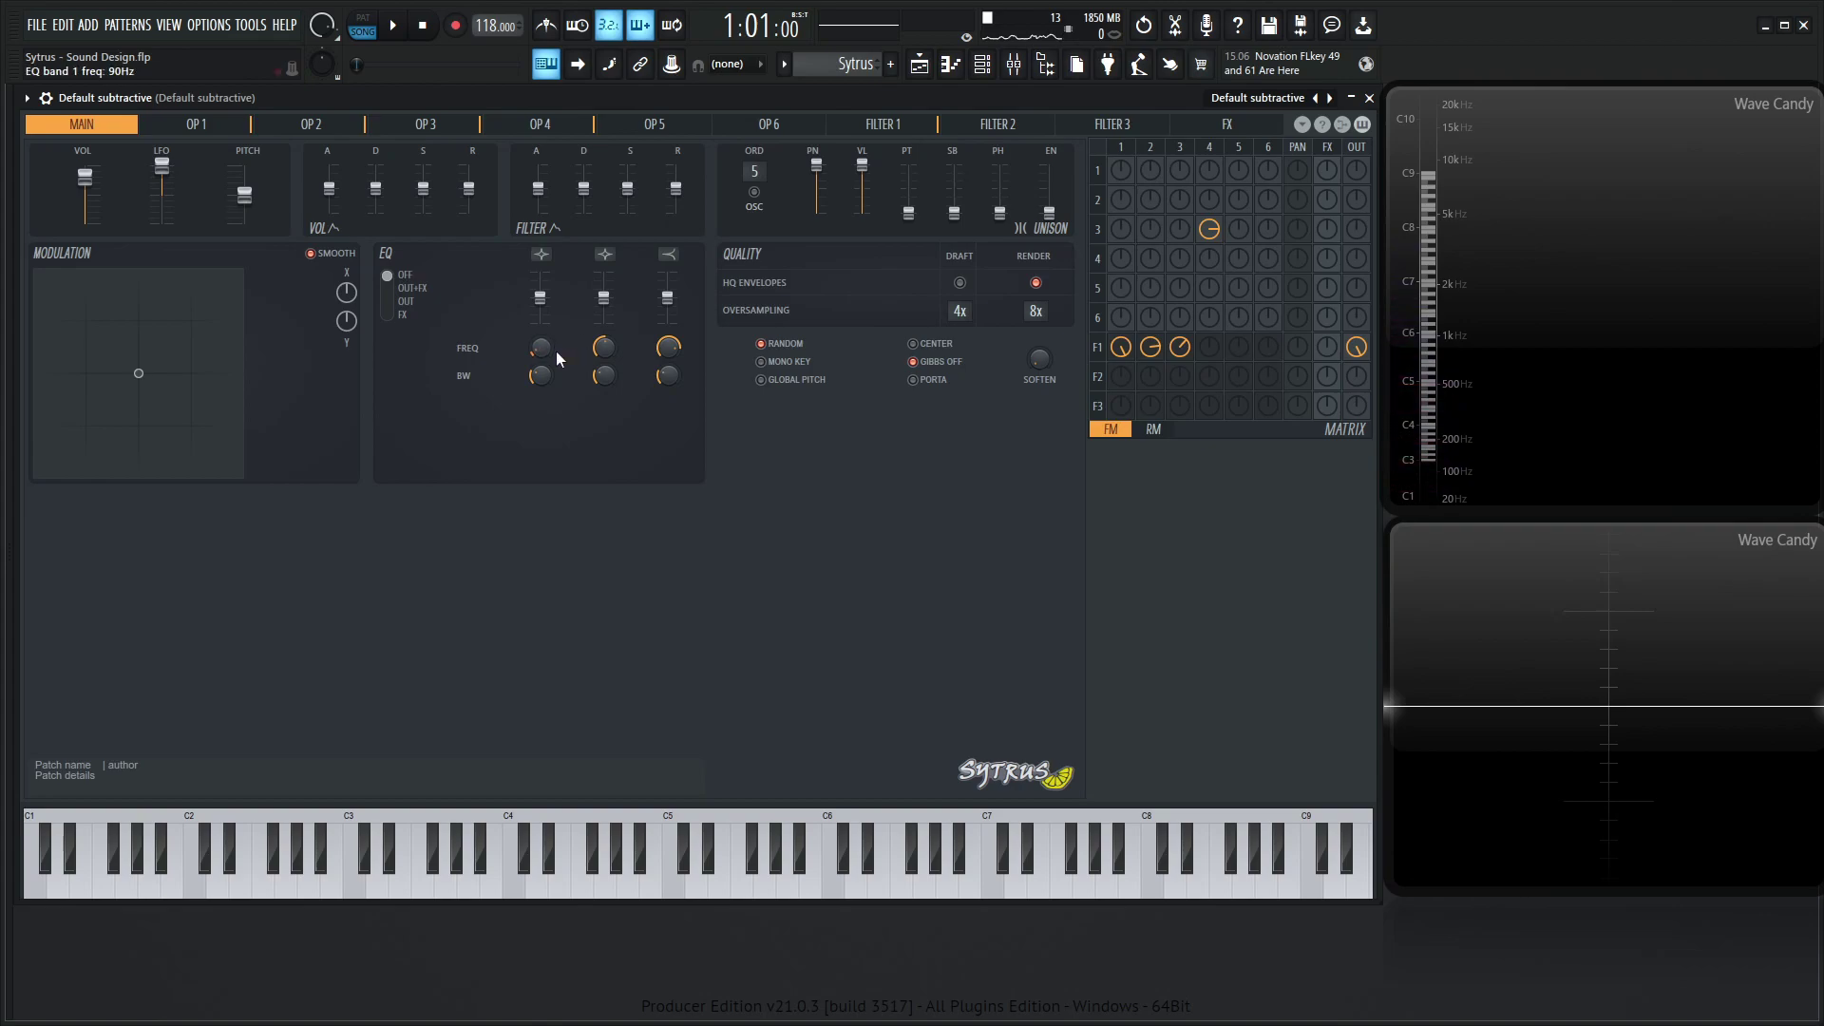
pyautogui.moveTo(542, 298); pyautogui.dragTo(542, 296)
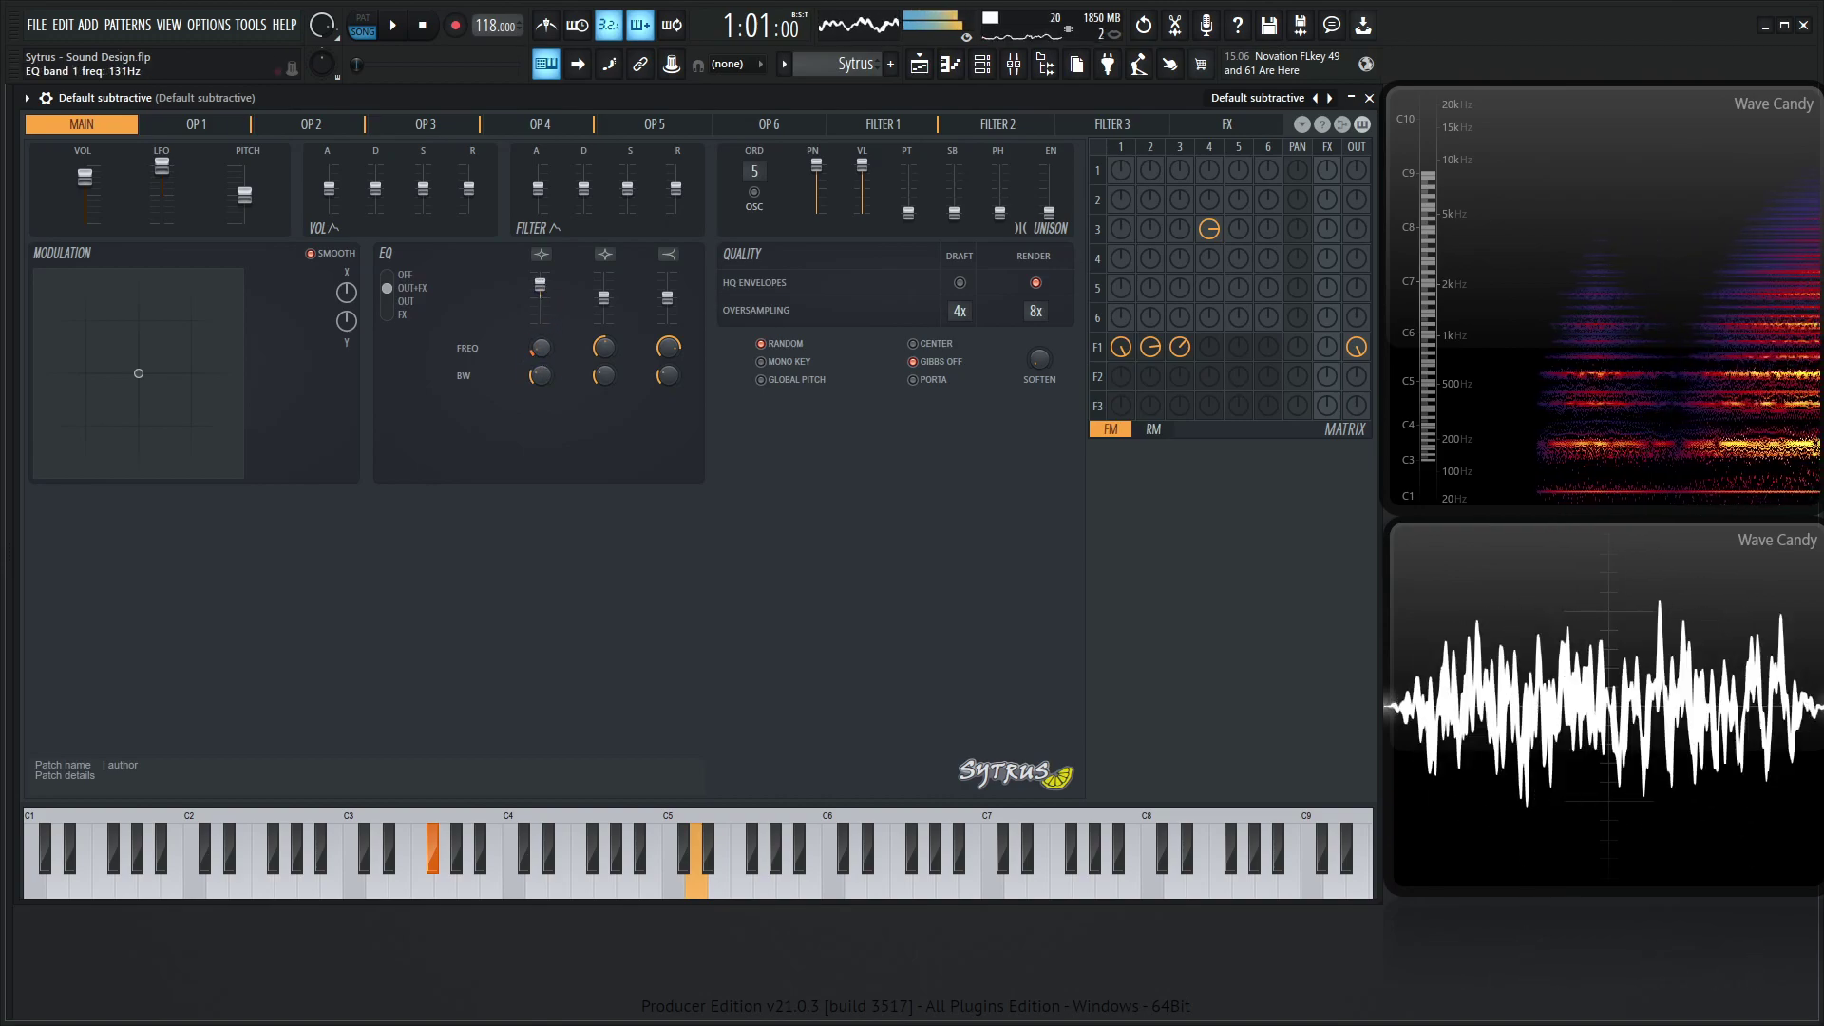
pyautogui.moveTo(542, 350); pyautogui.dragTo(542, 352)
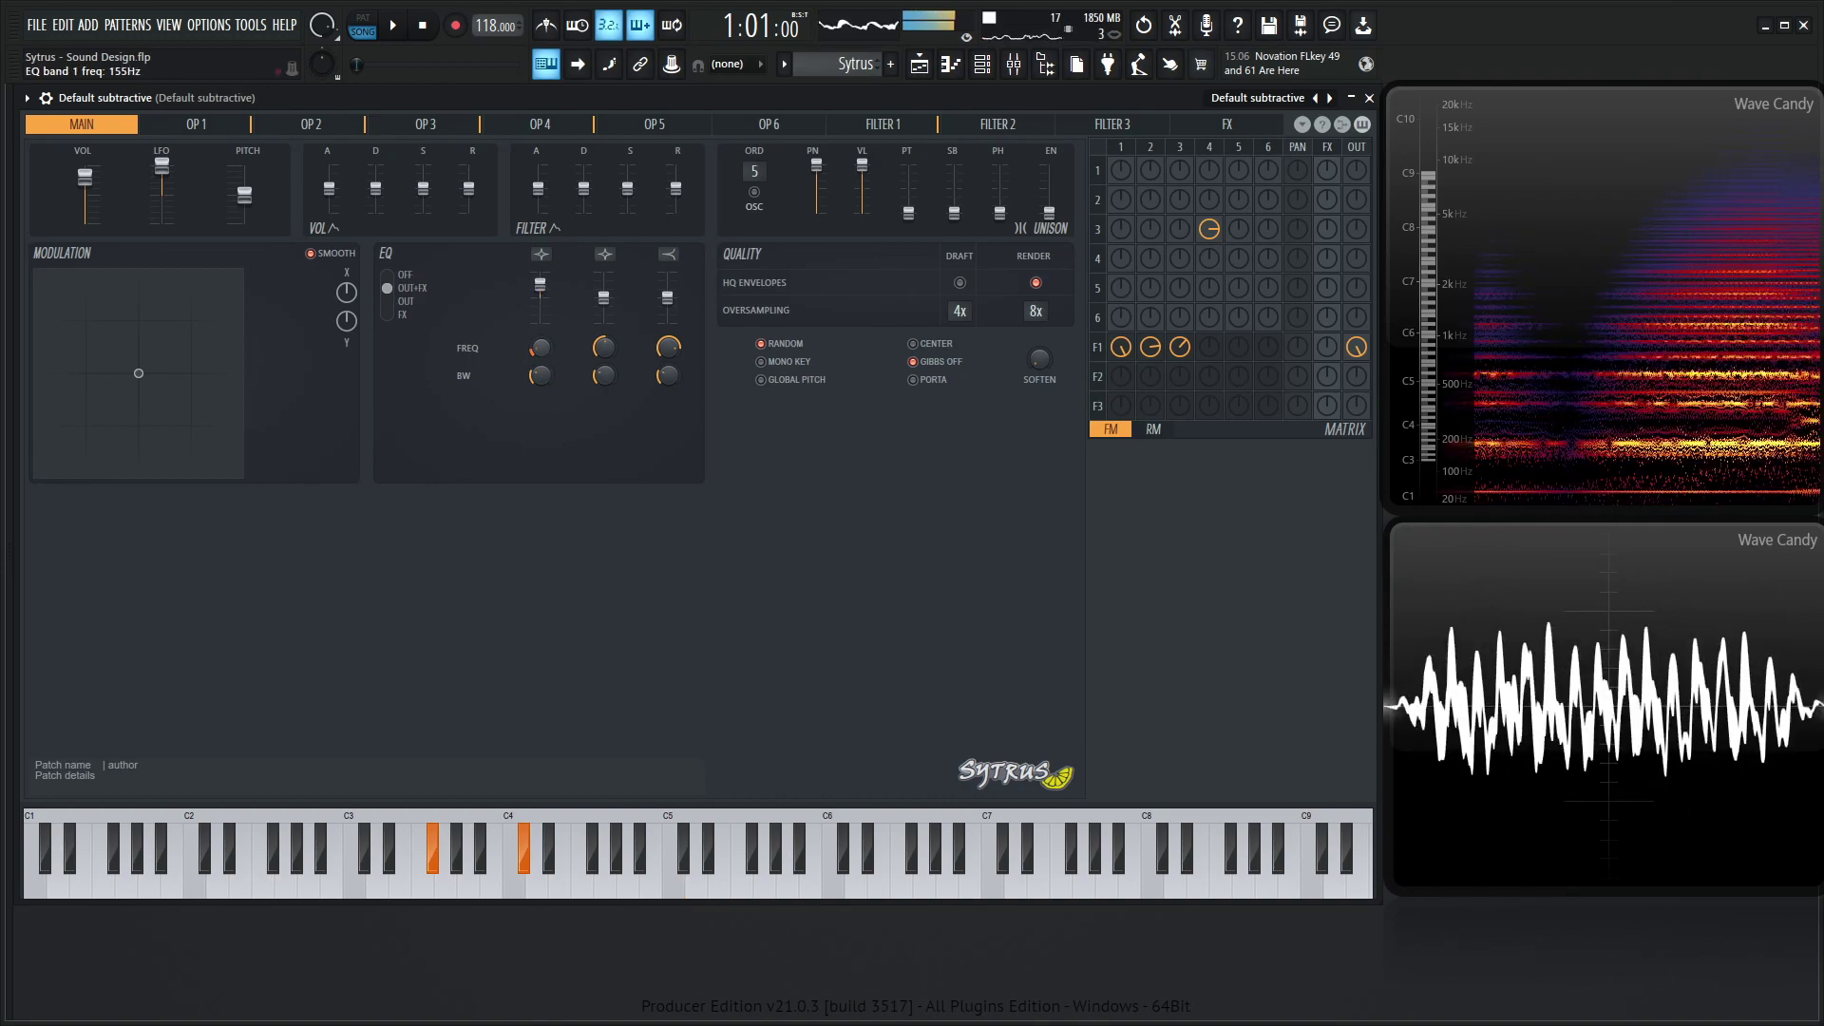
pyautogui.moveTo(540, 283); pyautogui.dragTo(540, 290)
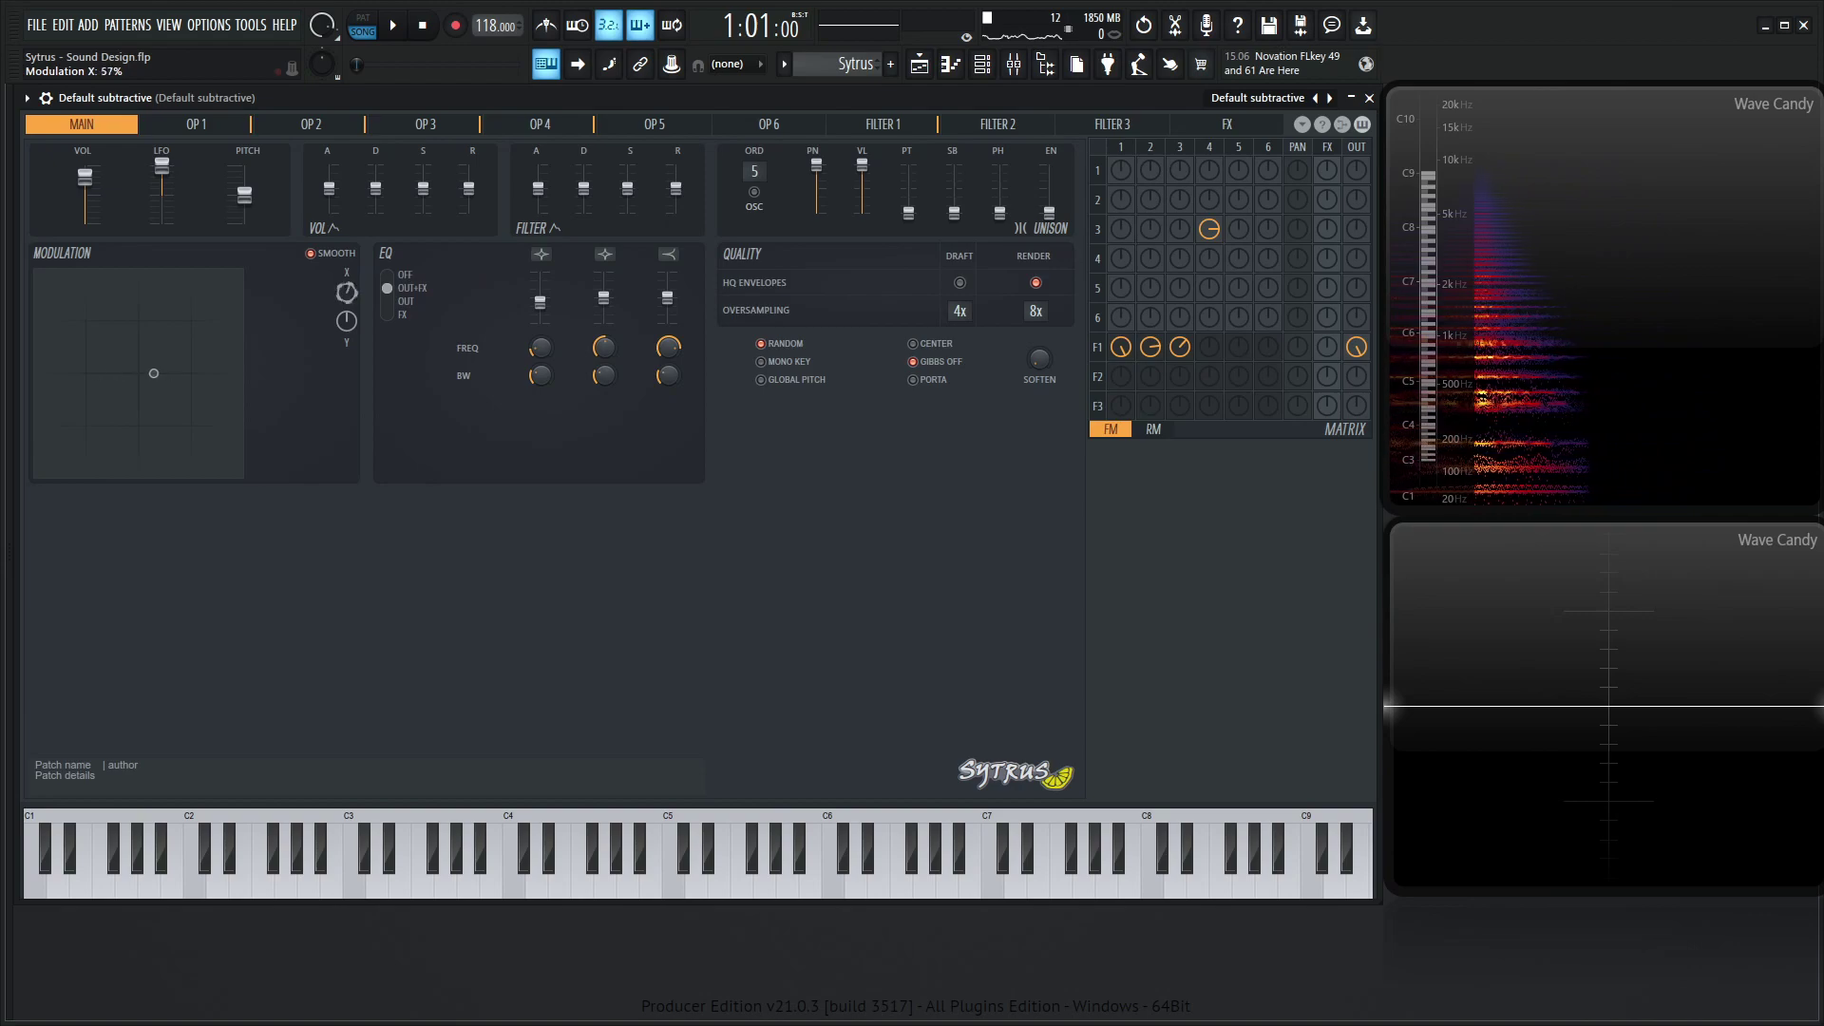
# Step: Map Modulation X to Filter 1's cutoff as a straight line rising from minimum to maximum, and set Modulation X slightly above centre
pyautogui.click(927, 131)
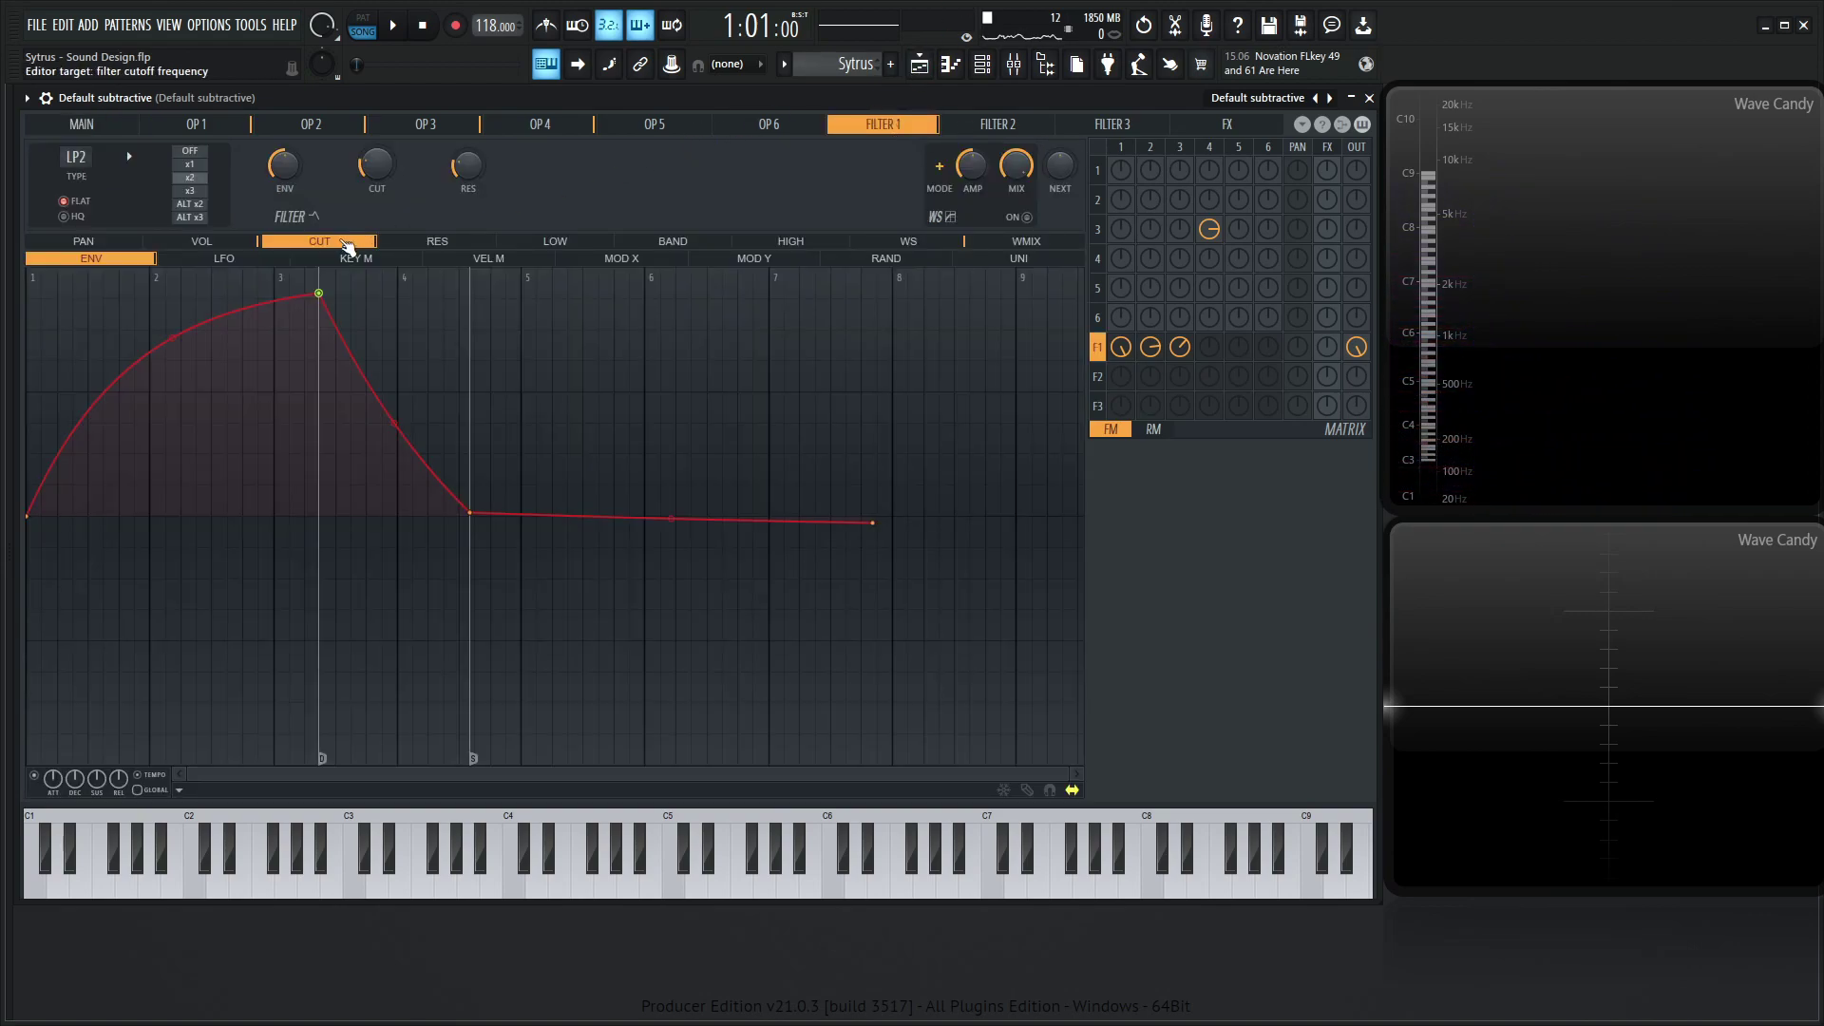
pyautogui.click(622, 258)
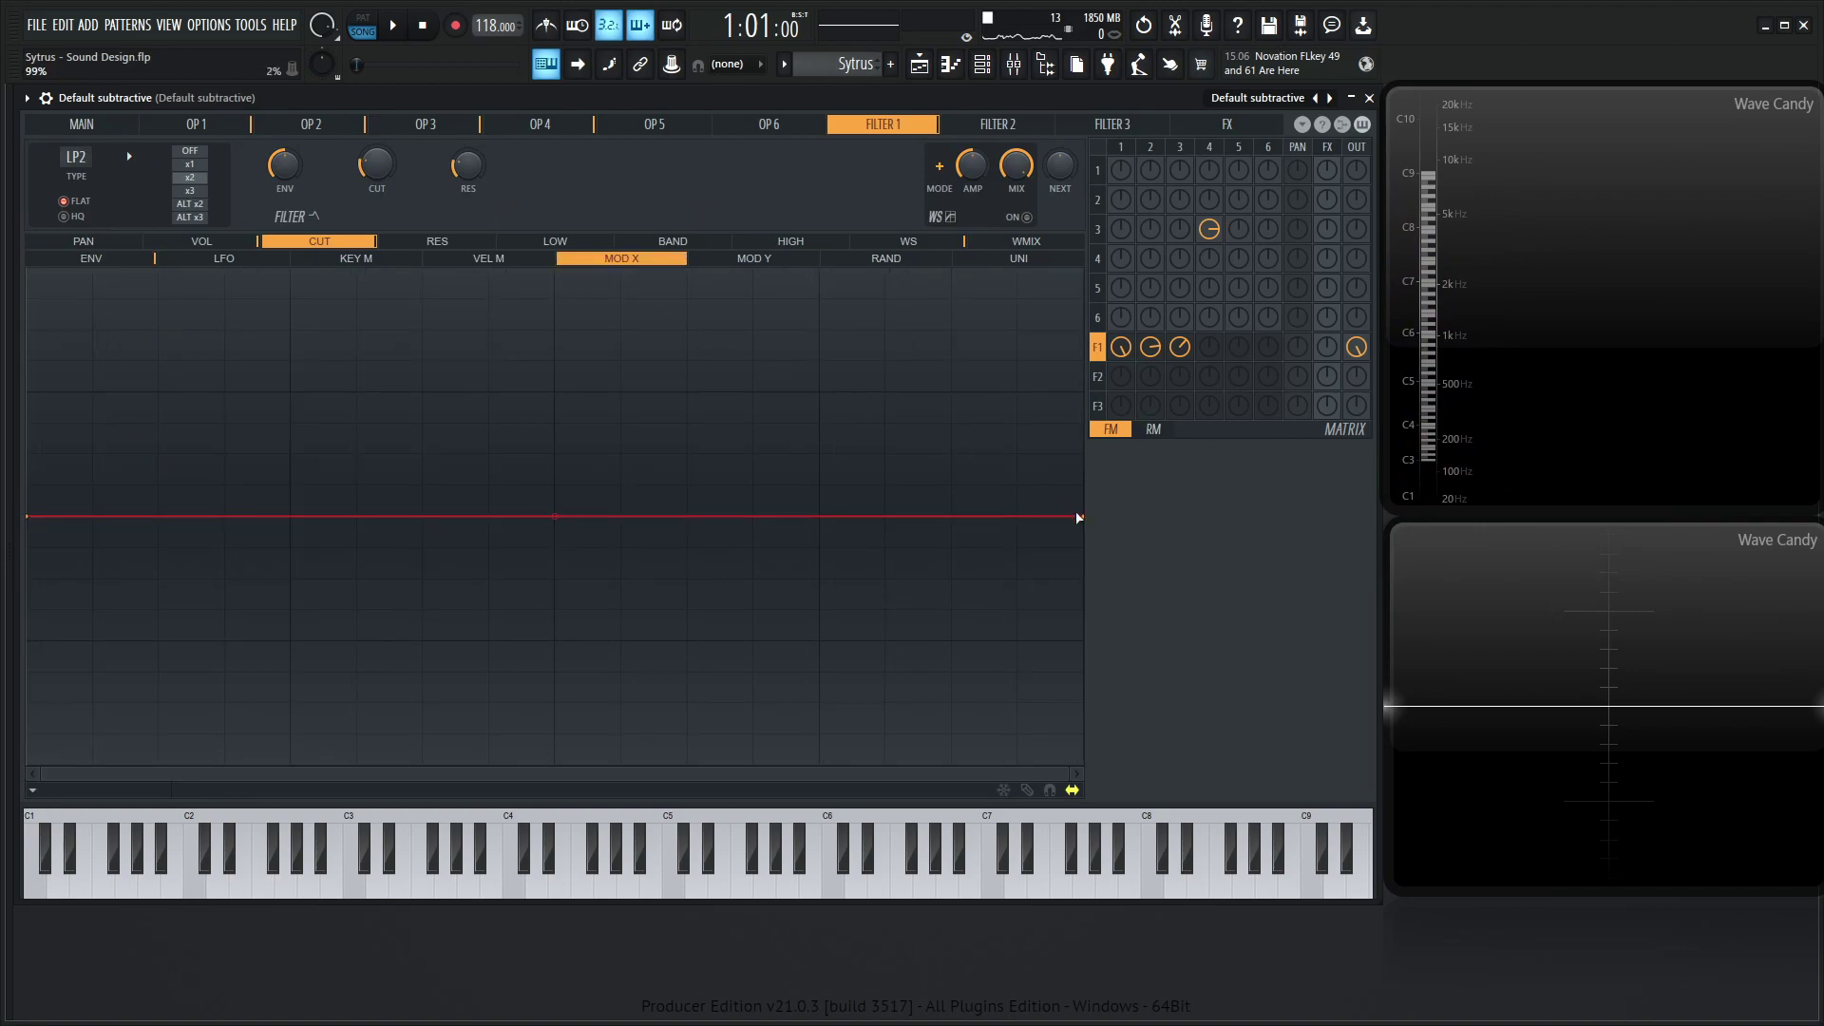
pyautogui.moveTo(1079, 518); pyautogui.dragTo(1083, 270)
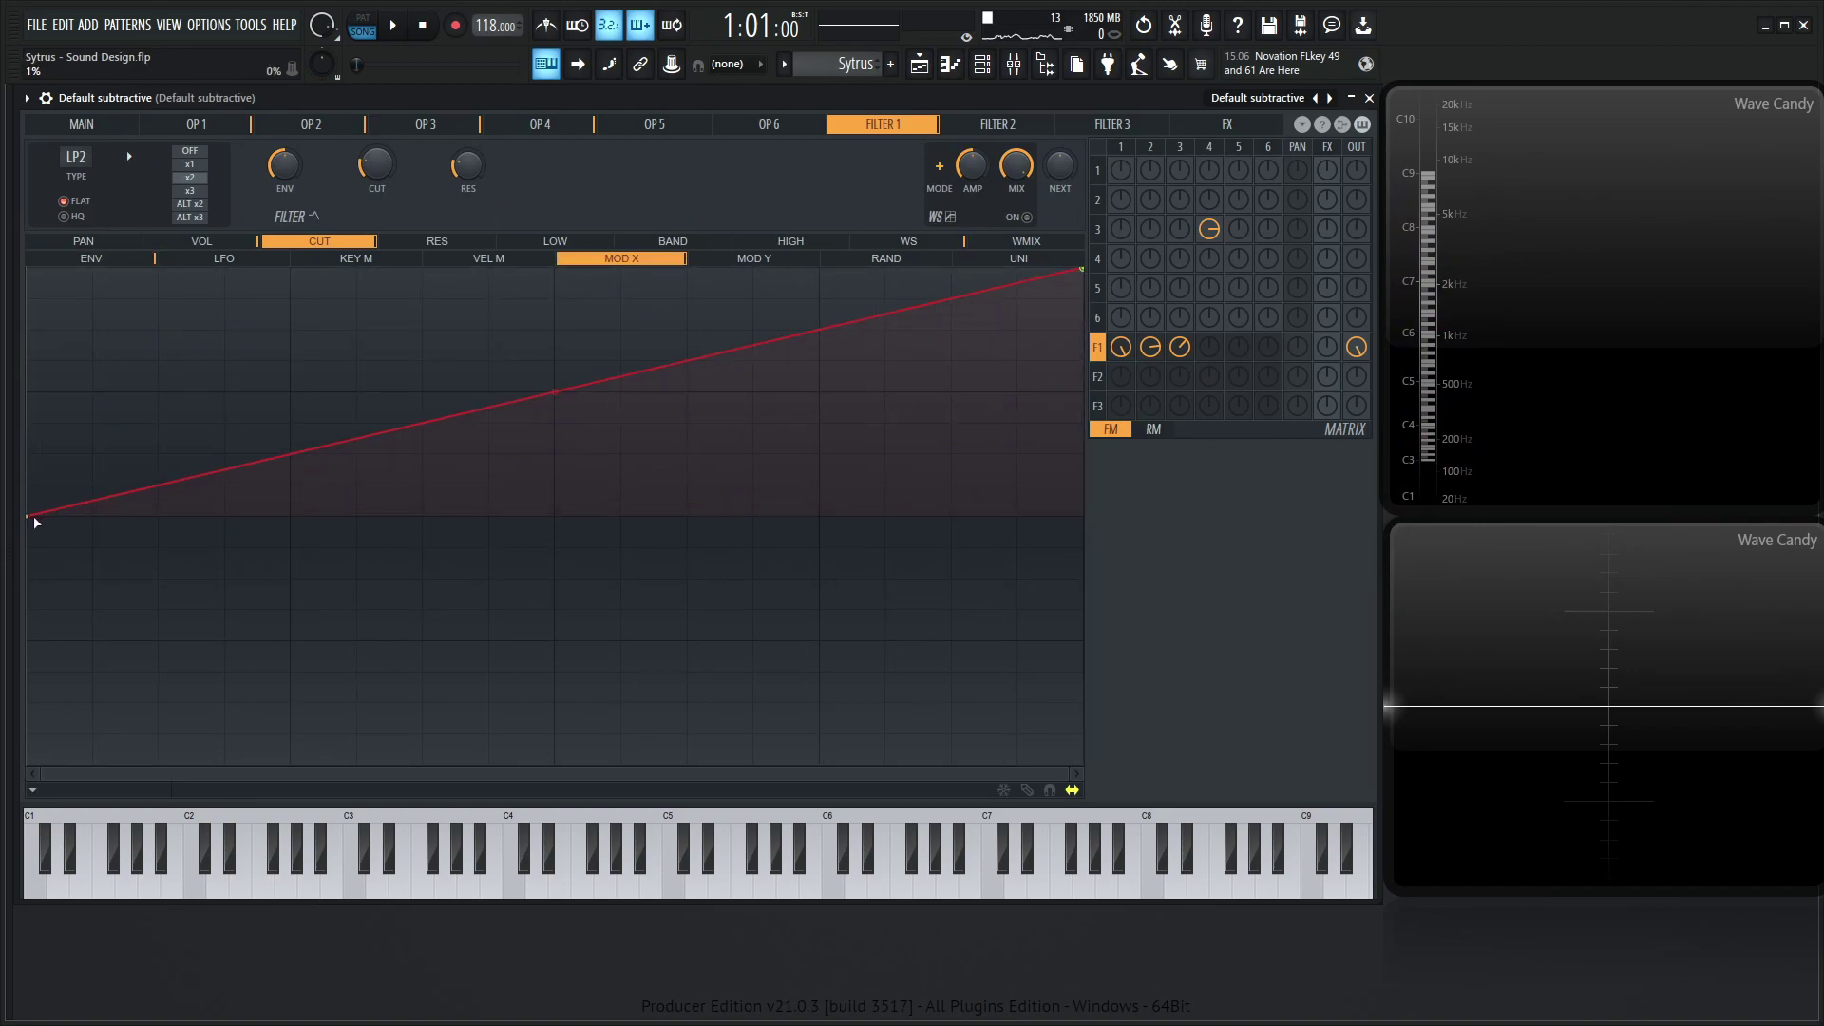
pyautogui.moveTo(37, 522); pyautogui.dragTo(32, 764)
pyautogui.click(95, 123)
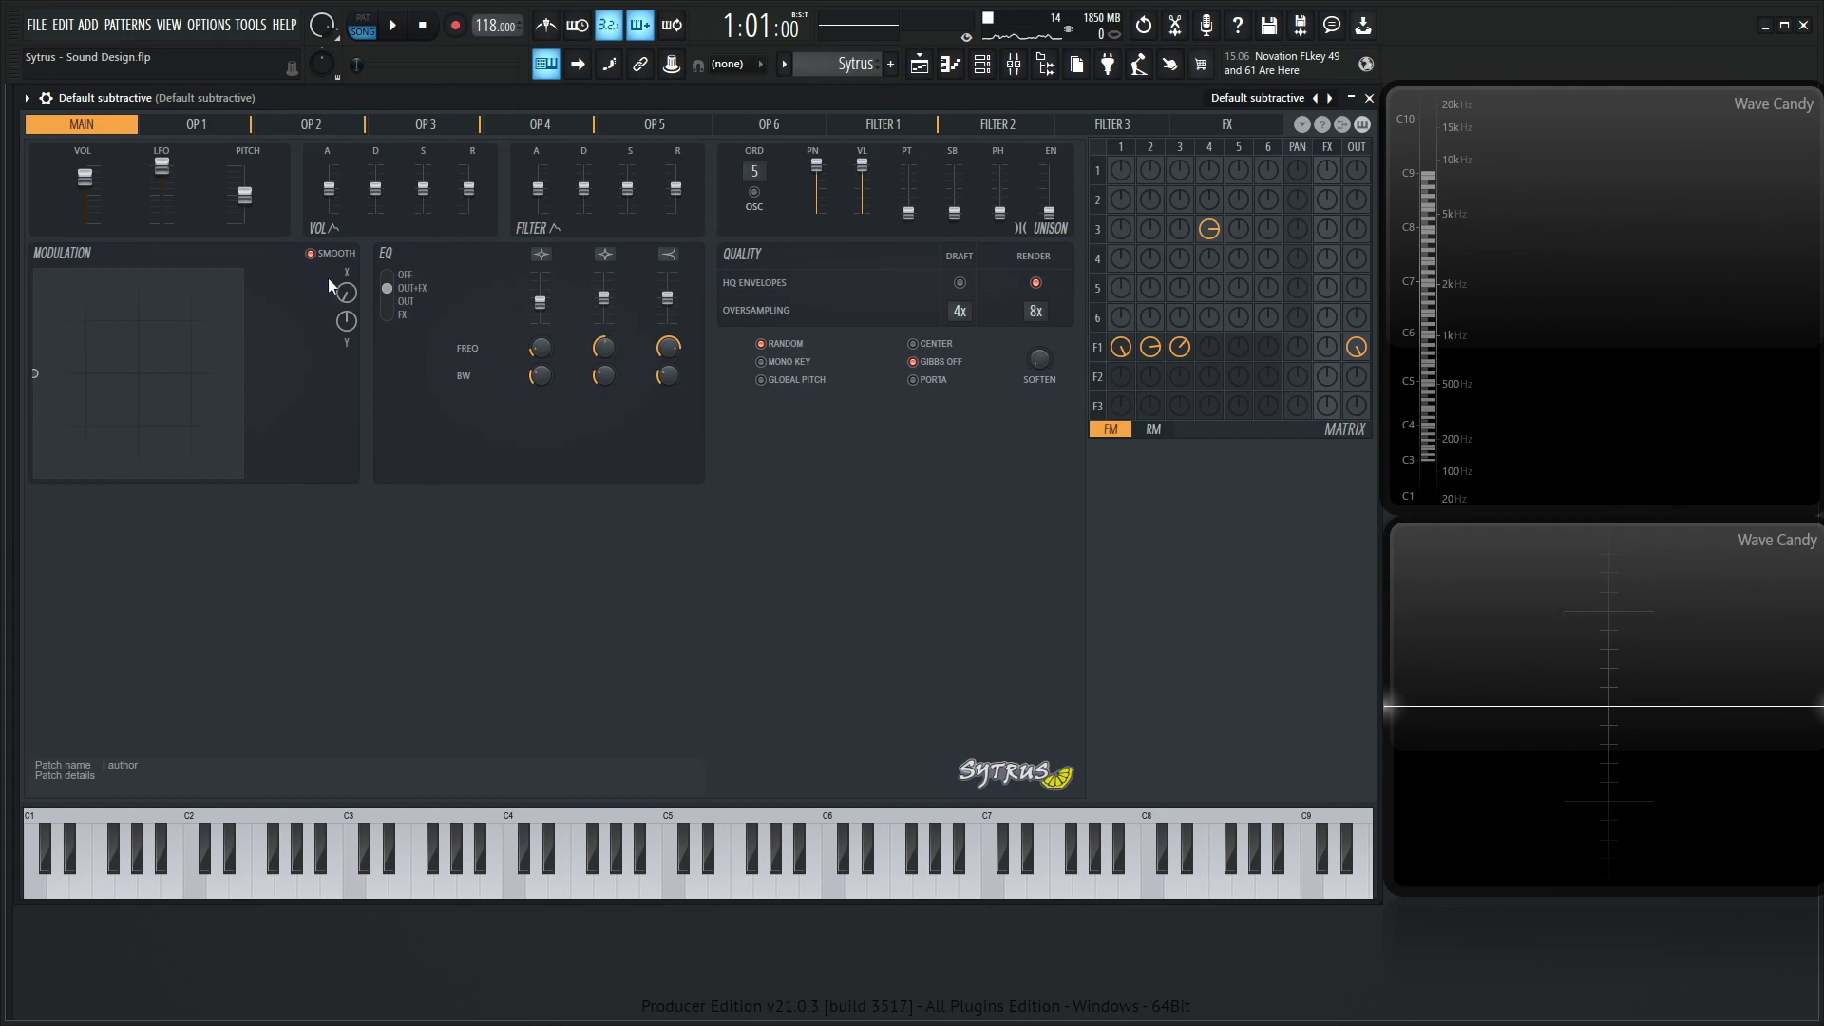
pyautogui.moveTo(345, 294)
pyautogui.mouseDown()
pyautogui.moveTo(346, 248)
pyautogui.moveTo(344, 311)
pyautogui.moveTo(348, 280)
pyautogui.mouseUp()
# Step: Map Modulation Y to Filter 1's resonance as a straight line rising from minimum to maximum
pyautogui.click(850, 127)
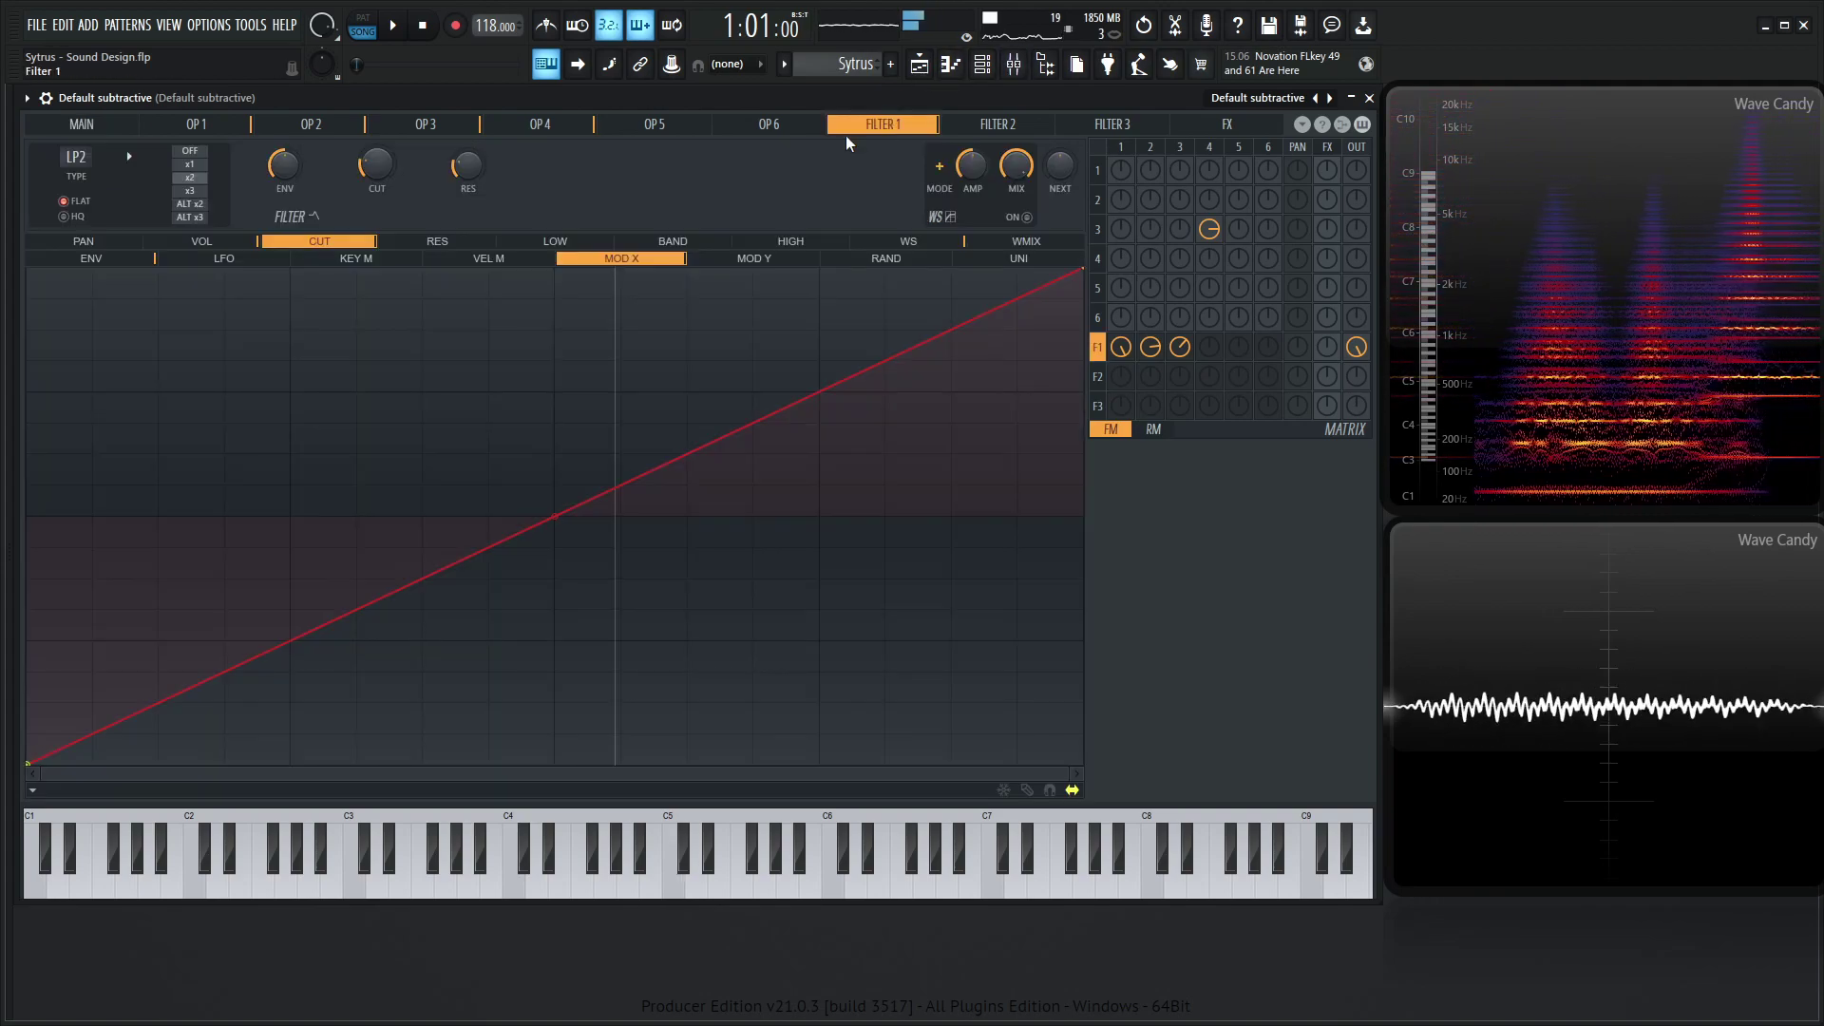
pyautogui.click(482, 245)
pyautogui.click(741, 259)
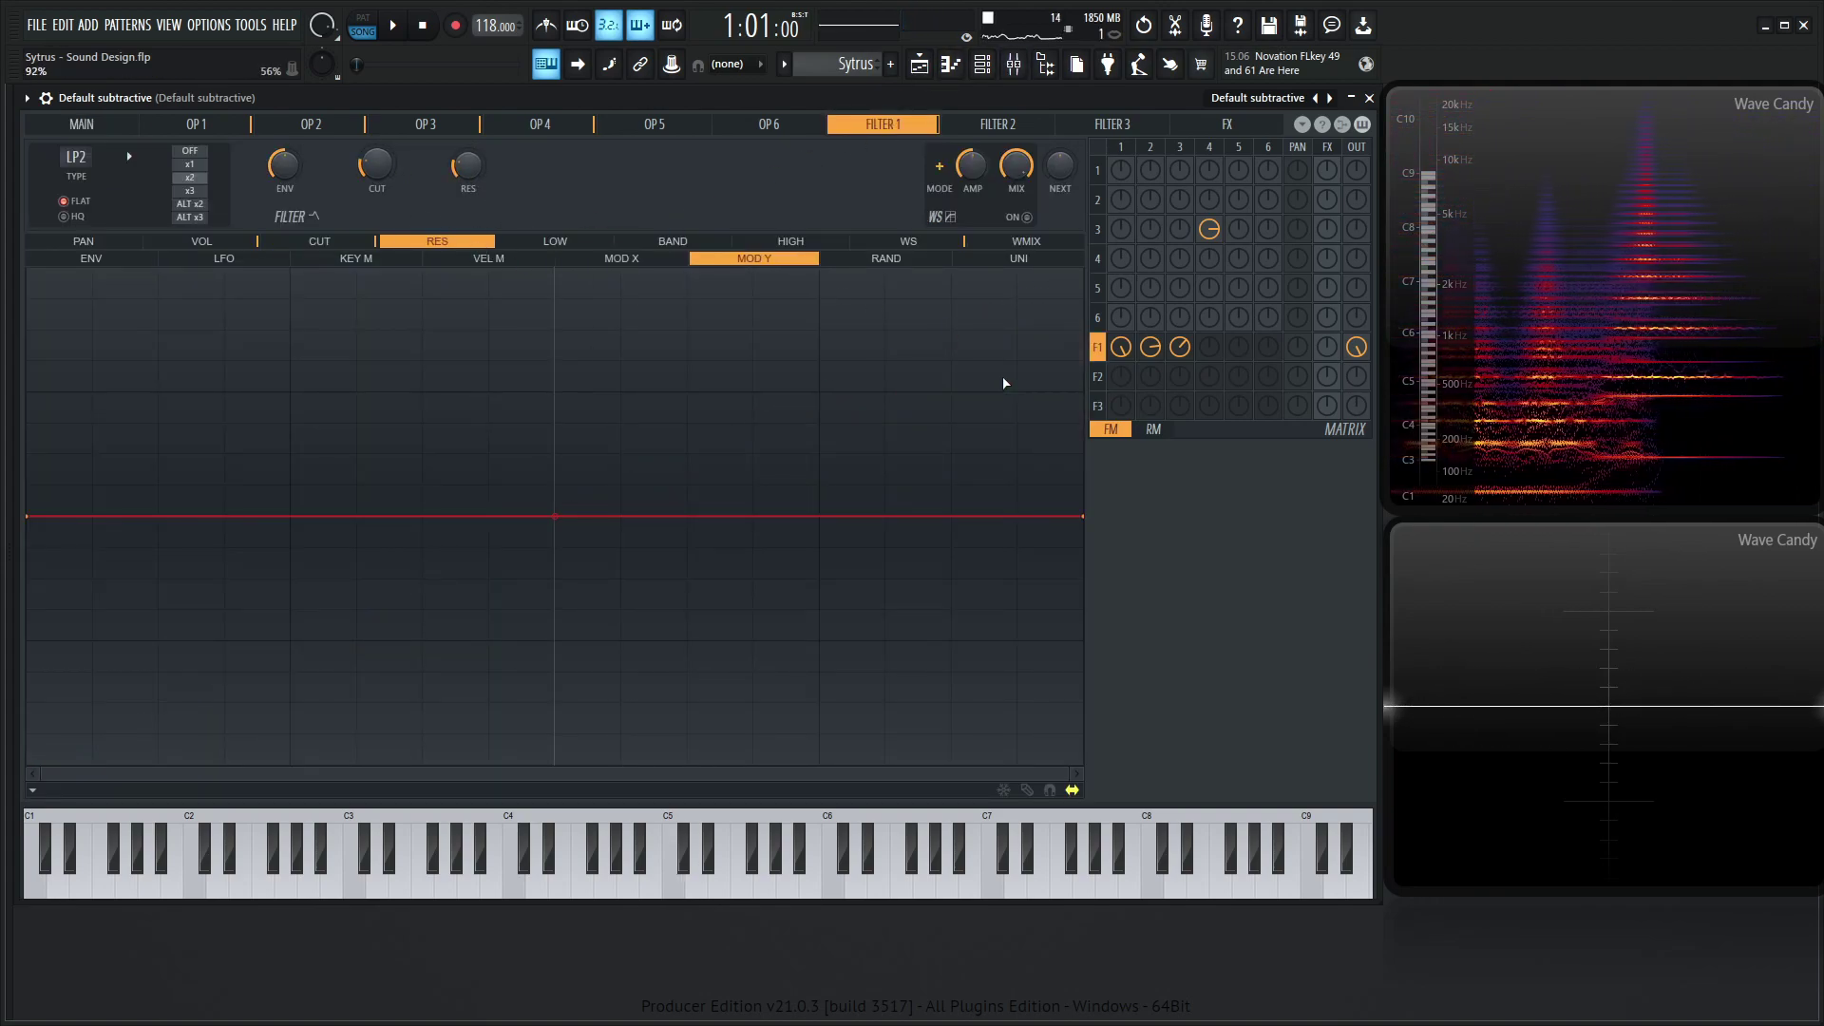
pyautogui.moveTo(1080, 516); pyautogui.dragTo(1082, 209)
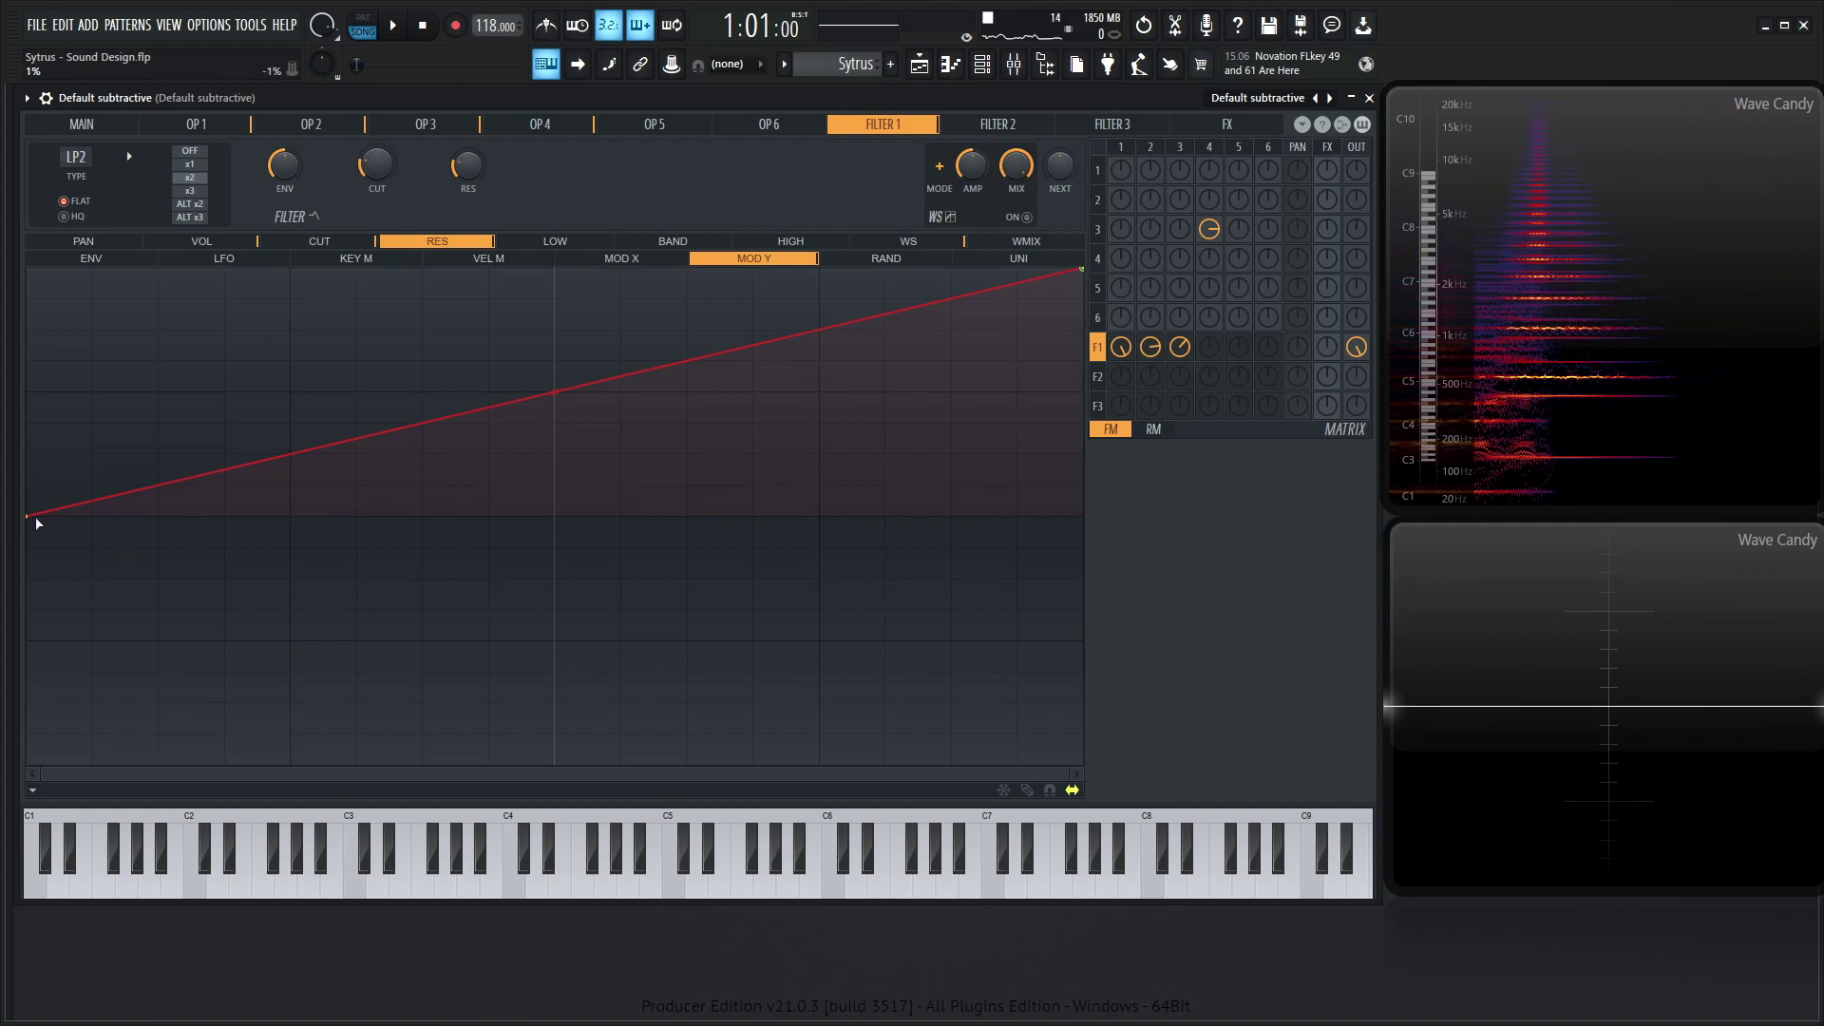
pyautogui.moveTo(28, 516); pyautogui.dragTo(28, 763)
# Step: Sweep the XY modulation point across its range to audition cutoff and resonance, leaving it near the centre
pyautogui.click(81, 124)
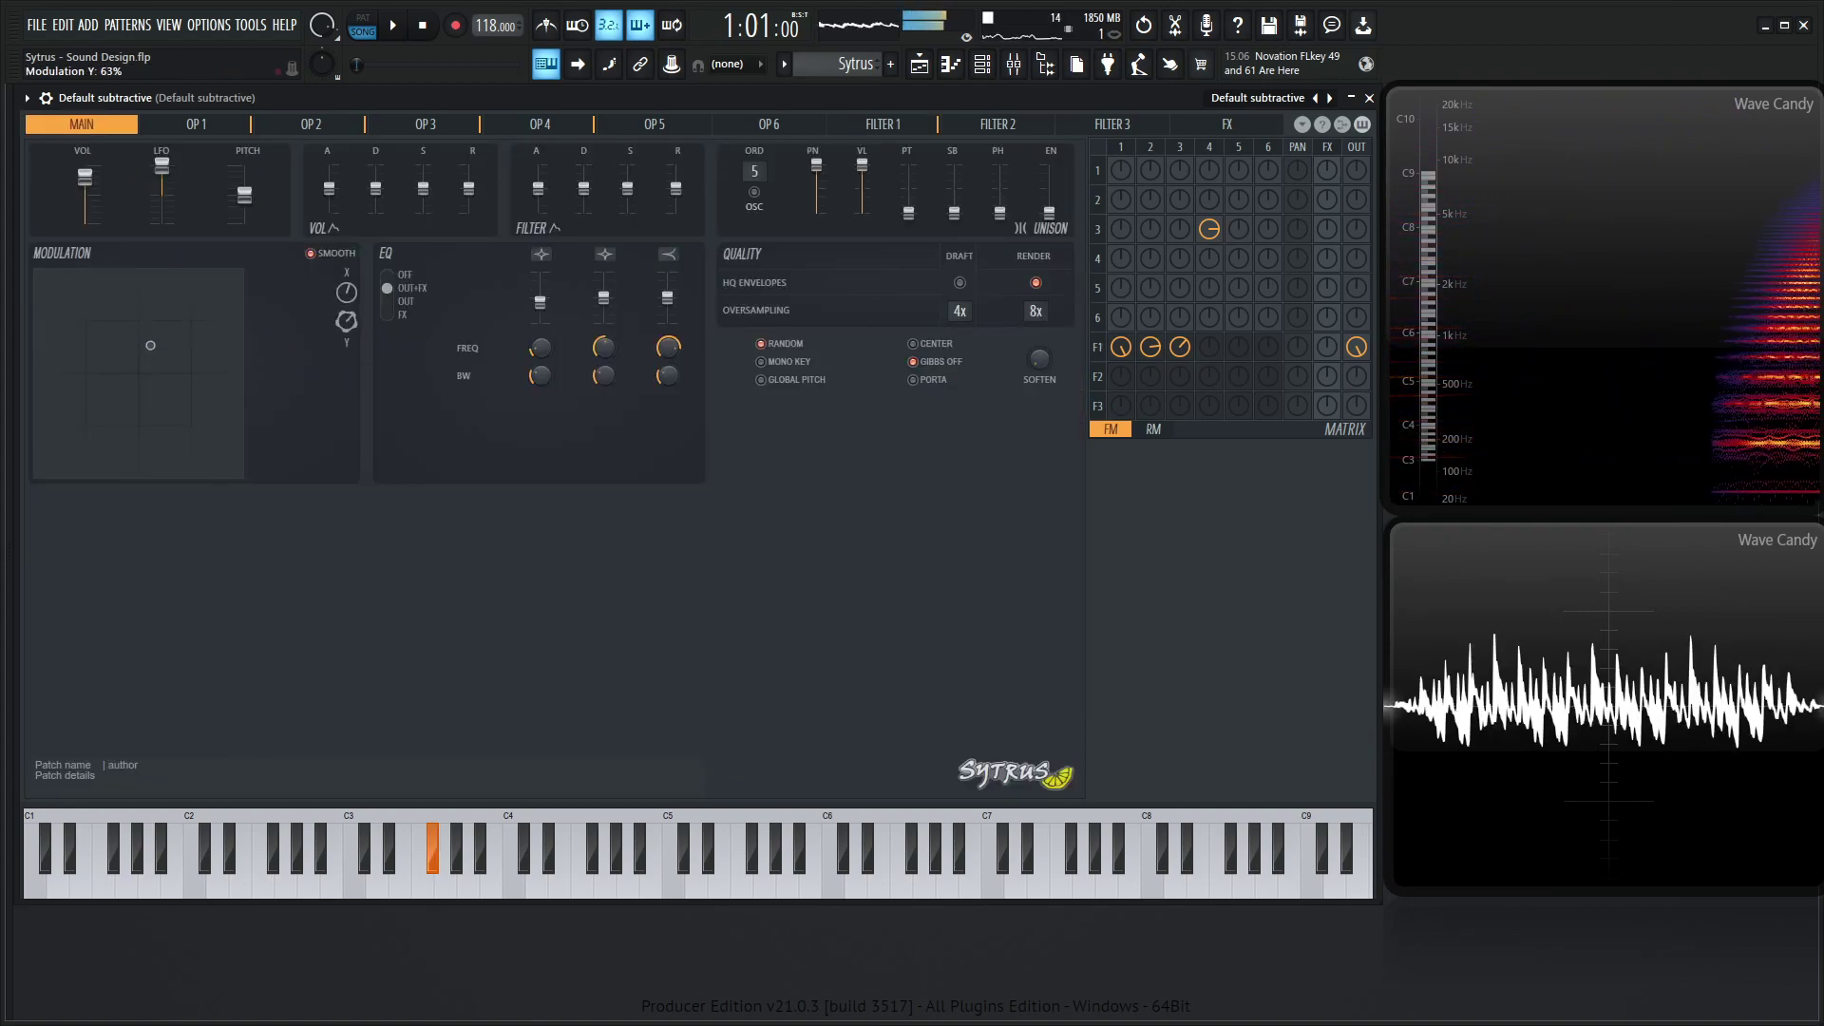
pyautogui.moveTo(56, 332); pyautogui.dragTo(56, 418)
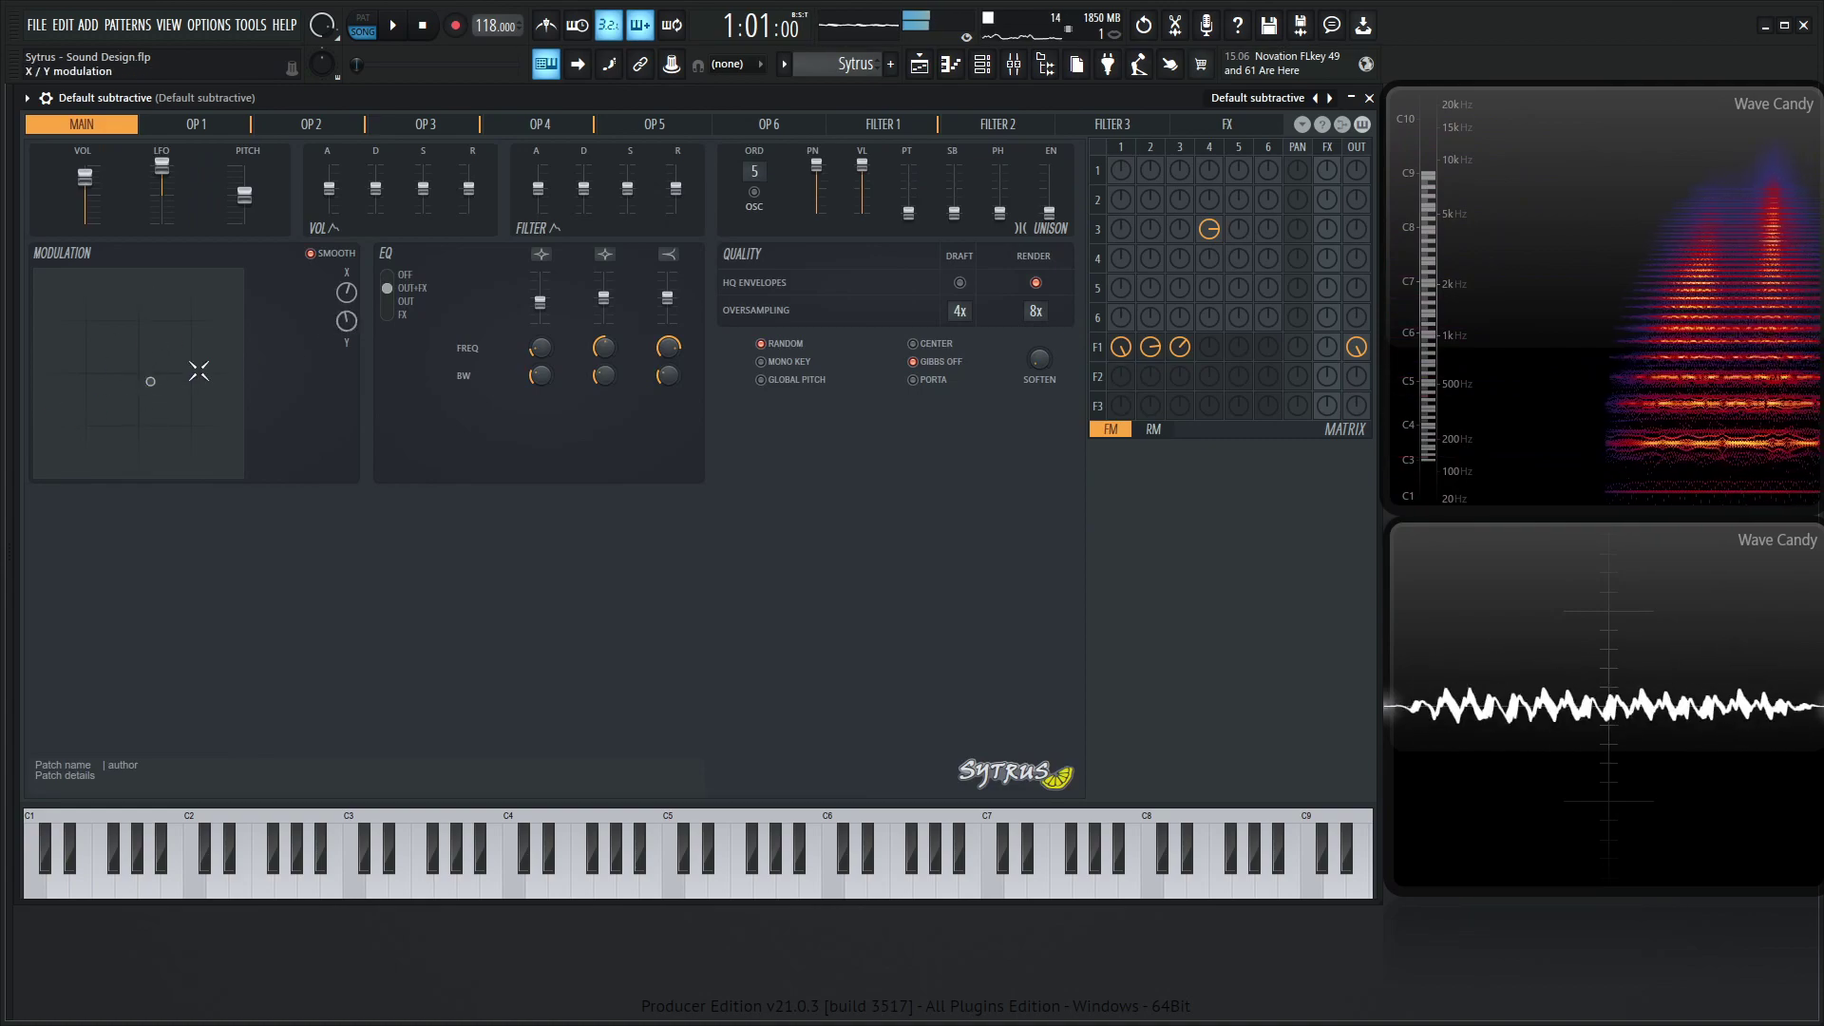
pyautogui.moveTo(158, 388); pyautogui.dragTo(156, 309)
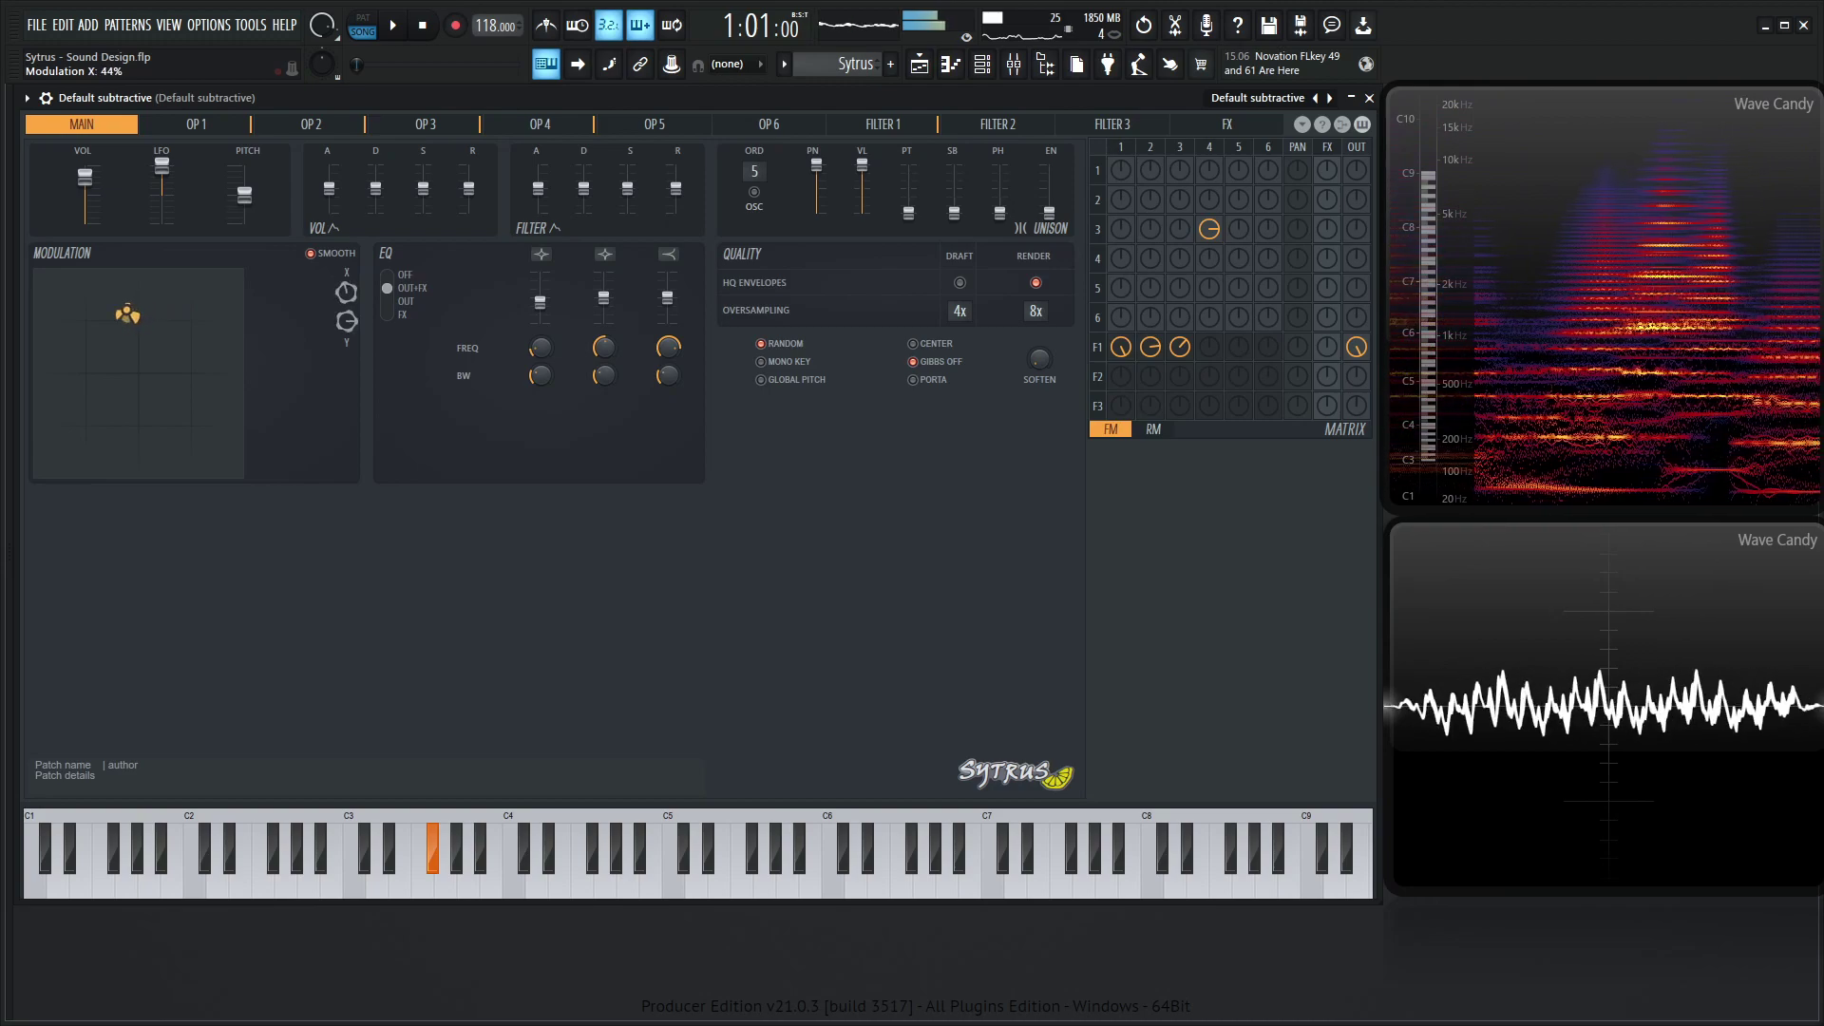
pyautogui.moveTo(113, 346)
pyautogui.mouseDown()
pyautogui.moveTo(166, 301)
pyautogui.moveTo(114, 410)
pyautogui.moveTo(149, 406)
pyautogui.moveTo(186, 373)
pyautogui.moveTo(198, 311)
pyautogui.moveTo(153, 325)
pyautogui.moveTo(134, 370)
pyautogui.mouseUp()
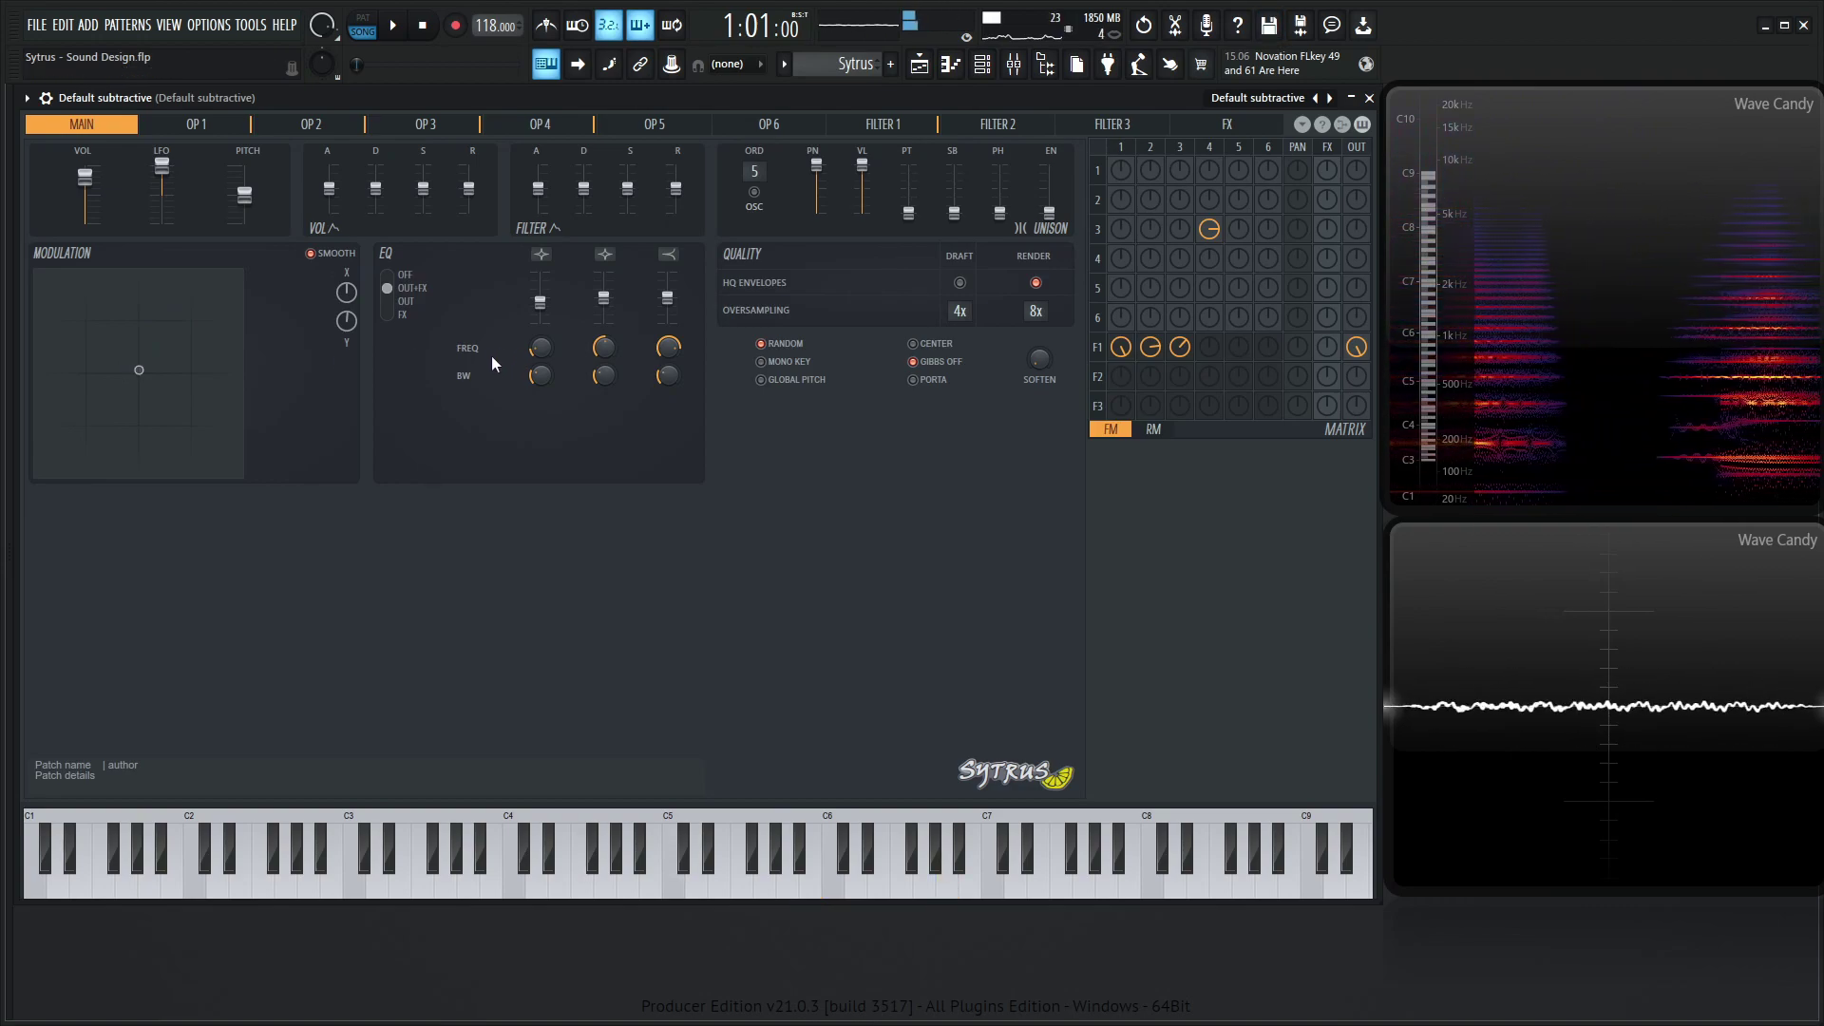
# Step: Send Filter 1 to the effects at about 68% and apply the Modulation chorus preset
pyautogui.click(1257, 132)
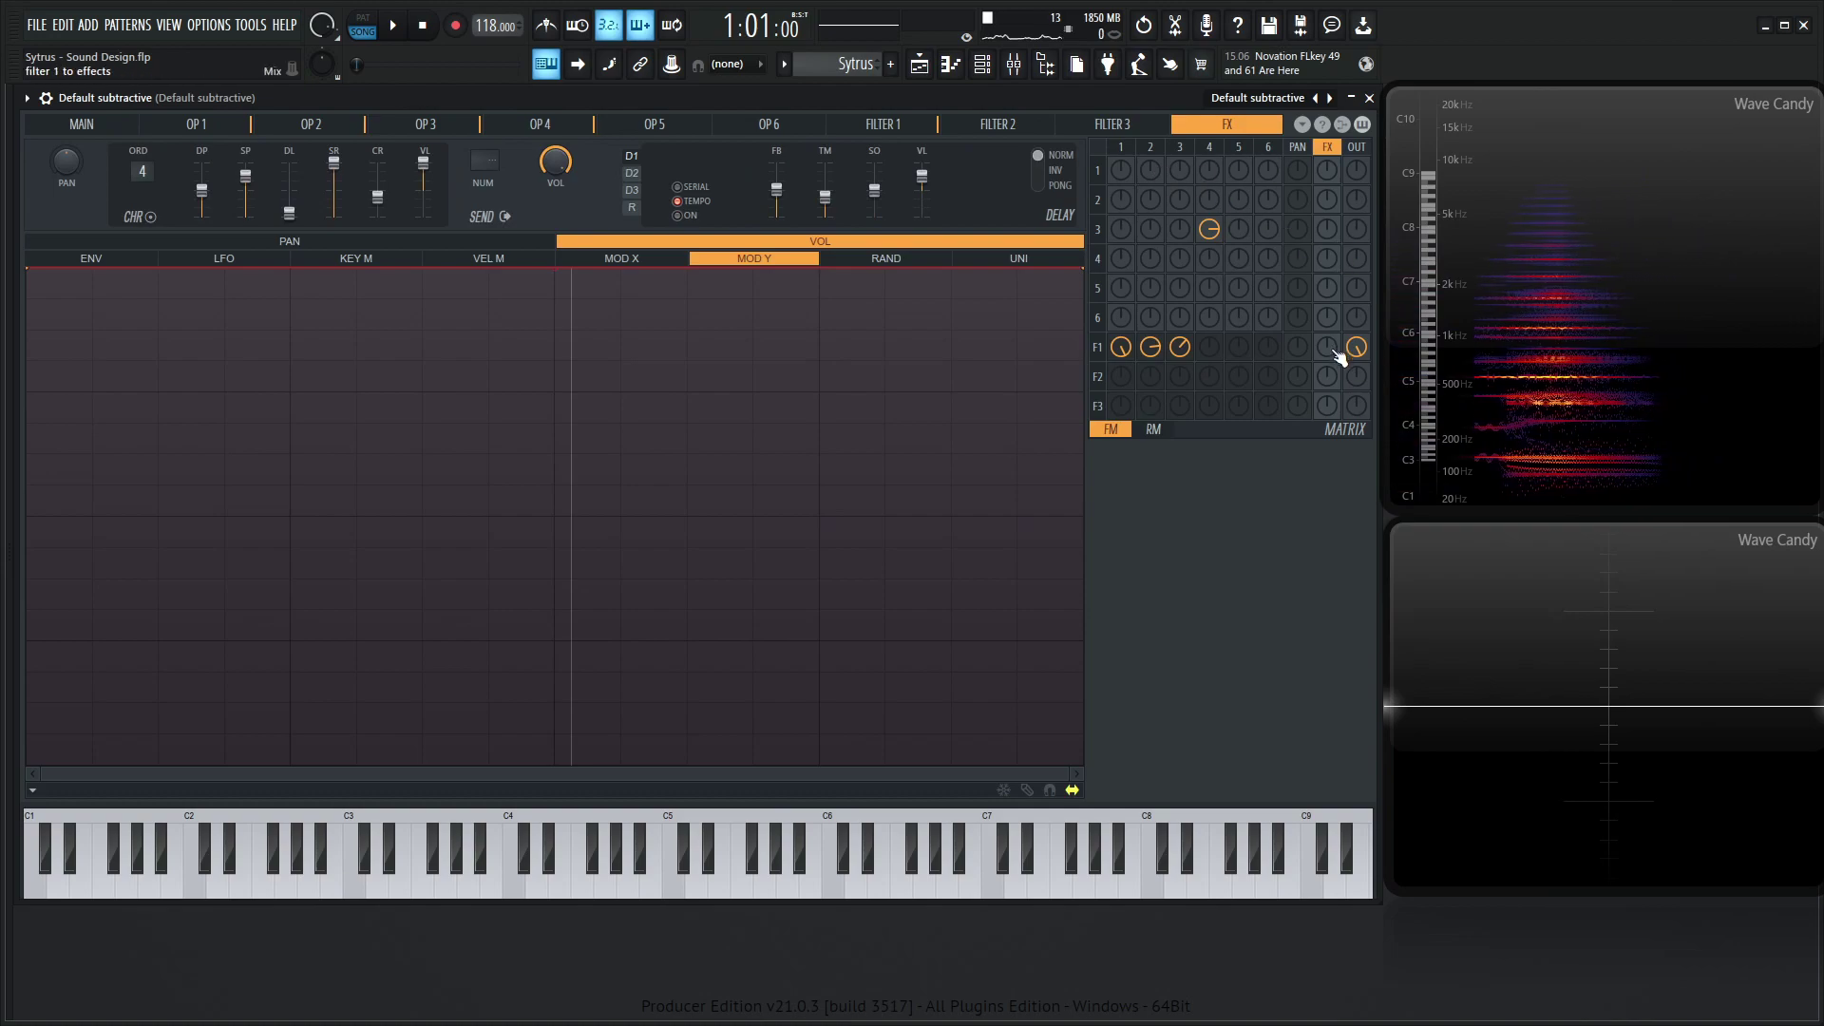
pyautogui.moveTo(1327, 347); pyautogui.dragTo(1327, 309)
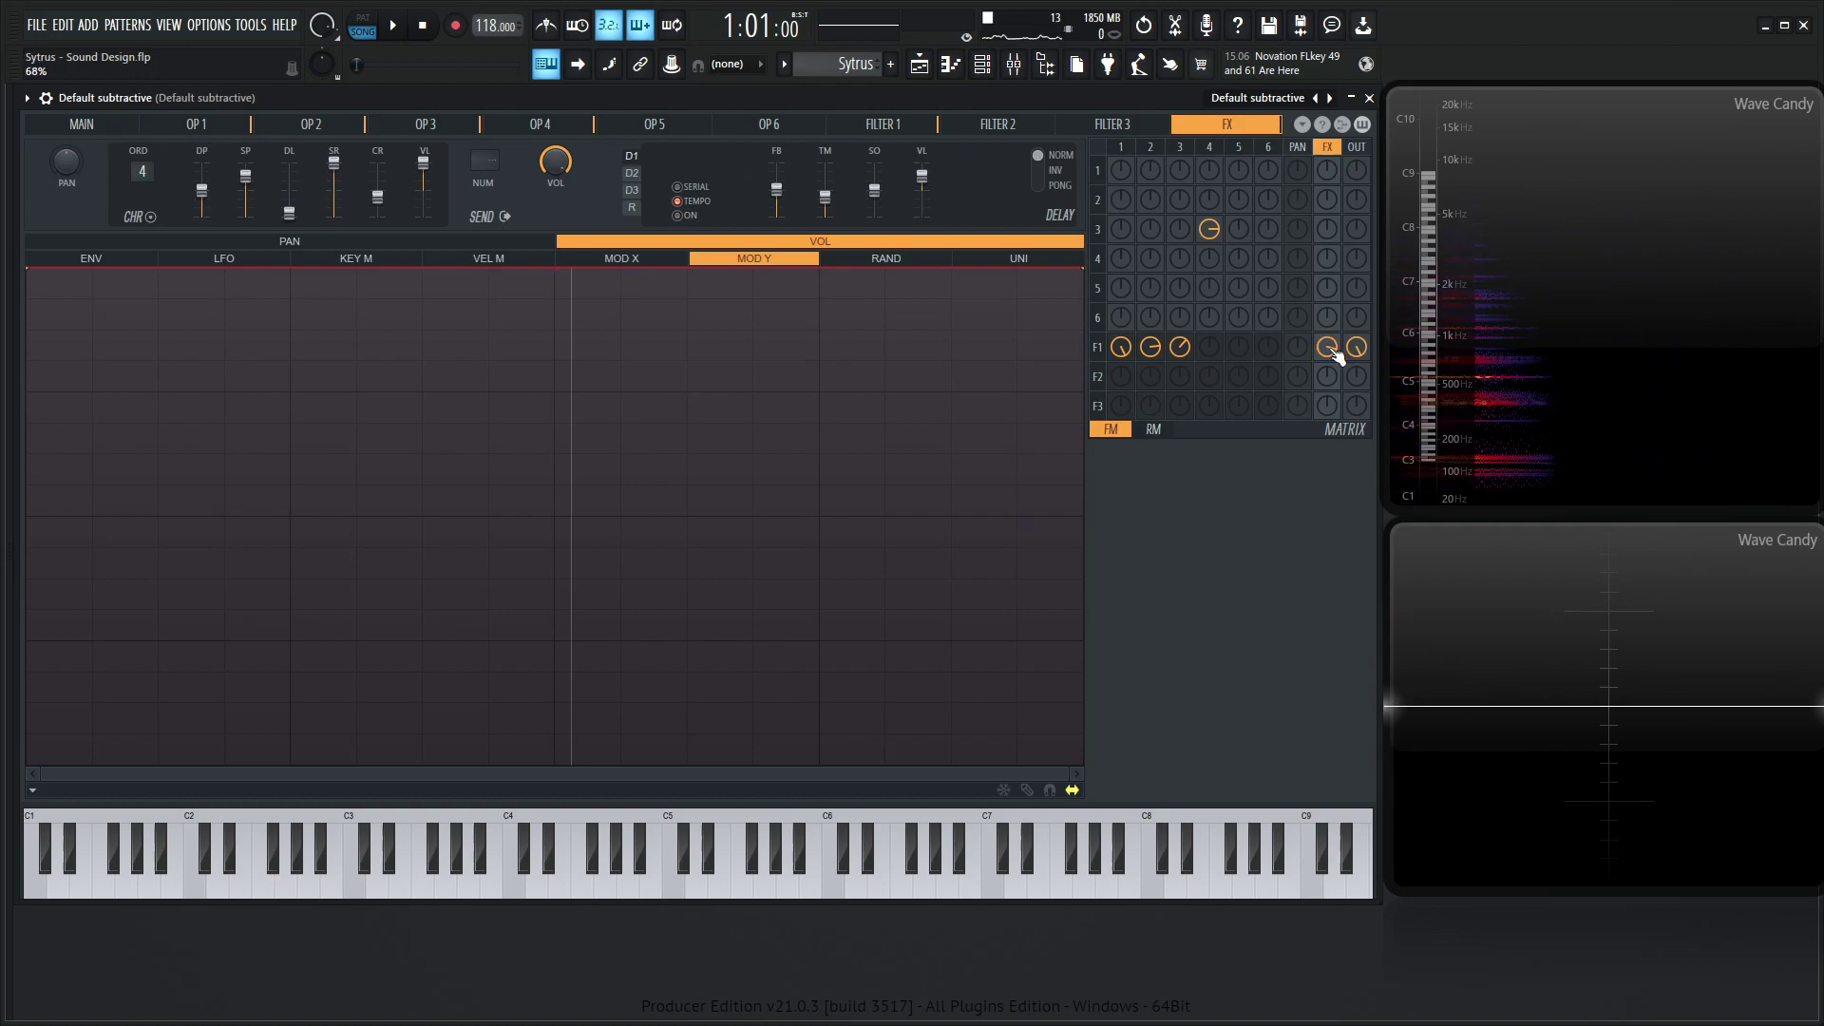
pyautogui.click(1303, 125)
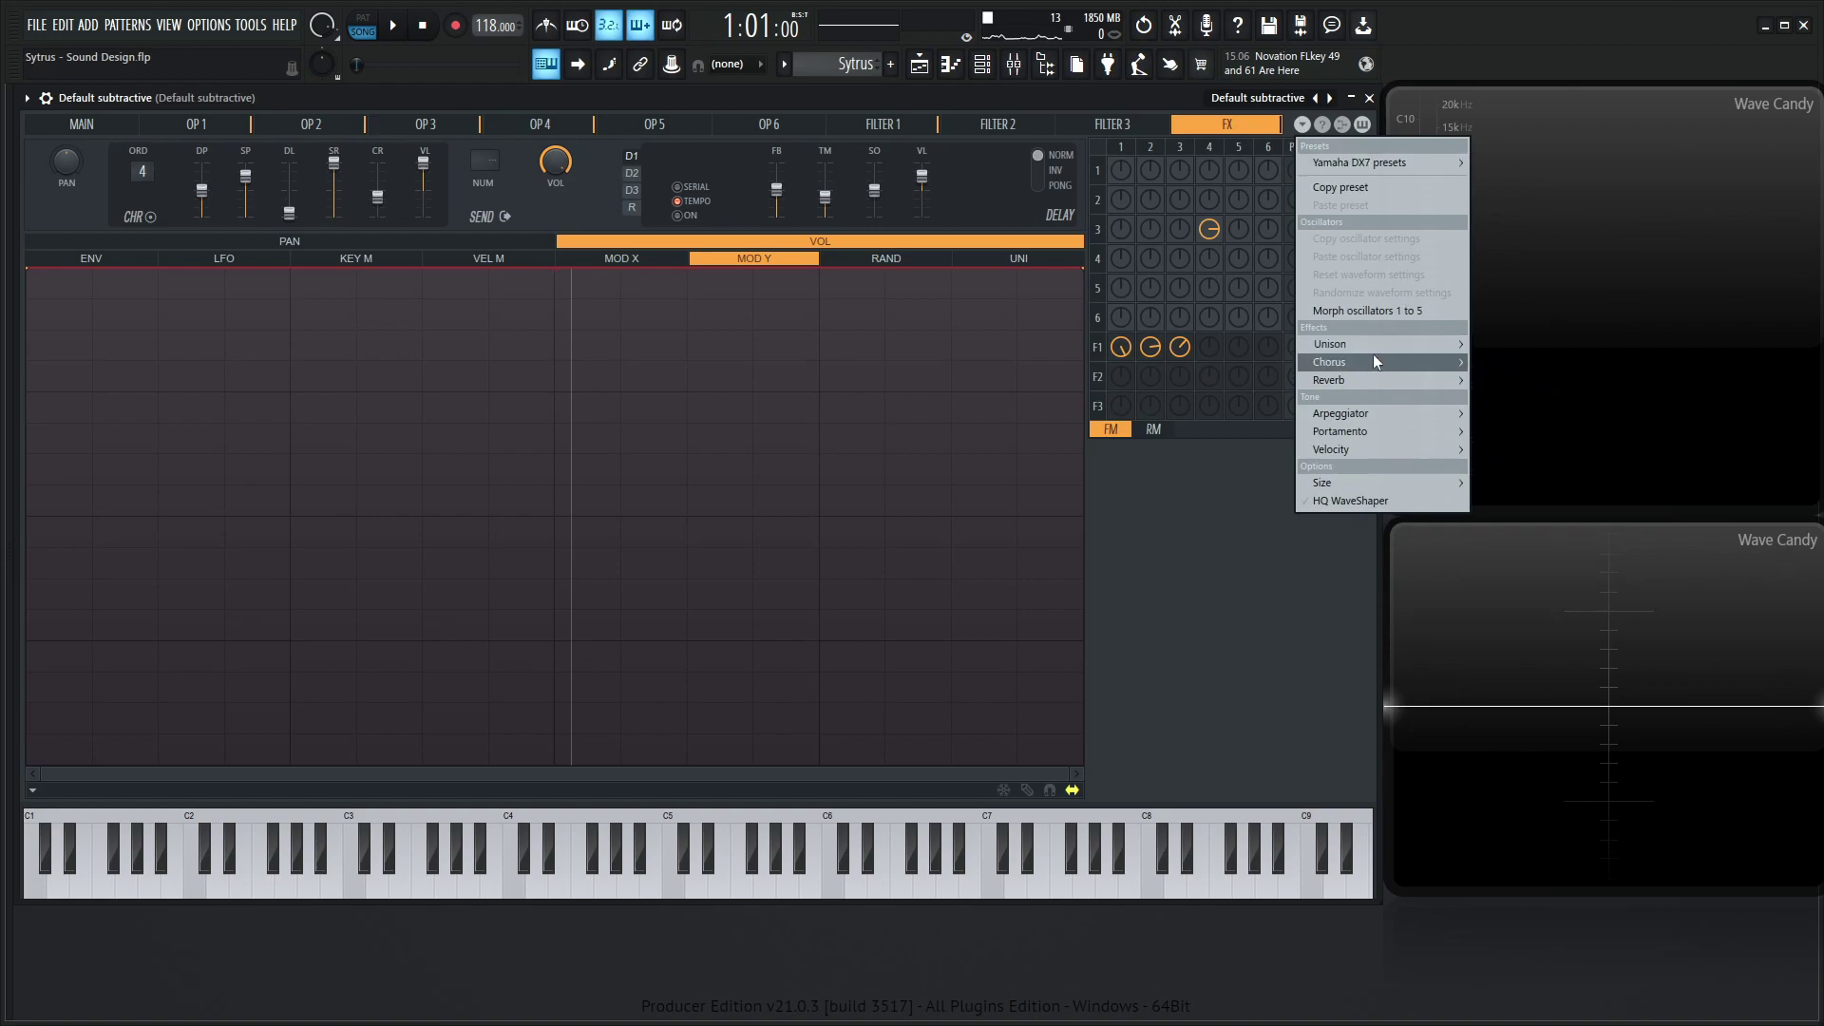
pyautogui.moveTo(1375, 366)
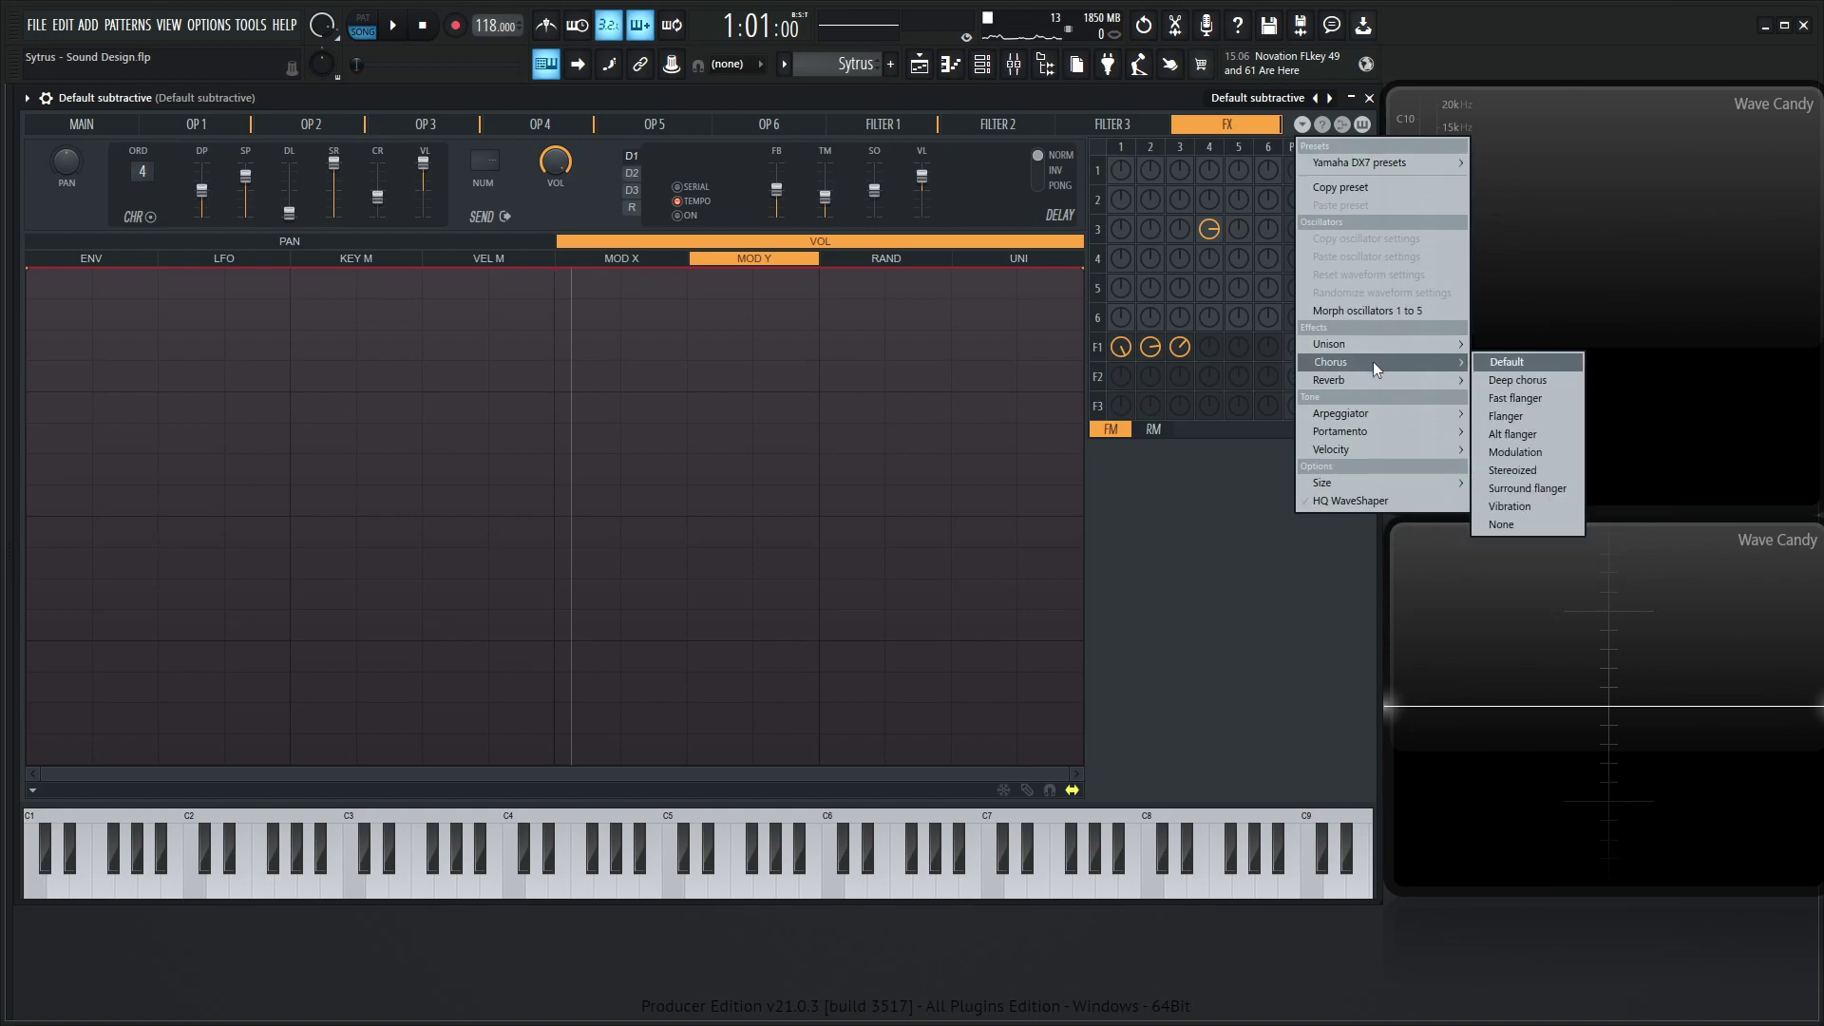
pyautogui.click(1553, 458)
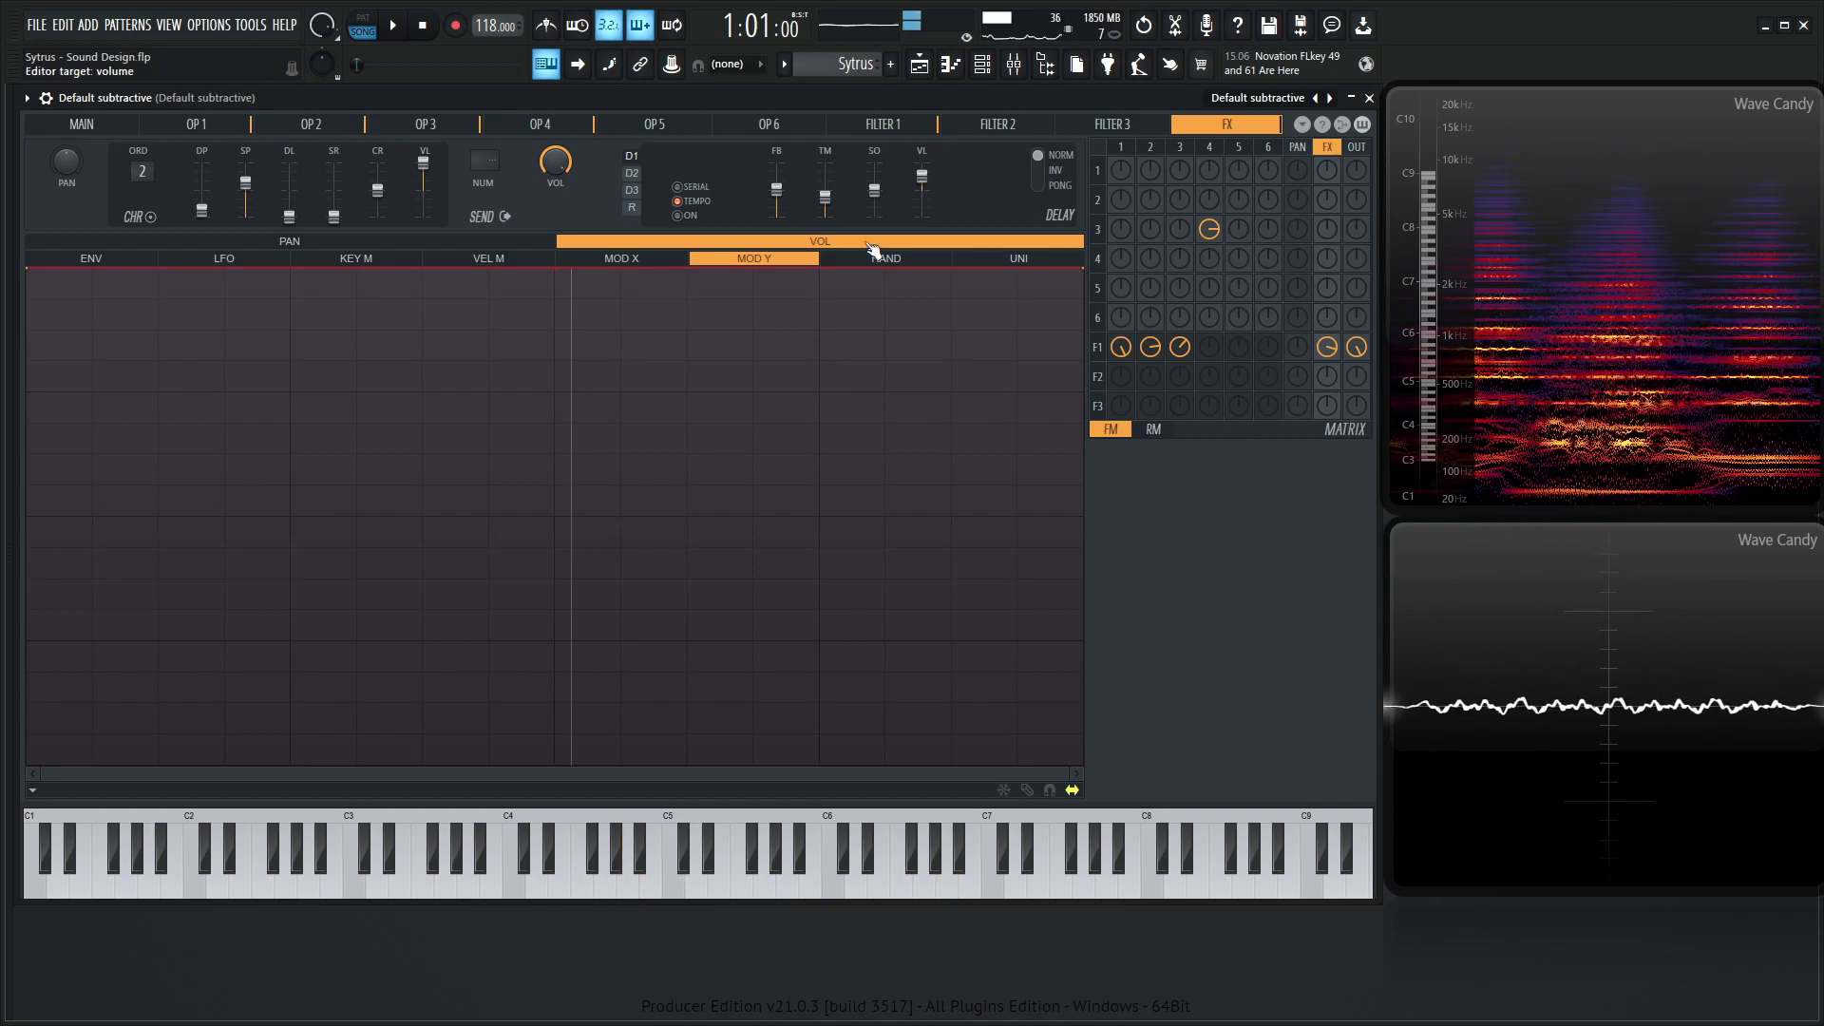
# Step: Enable delay 1 in ping-pong mode with slightly raised feedback and volume, and enable delay 2 with a delay time of 3:38
pyautogui.click(686, 217)
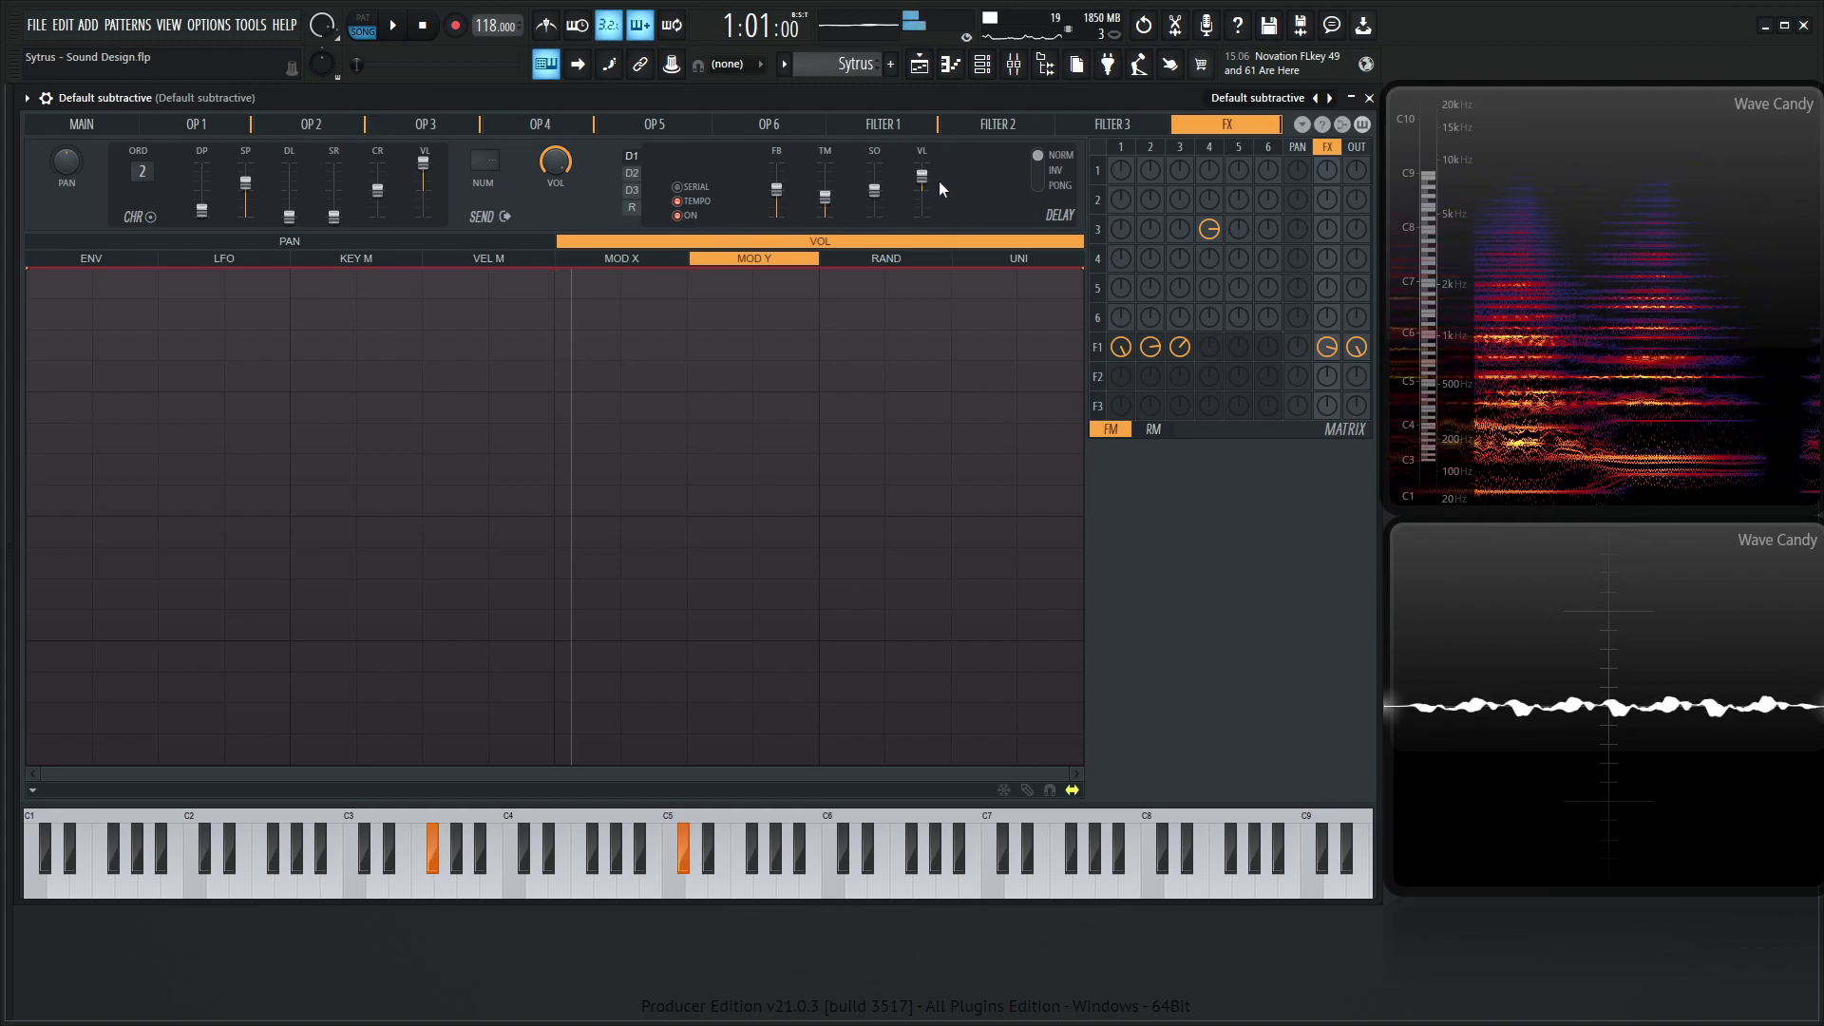
pyautogui.click(1044, 186)
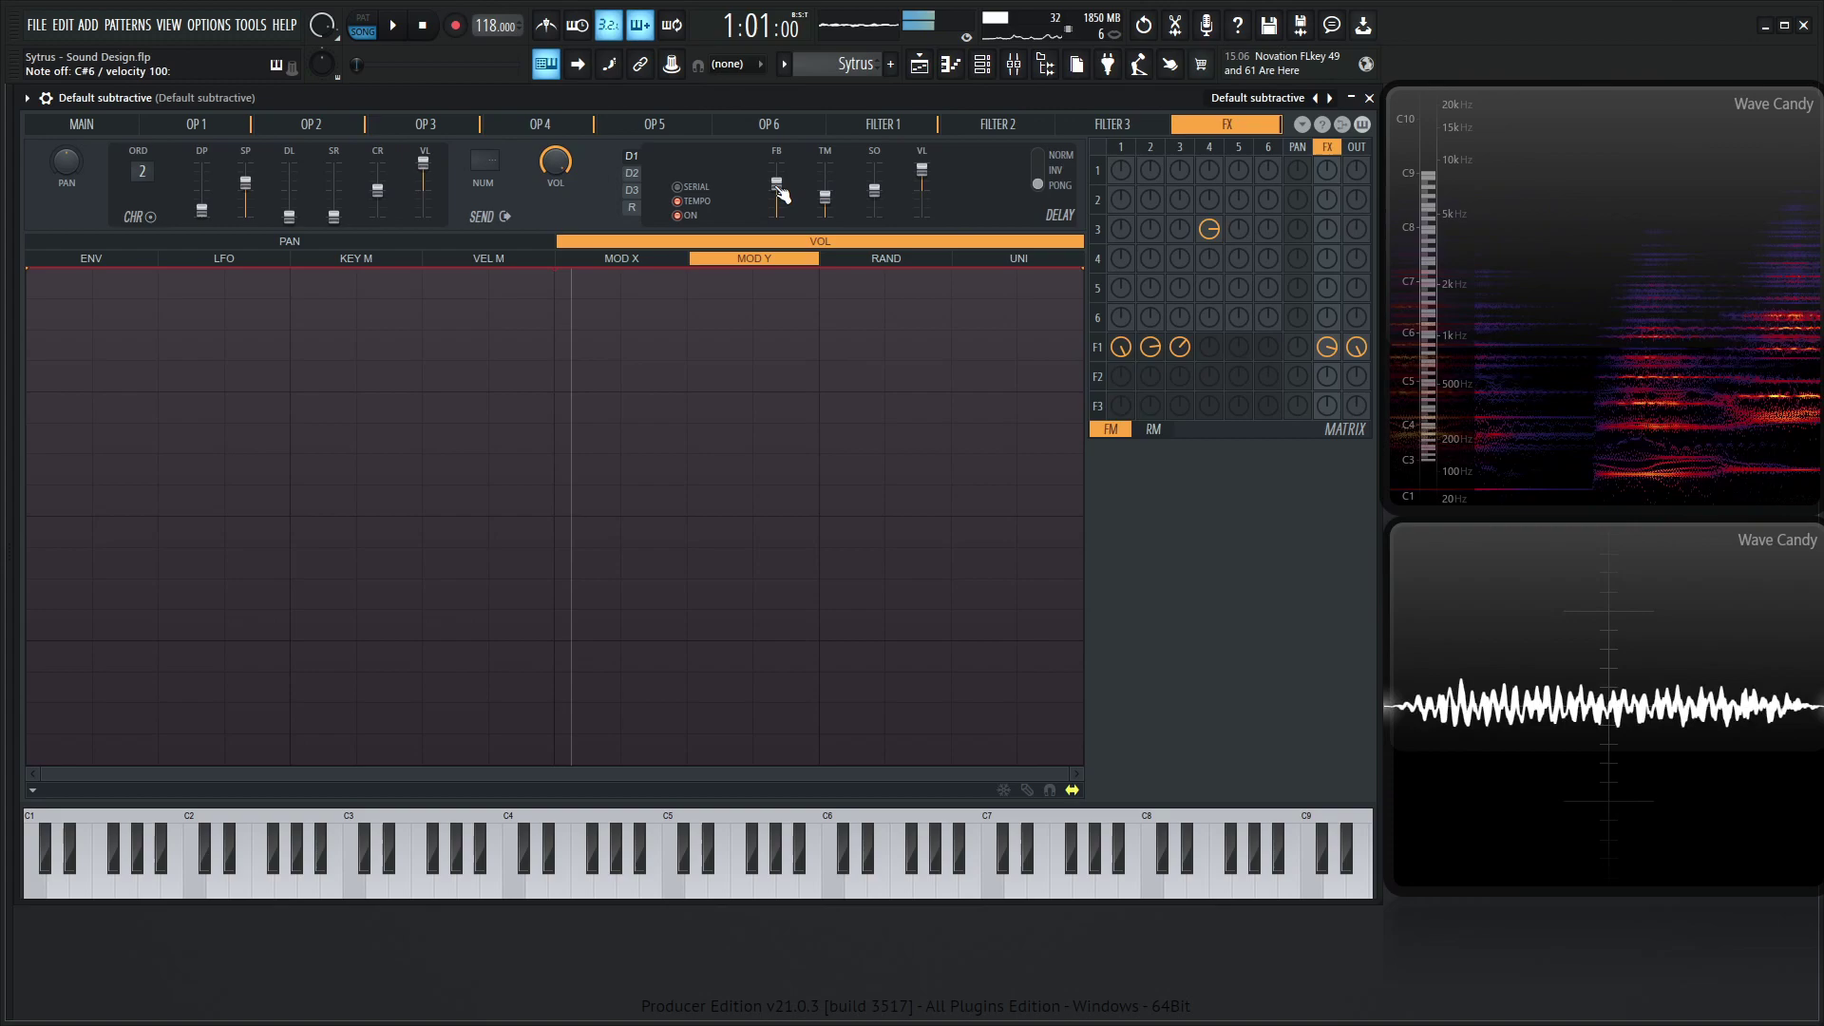
pyautogui.click(644, 191)
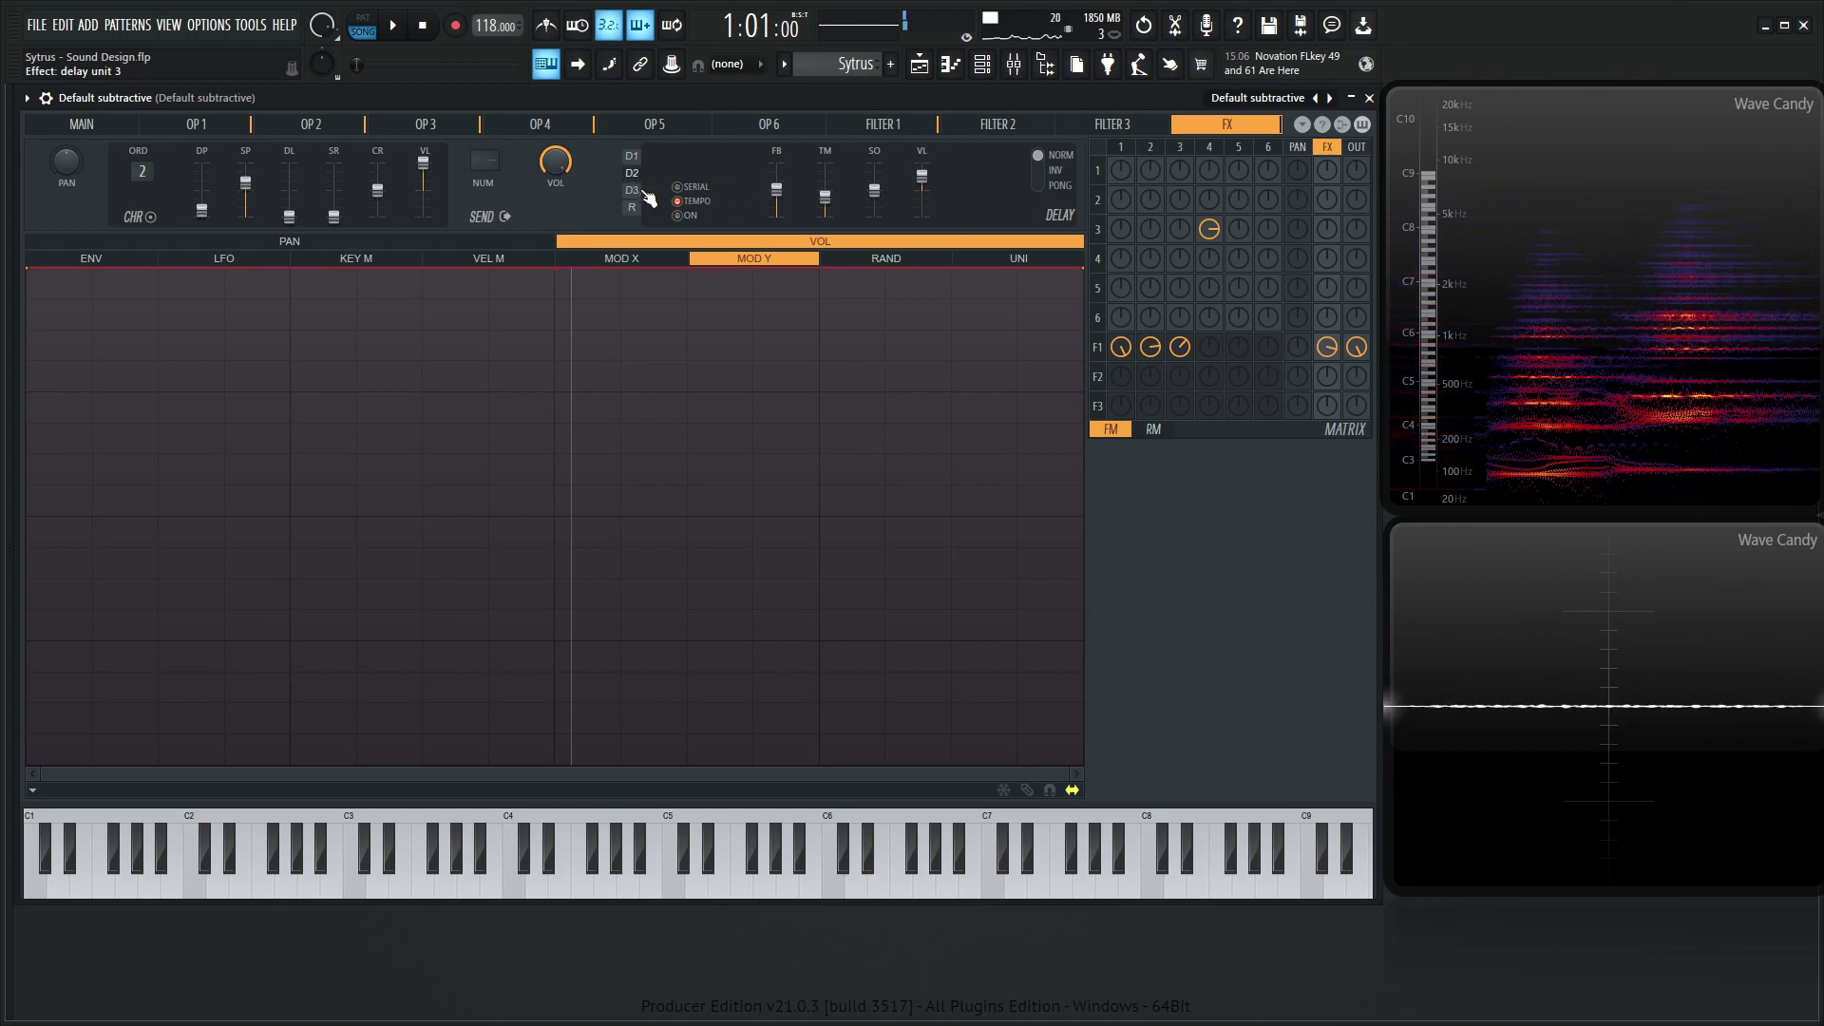
pyautogui.click(686, 217)
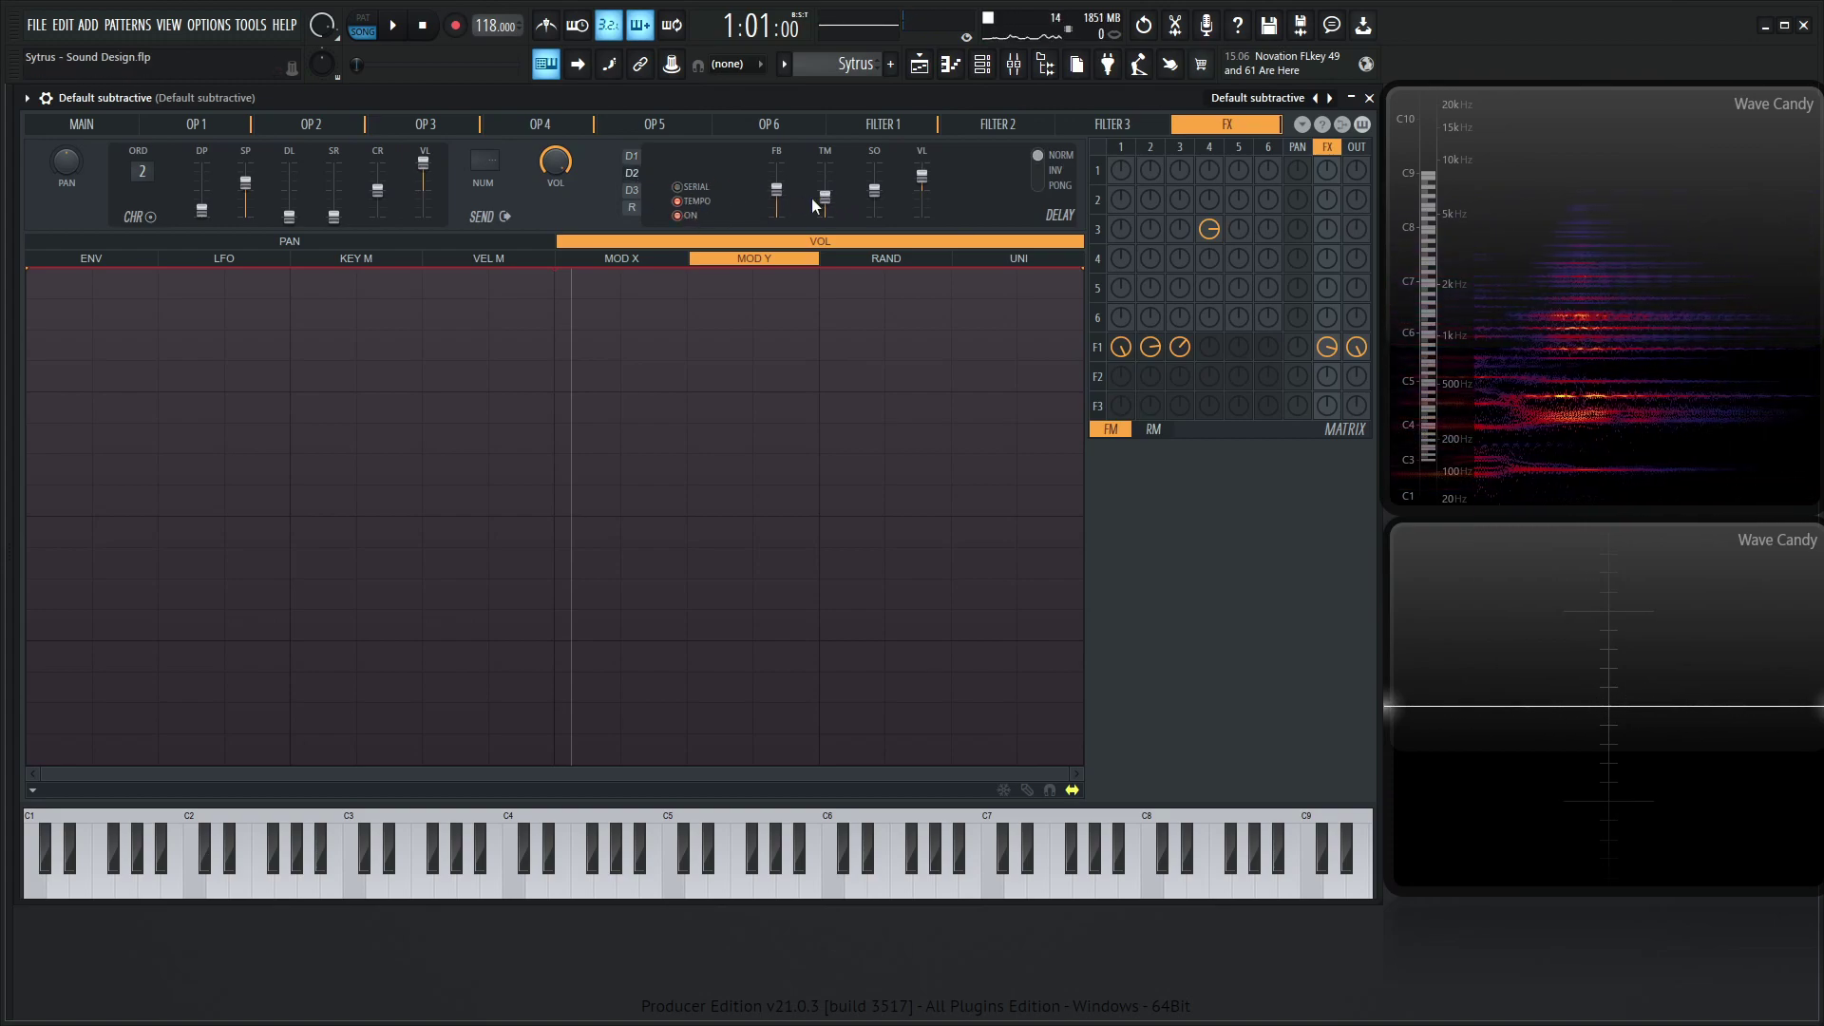
pyautogui.click(632, 157)
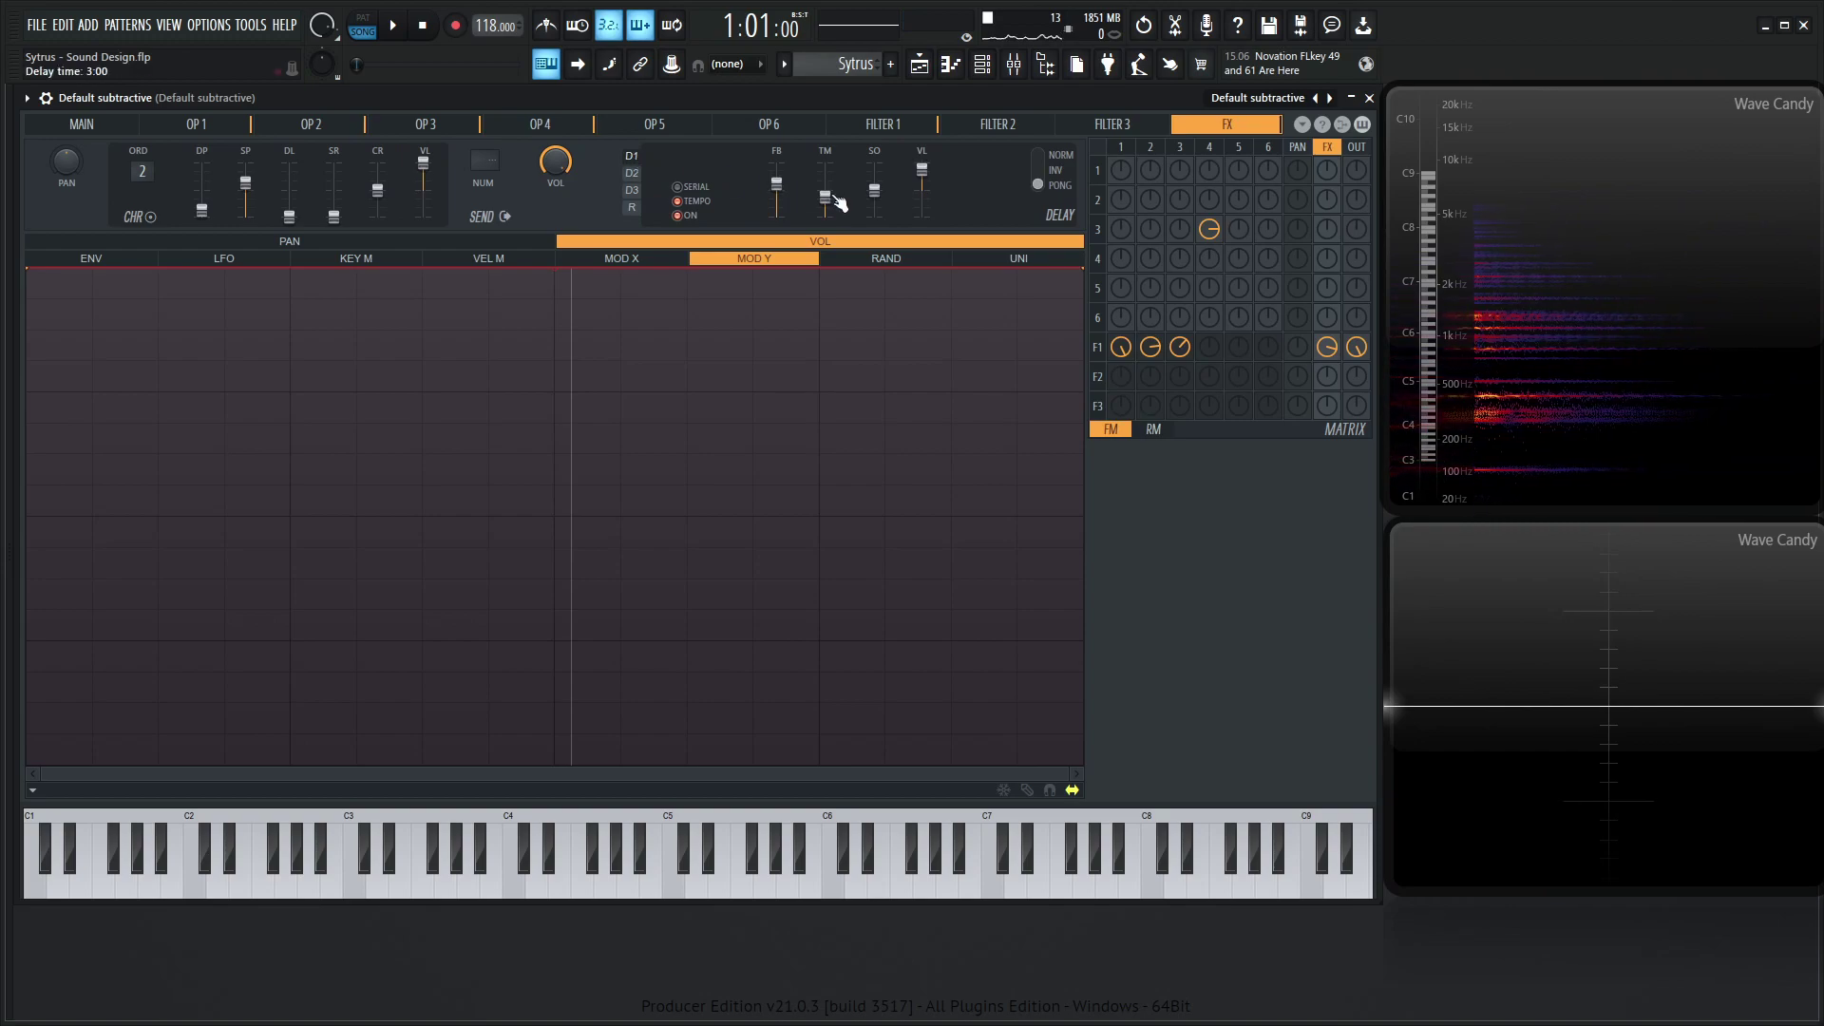
pyautogui.click(632, 175)
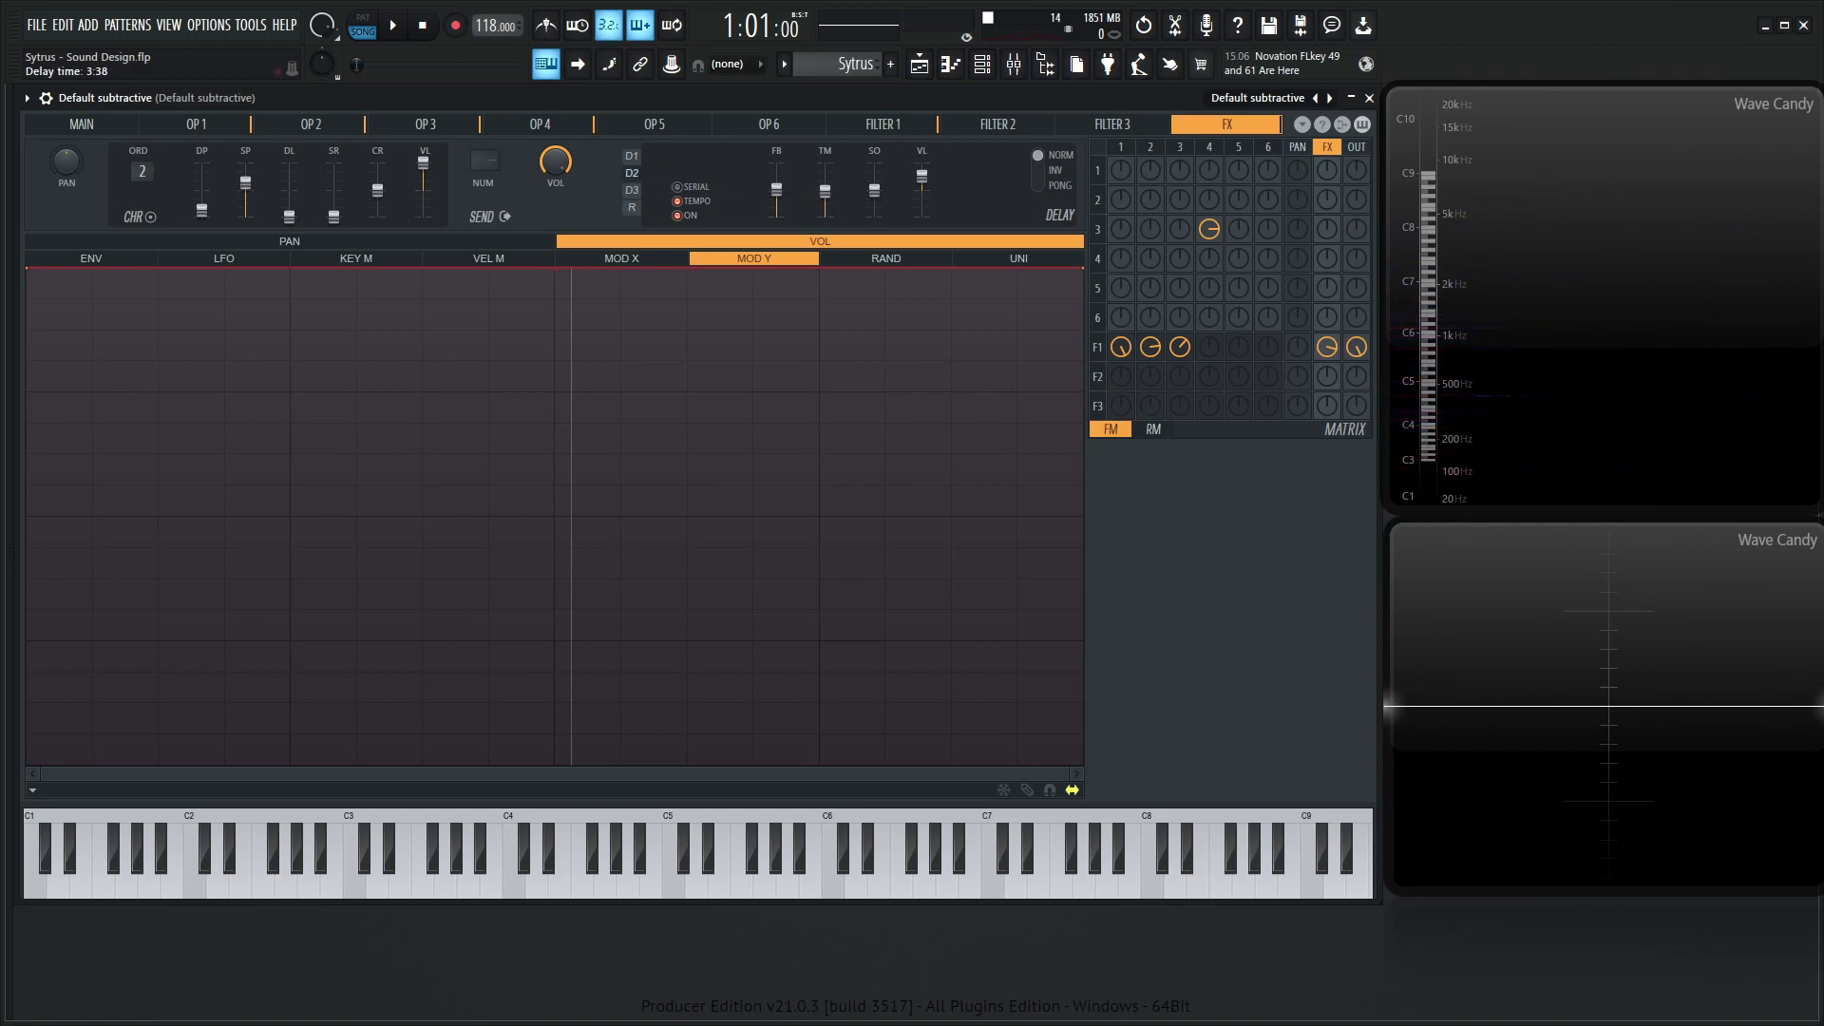
pyautogui.press('h')
pyautogui.press('w')
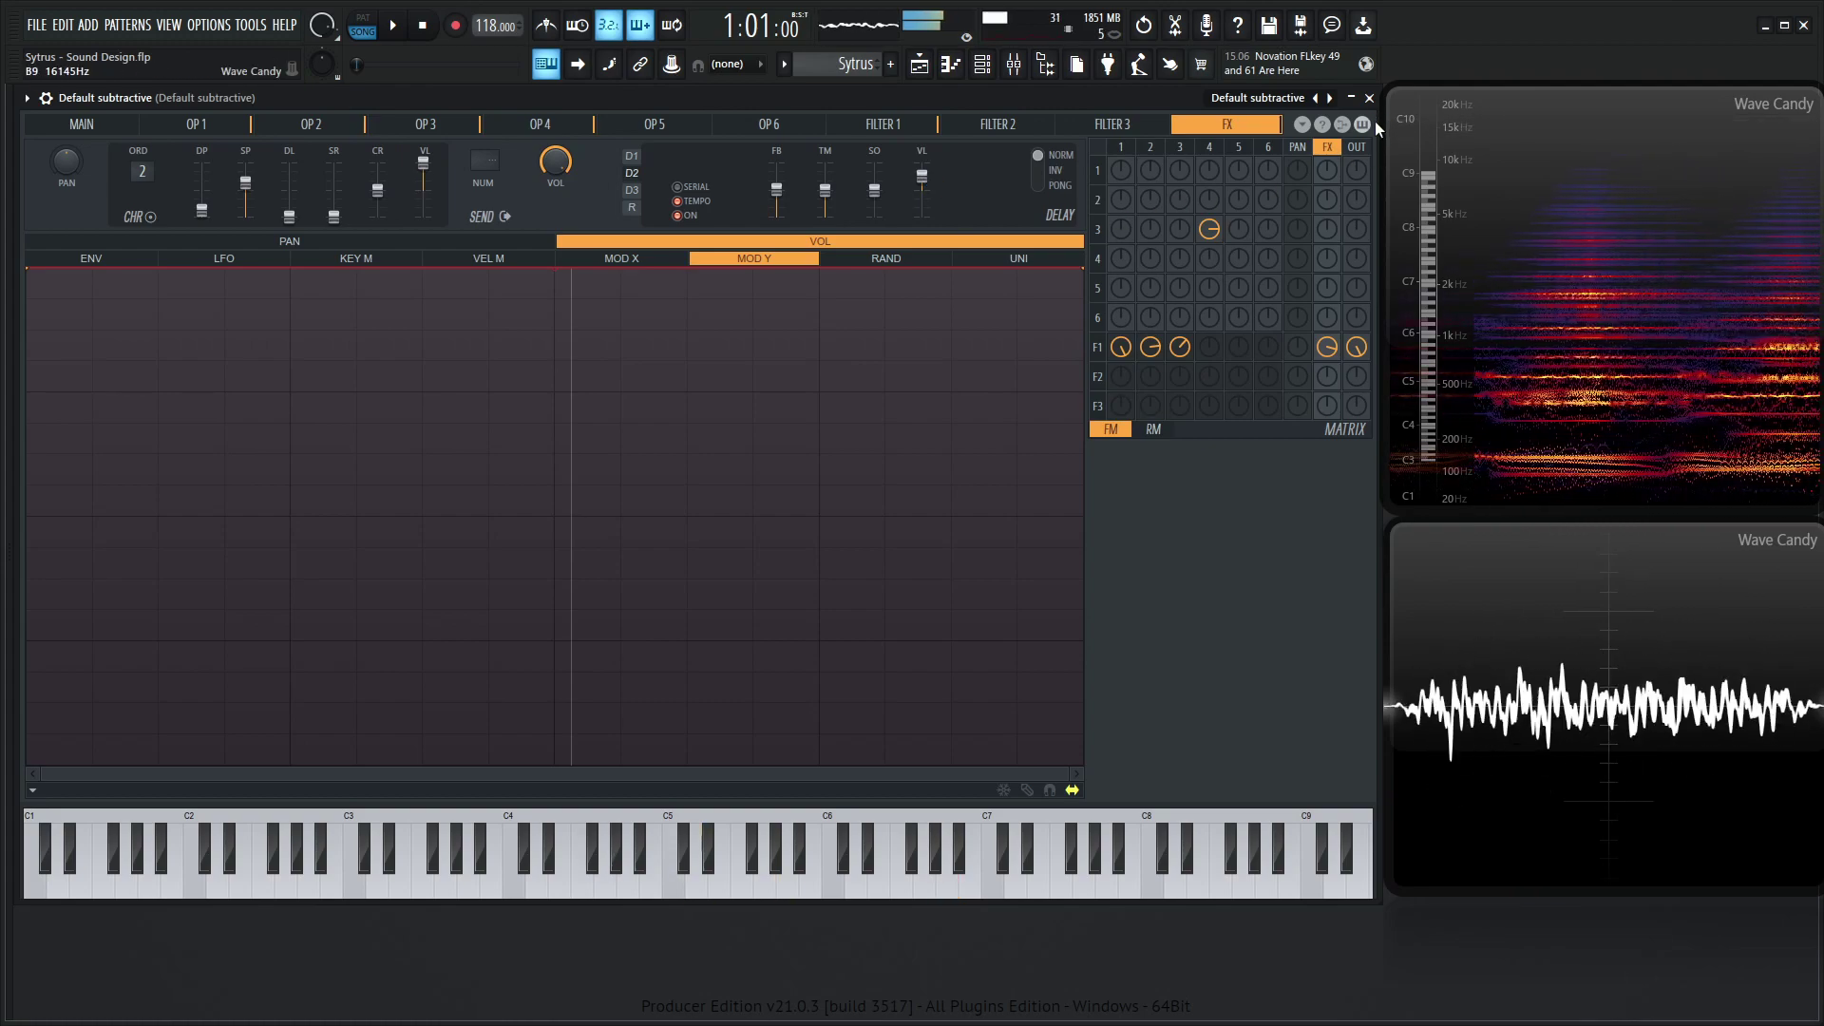
# Step: Apply a reverb preset to the effects section
pyautogui.click(1302, 125)
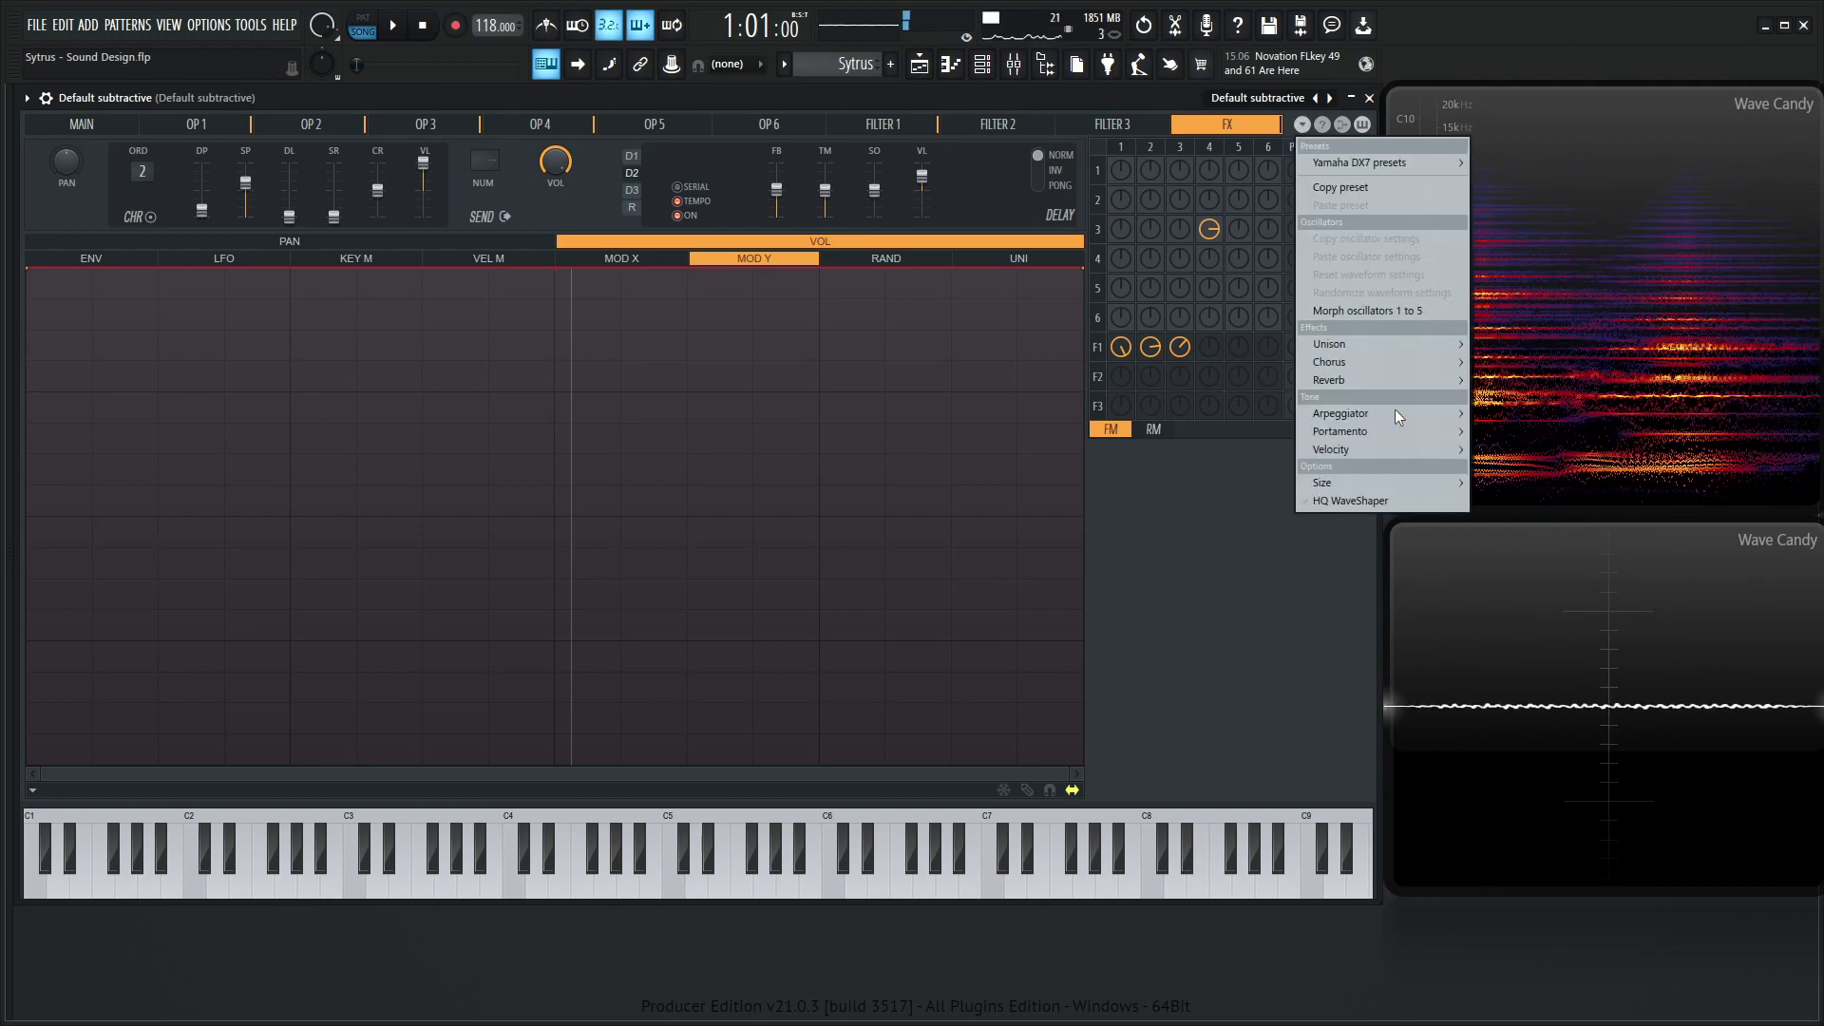
pyautogui.moveTo(1372, 376)
pyautogui.click(1536, 437)
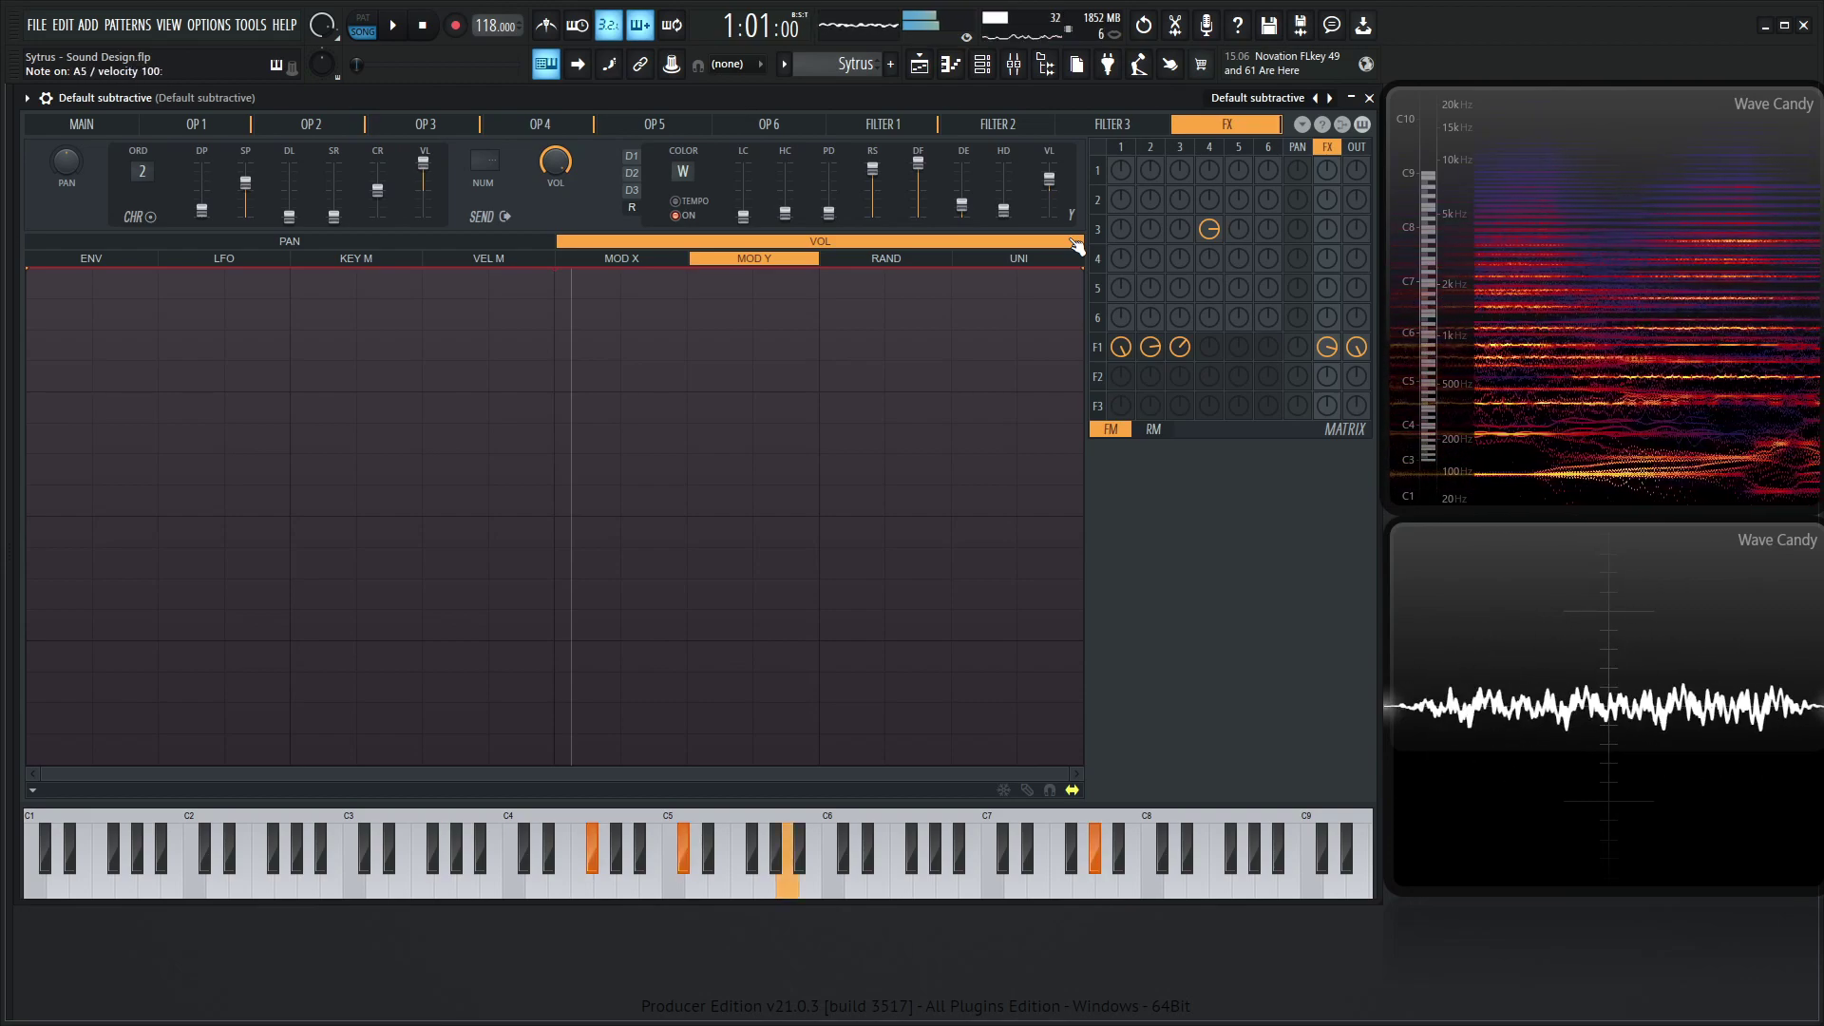
# Step: Audition positions of the XY modulation point and settle it somewhat below centre on X and slightly above centre on Y
pyautogui.click(106, 132)
pyautogui.moveTo(140, 371); pyautogui.dragTo(148, 358)
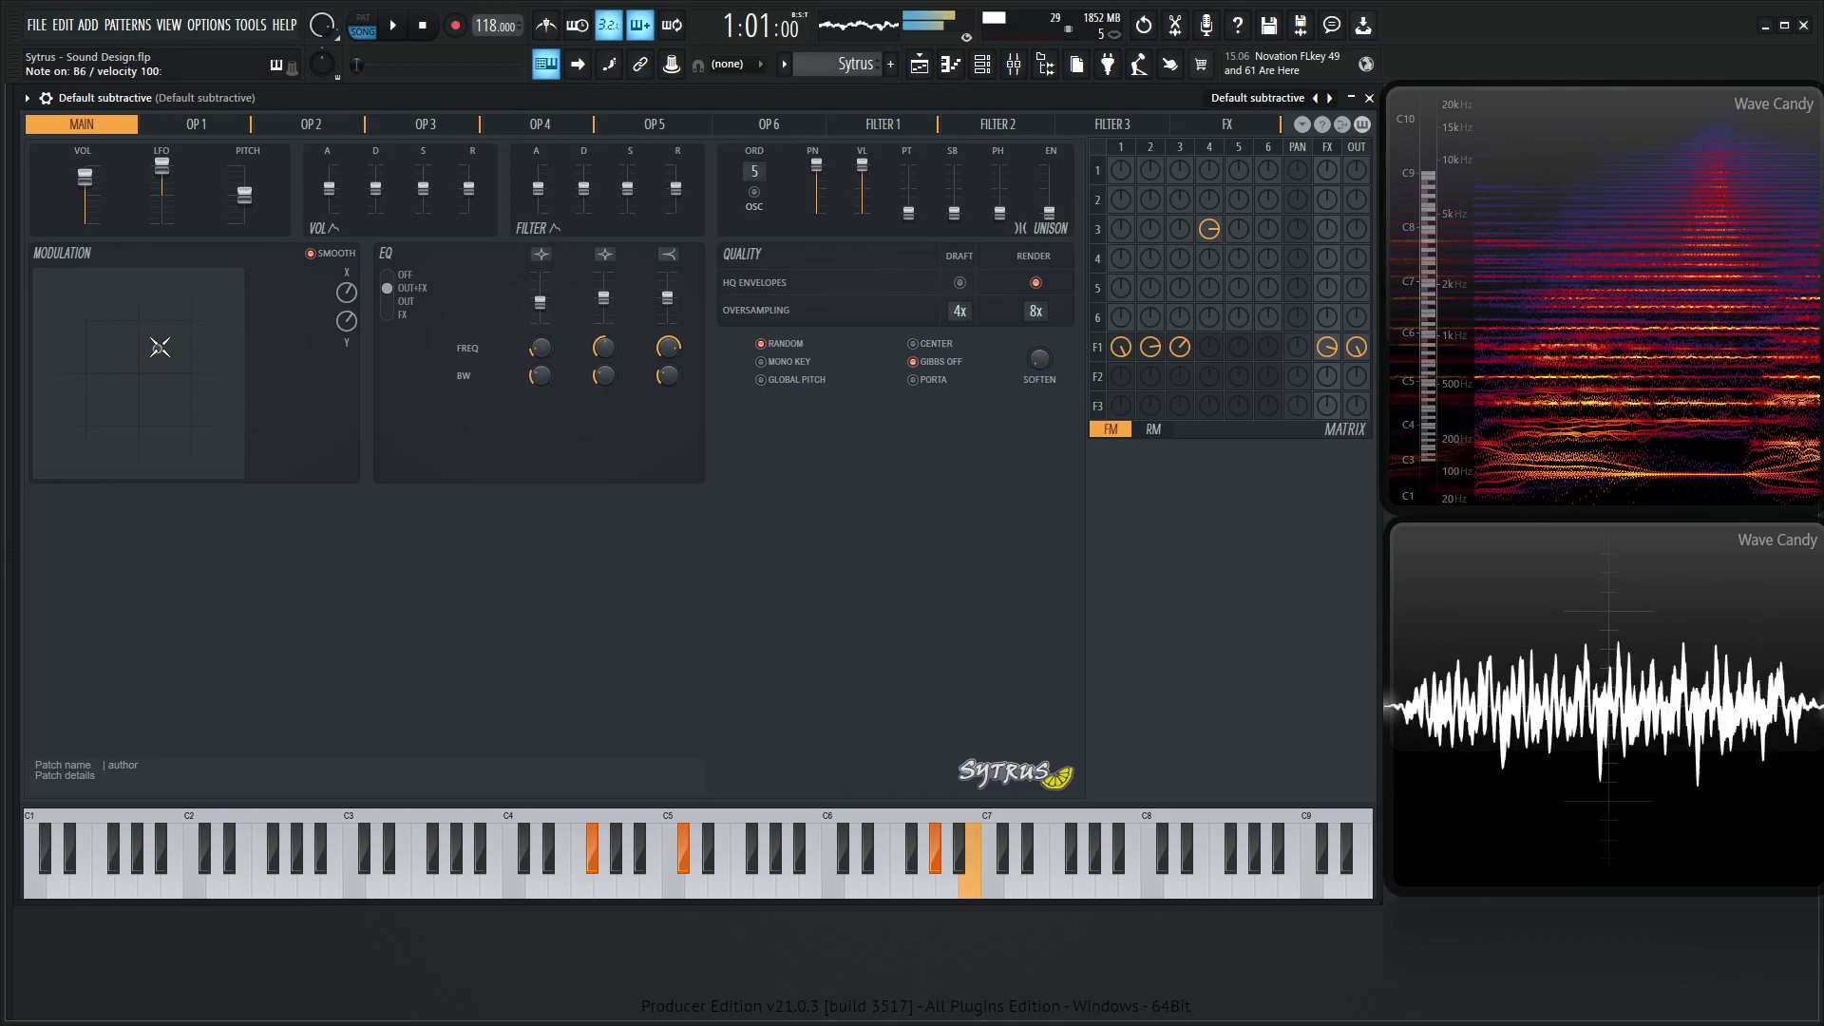
pyautogui.moveTo(159, 348); pyautogui.dragTo(163, 341)
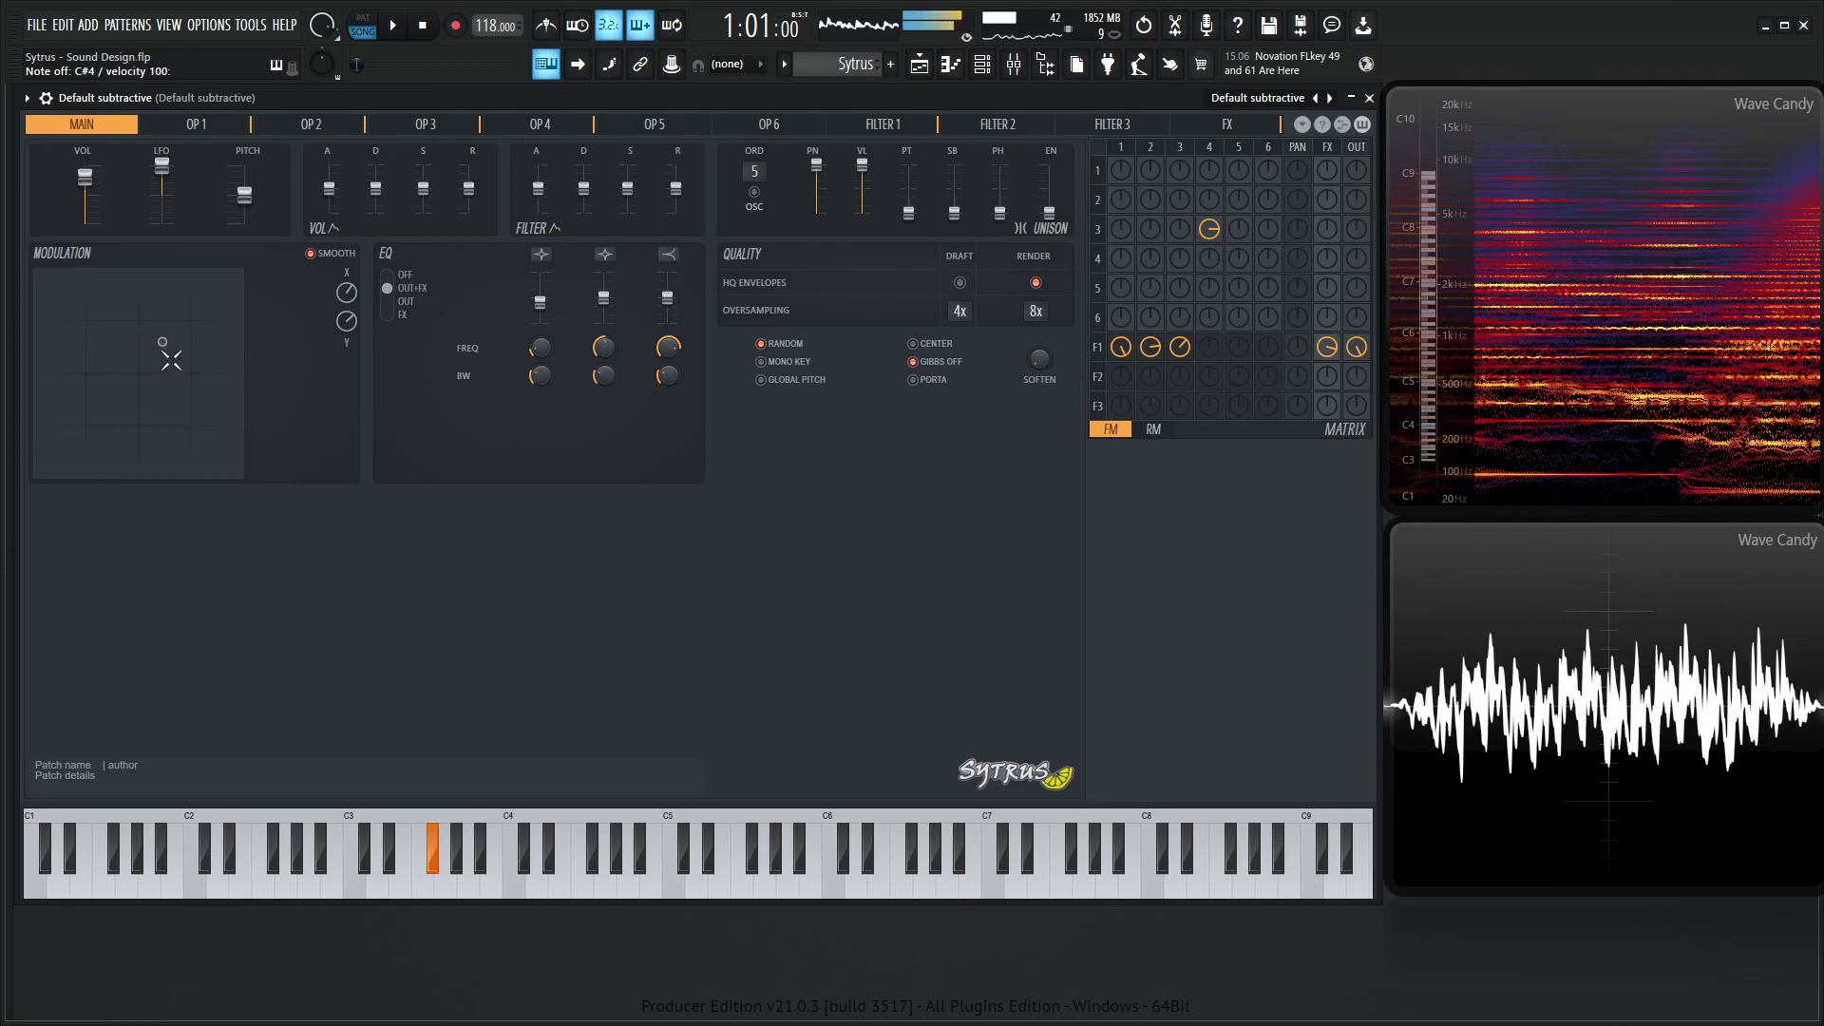
pyautogui.moveTo(172, 359)
pyautogui.mouseDown()
pyautogui.moveTo(130, 379)
pyautogui.moveTo(125, 360)
pyautogui.moveTo(140, 394)
pyautogui.moveTo(156, 383)
pyautogui.mouseUp()
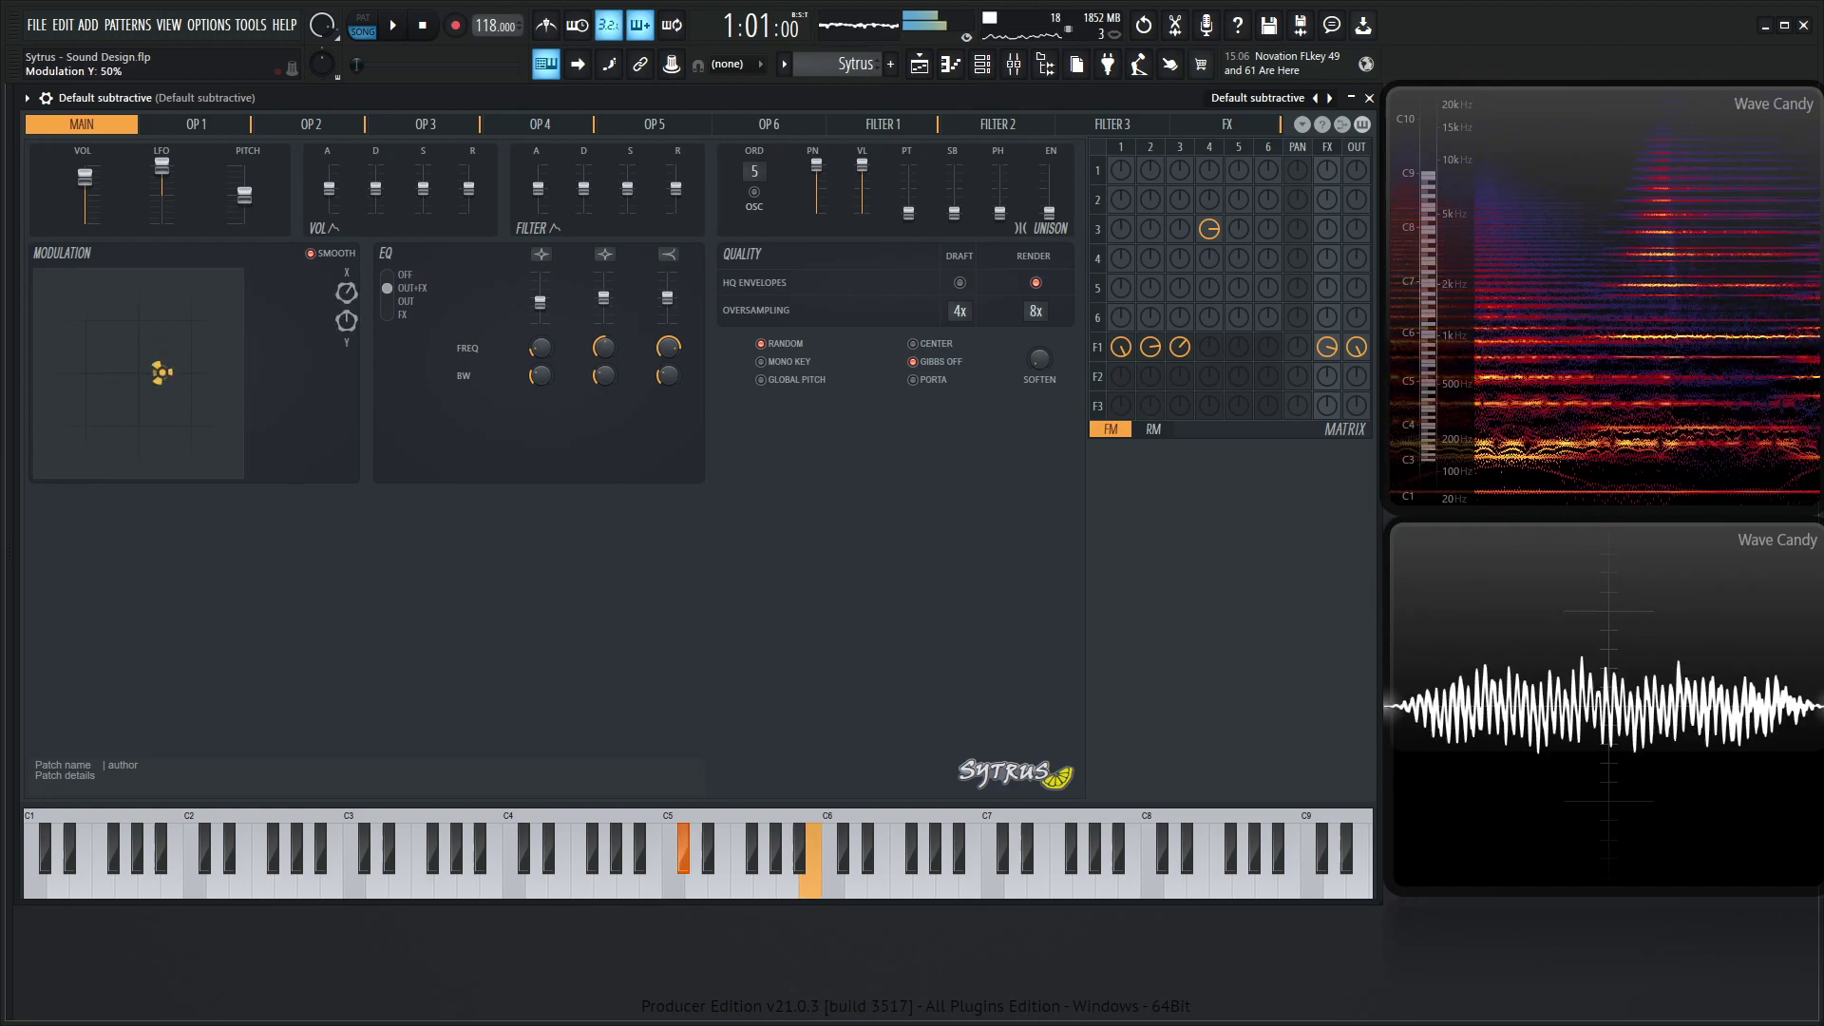
pyautogui.moveTo(162, 373)
pyautogui.mouseDown()
pyautogui.moveTo(183, 351)
pyautogui.moveTo(133, 383)
pyautogui.mouseUp()
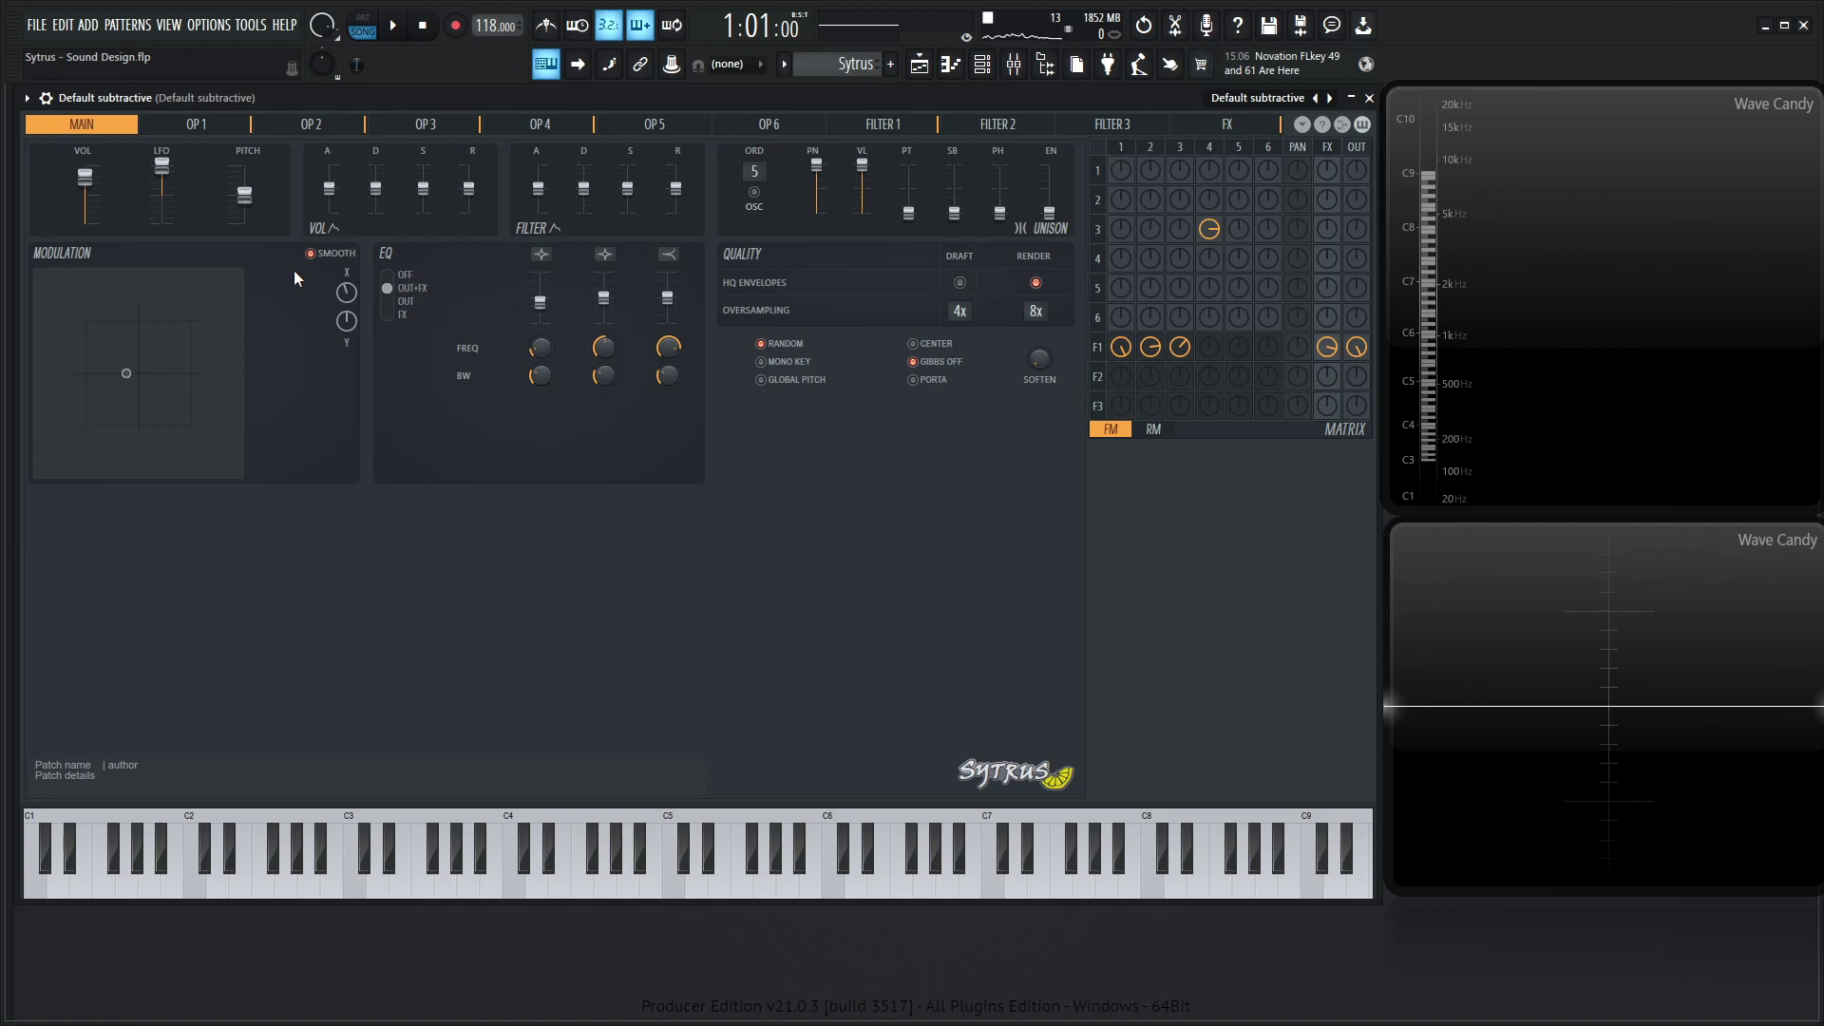
pyautogui.moveTo(134, 372)
pyautogui.mouseDown()
pyautogui.moveTo(157, 361)
pyautogui.moveTo(124, 389)
pyautogui.moveTo(155, 358)
pyautogui.moveTo(123, 379)
pyautogui.moveTo(118, 358)
pyautogui.moveTo(175, 333)
pyautogui.moveTo(123, 362)
pyautogui.moveTo(155, 362)
pyautogui.moveTo(207, 326)
pyautogui.moveTo(148, 358)
pyautogui.moveTo(184, 358)
pyautogui.moveTo(215, 319)
pyautogui.moveTo(182, 355)
pyautogui.moveTo(146, 357)
pyautogui.moveTo(176, 320)
pyautogui.moveTo(149, 354)
pyautogui.moveTo(175, 354)
pyautogui.moveTo(136, 366)
pyautogui.mouseUp()
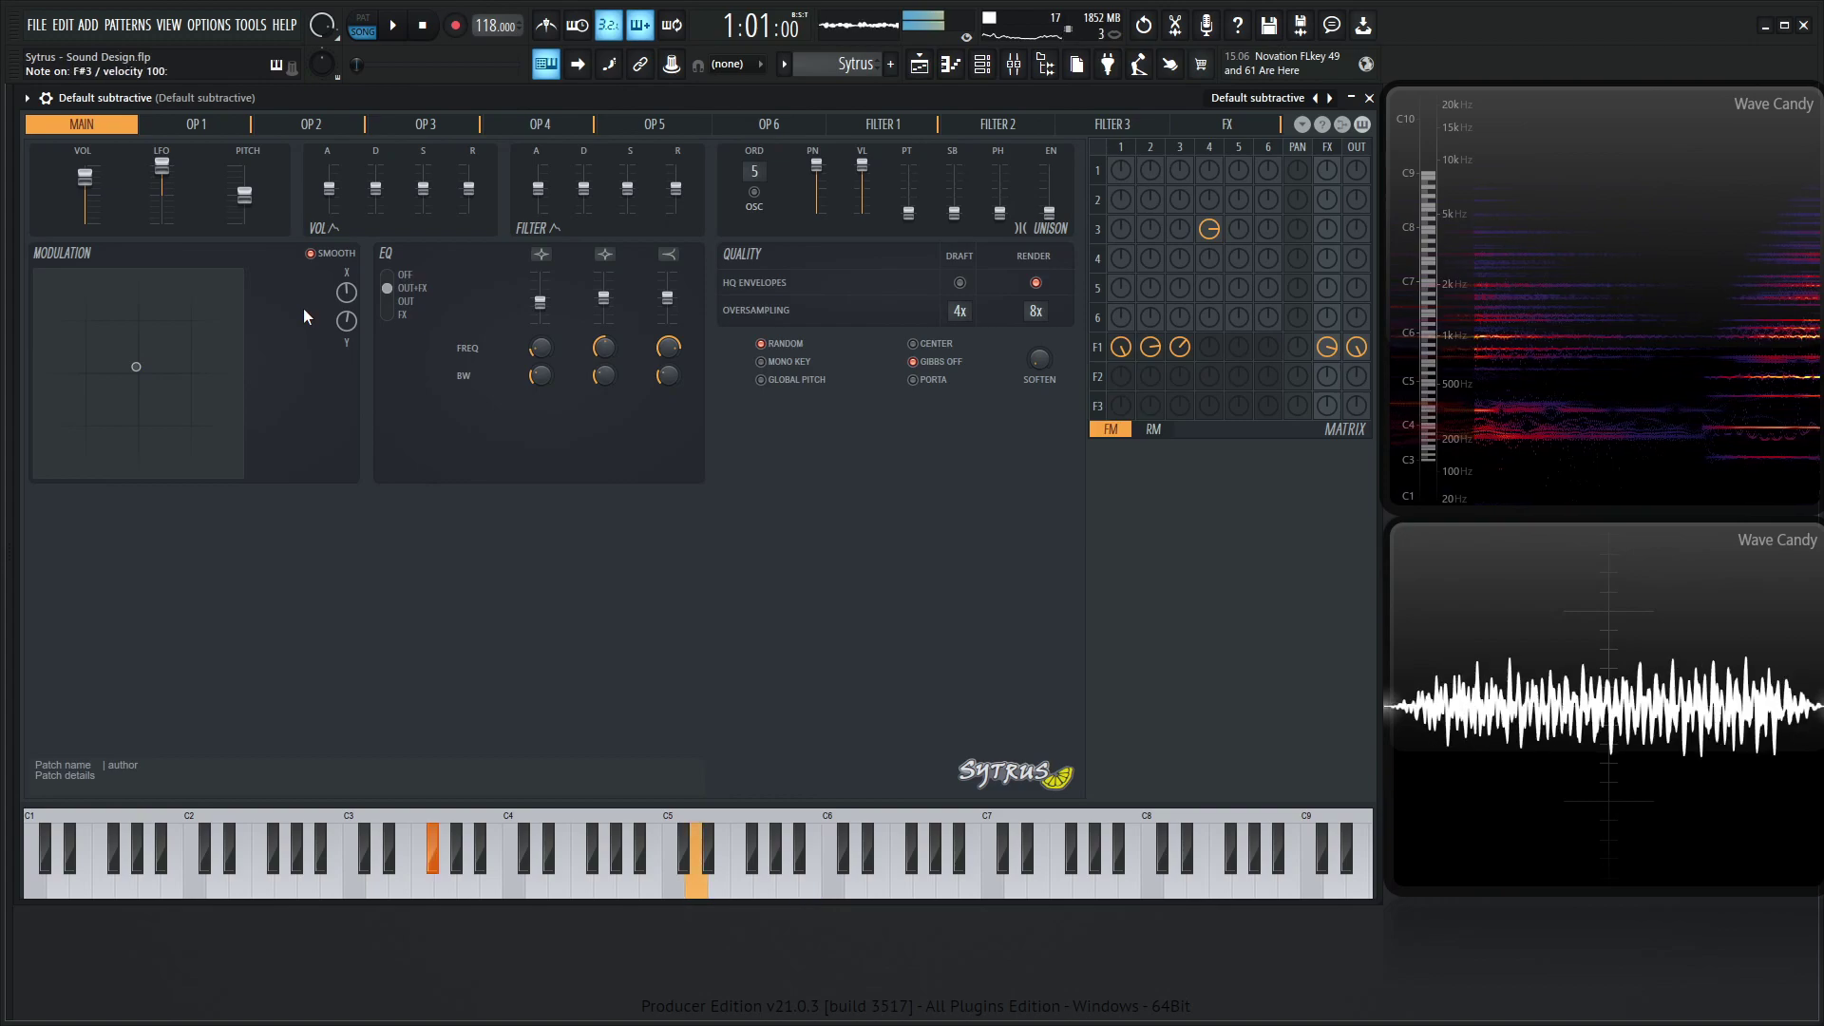
pyautogui.moveTo(136, 366); pyautogui.dragTo(120, 364)
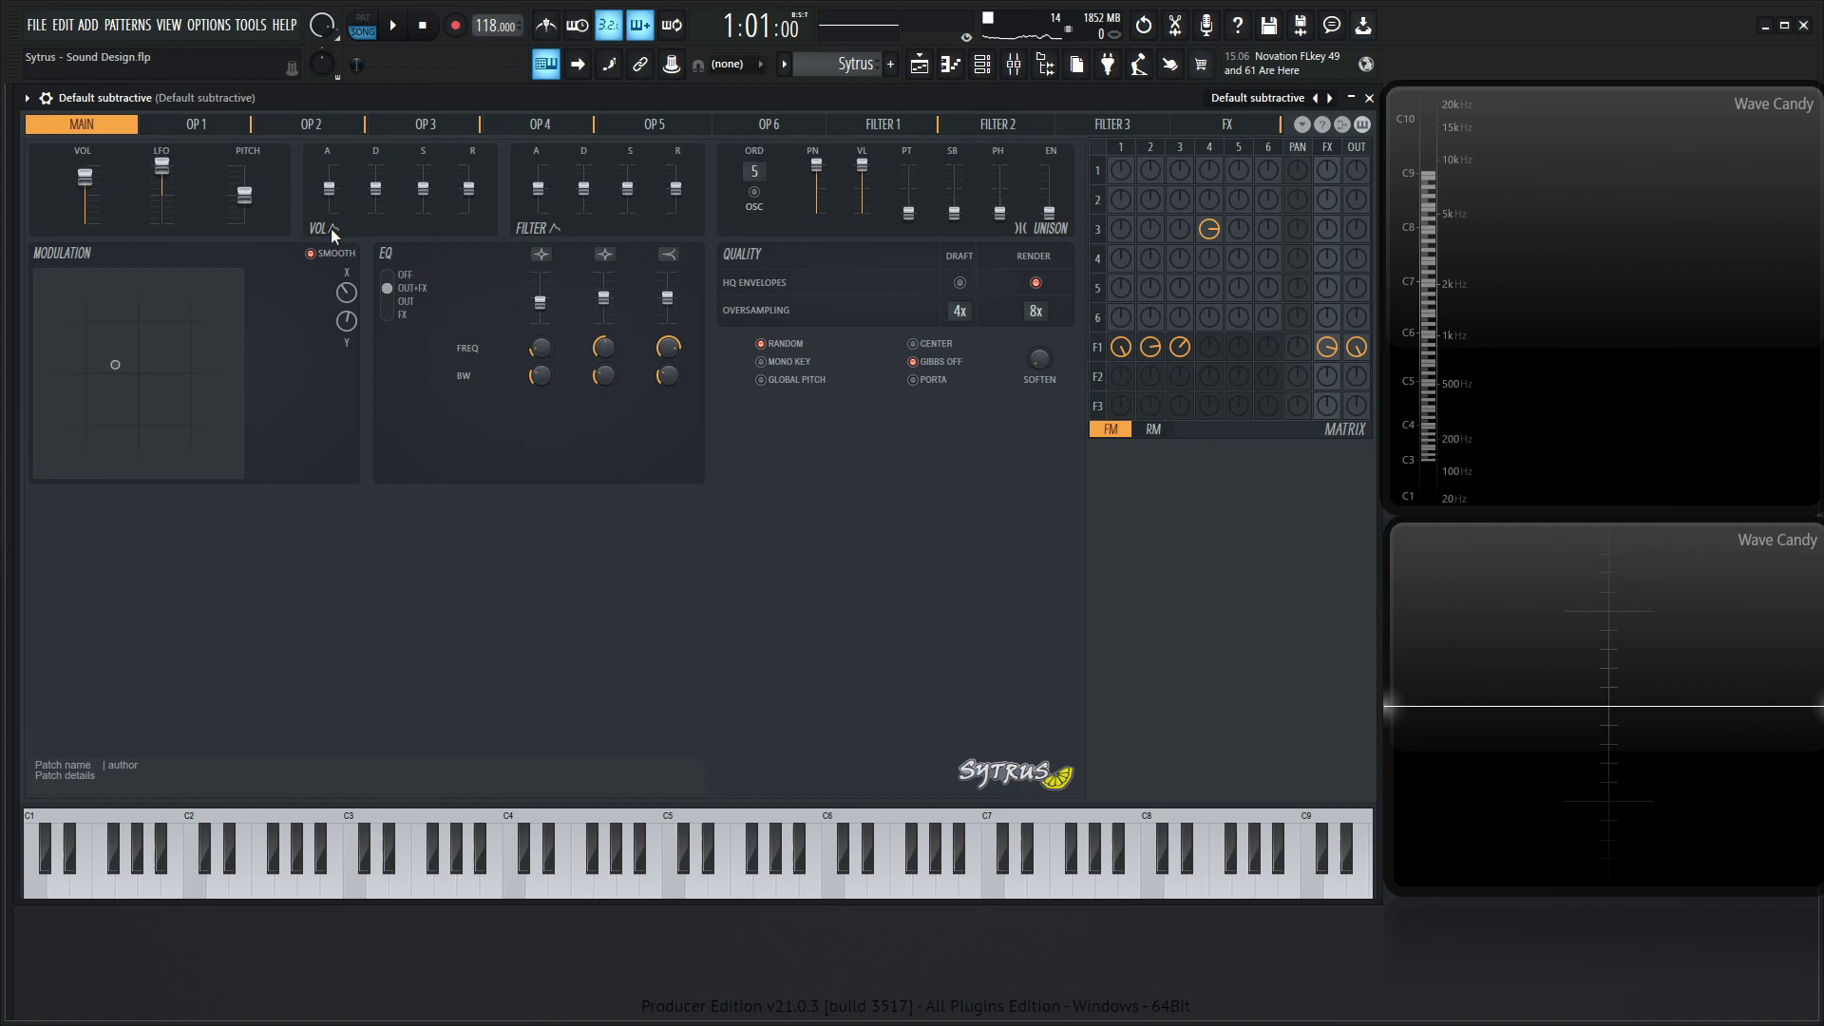
pyautogui.click(26, 98)
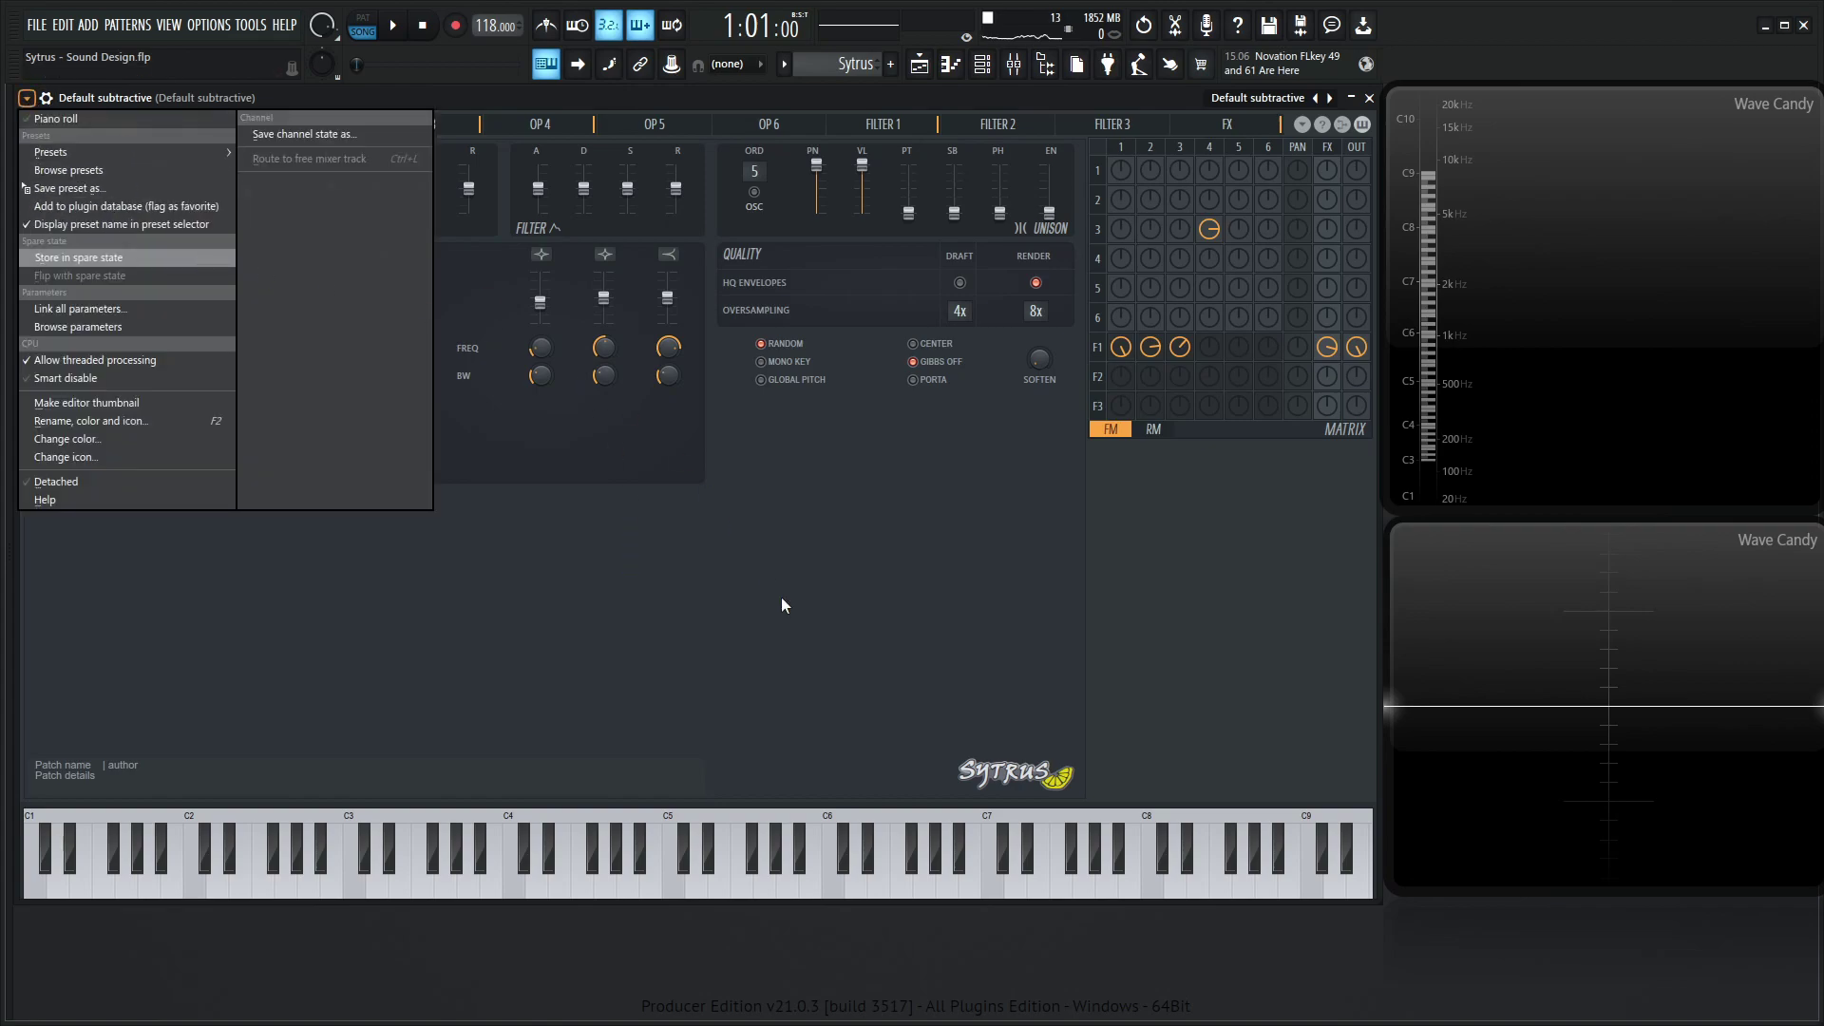
pyautogui.click(816, 654)
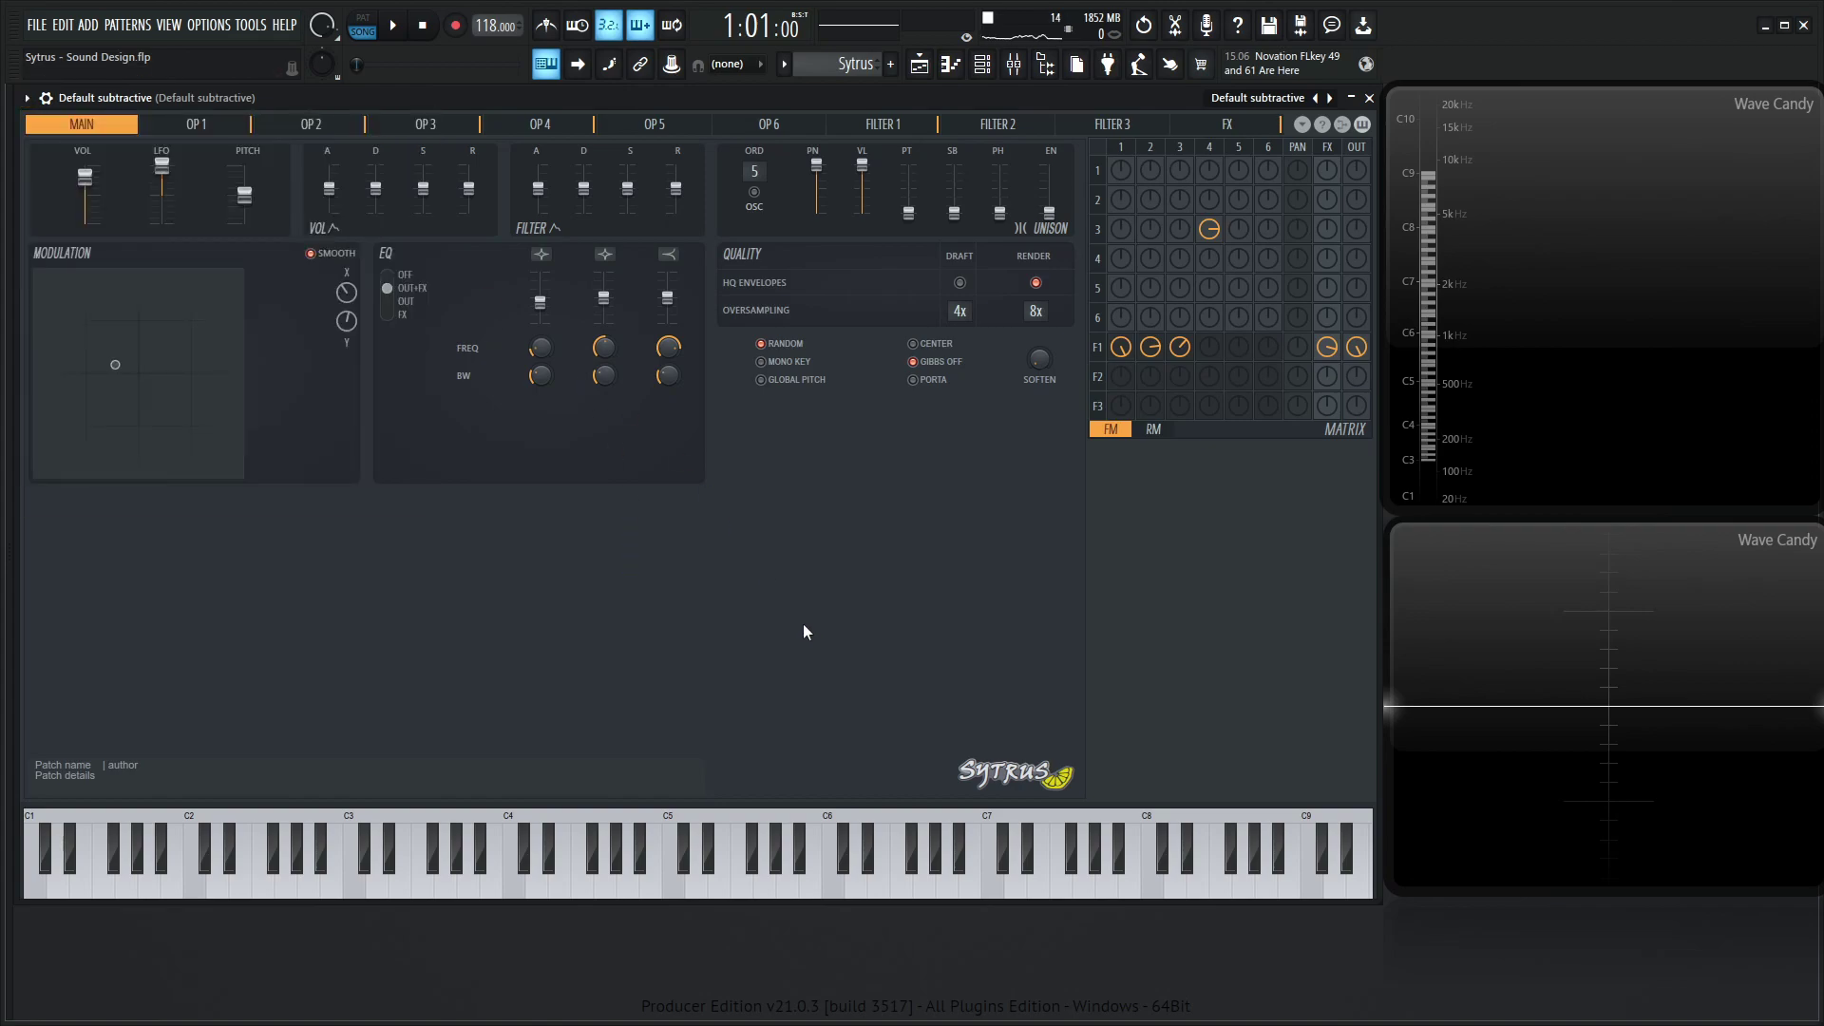